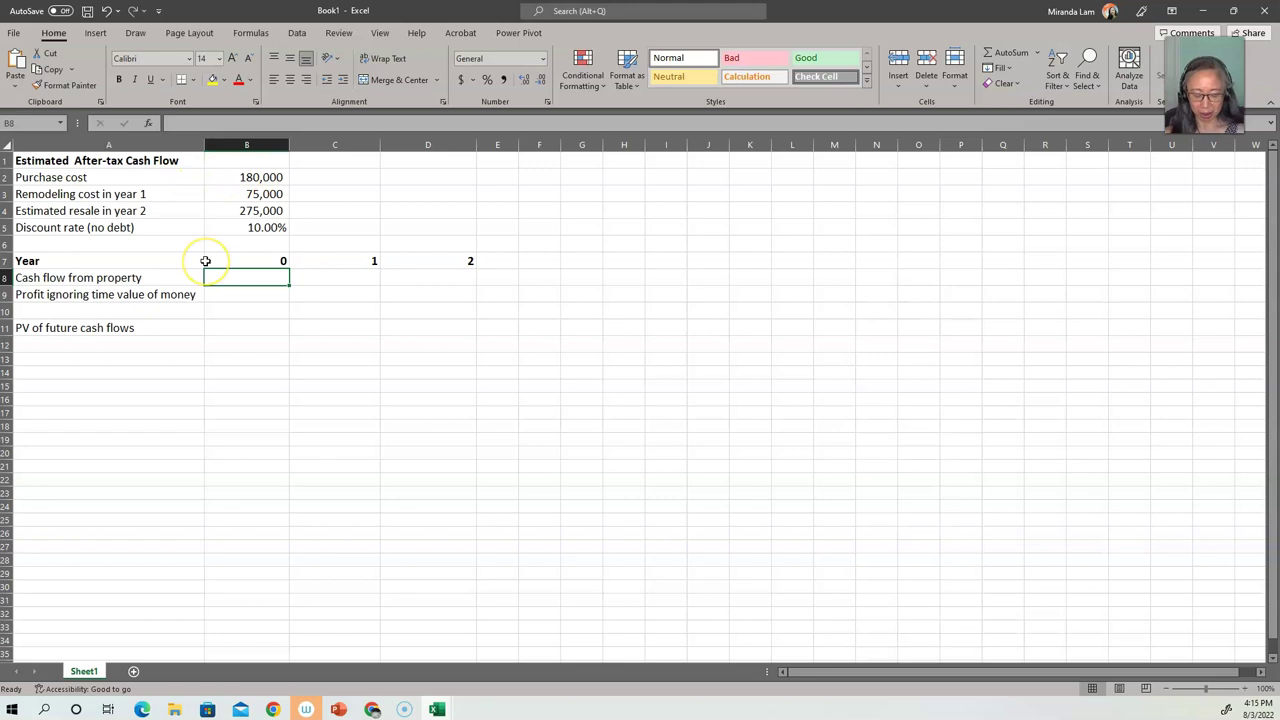
# - Enter the year 0 cash flow from property in B8 as the negative of the purchase cost in B2
pyautogui.write('-')
pyautogui.press('Up')
pyautogui.press('Up')
pyautogui.press('Up')
pyautogui.press('Up')
pyautogui.press('Up')
pyautogui.press('Up')
pyautogui.press('Return')
pyautogui.press('Up')
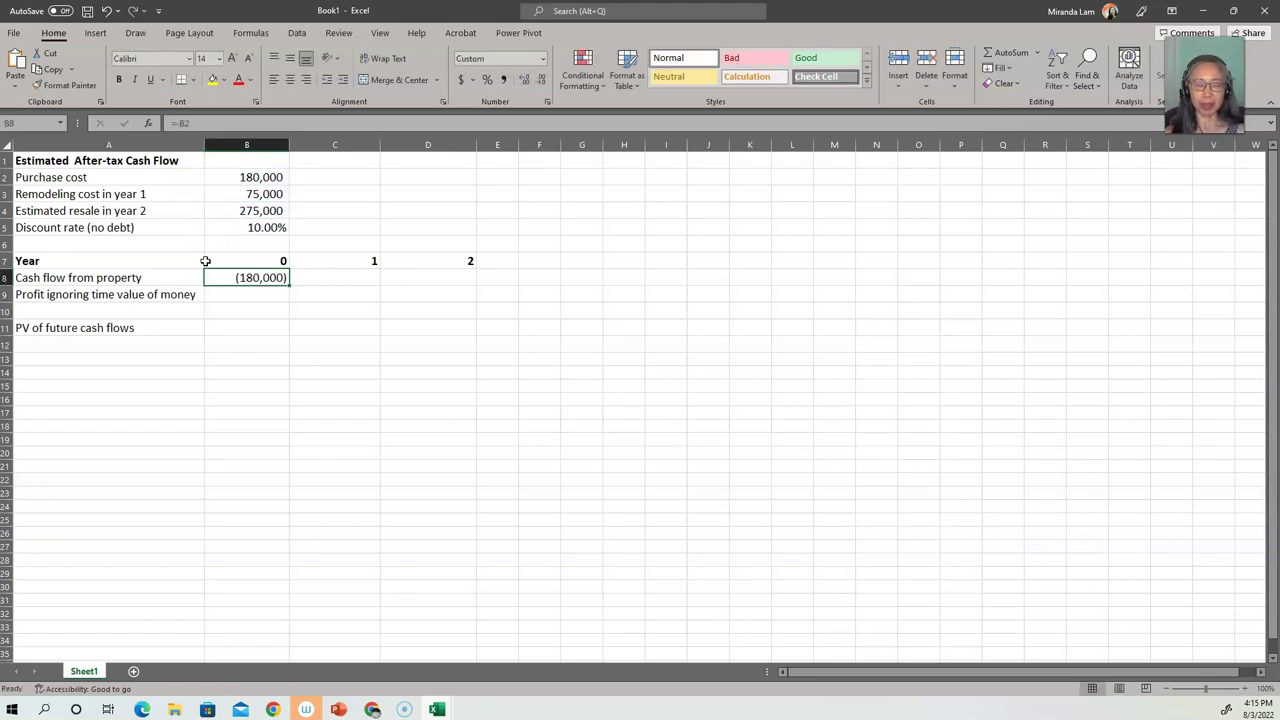
# - Enter the year 1 cash flow in C8 as the negative of the remodeling cost in B3
pyautogui.press('Right')
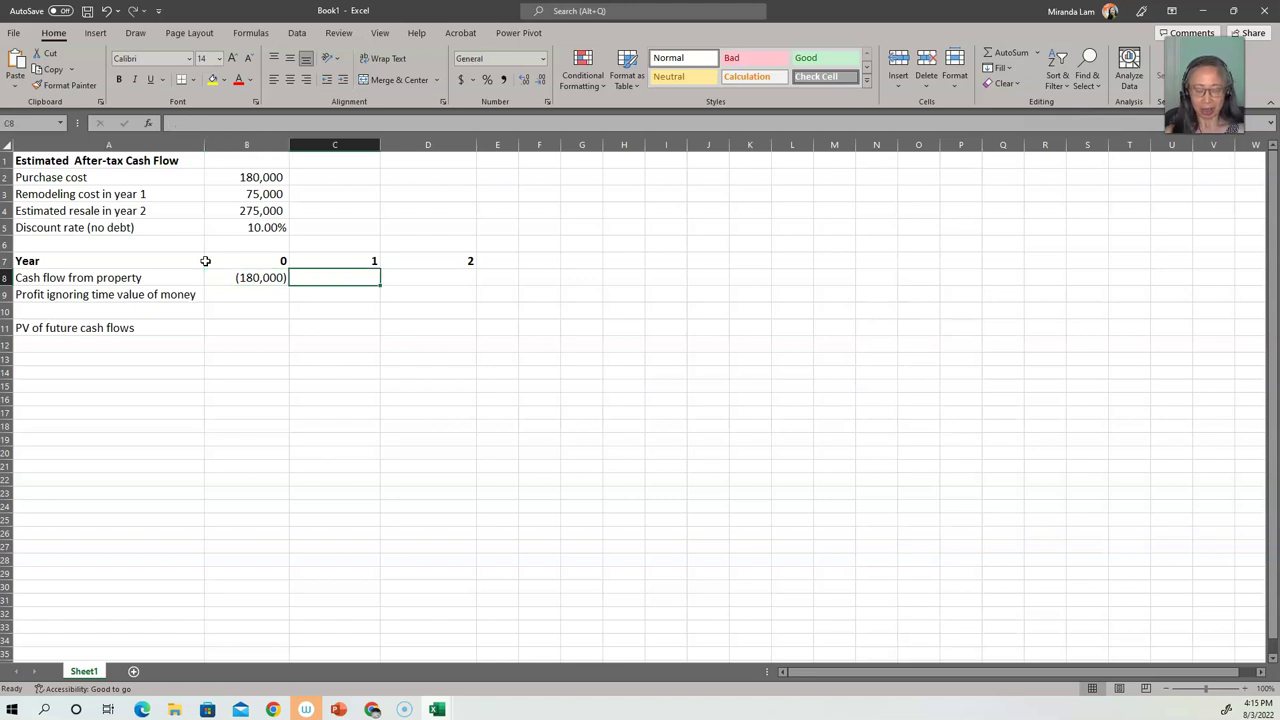
pyautogui.write('-')
pyautogui.press('Up')
pyautogui.press('Up')
pyautogui.press('Up')
pyautogui.press('Up')
pyautogui.press('Up')
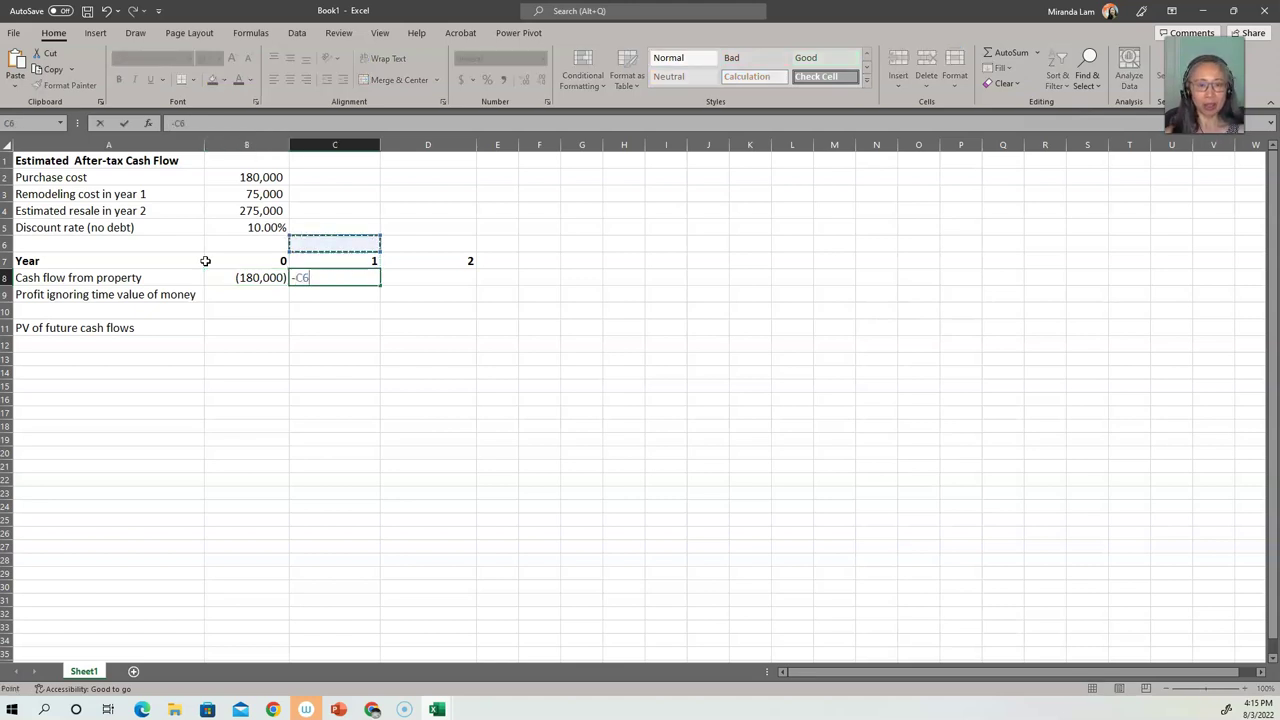
pyautogui.press('Left')
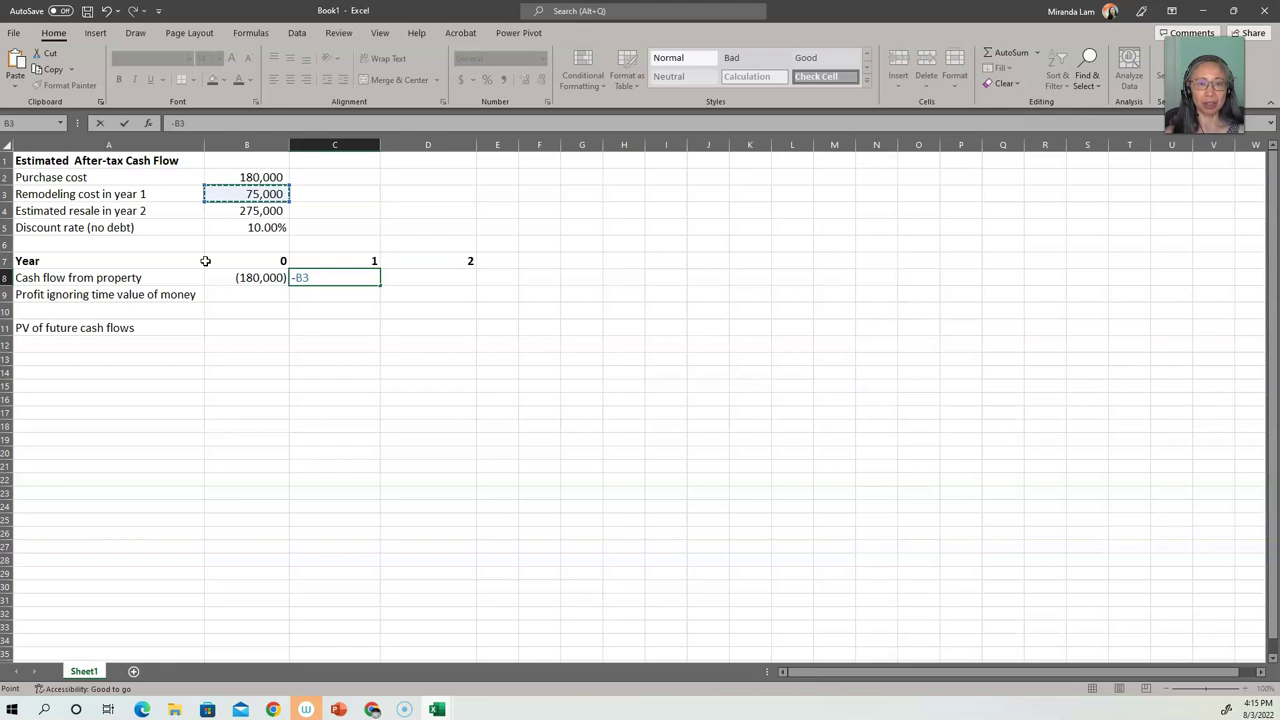
pyautogui.press('Return')
# - Link the year 2 cash flow in D8 to the estimated resale value with =B4
pyautogui.press('Up')
pyautogui.press('Right')
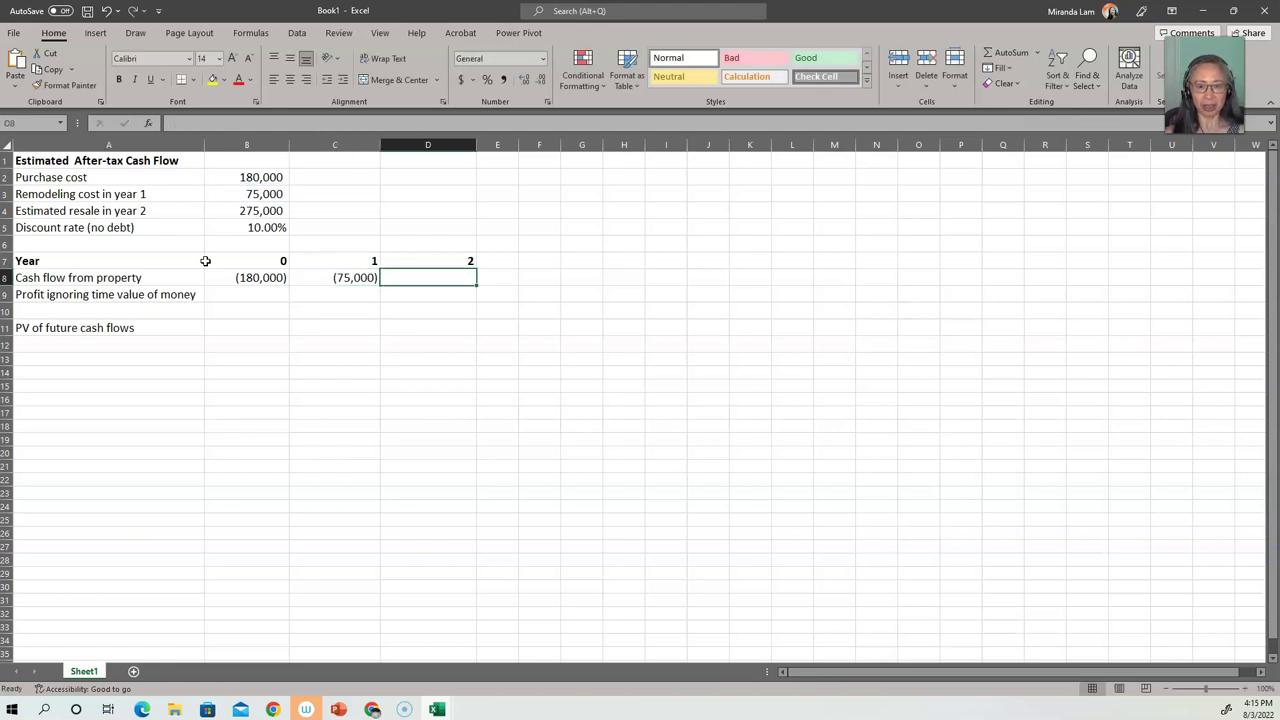
pyautogui.write('=')
pyautogui.press('Up')
pyautogui.press('Up')
pyautogui.press('Up')
pyautogui.press('Up')
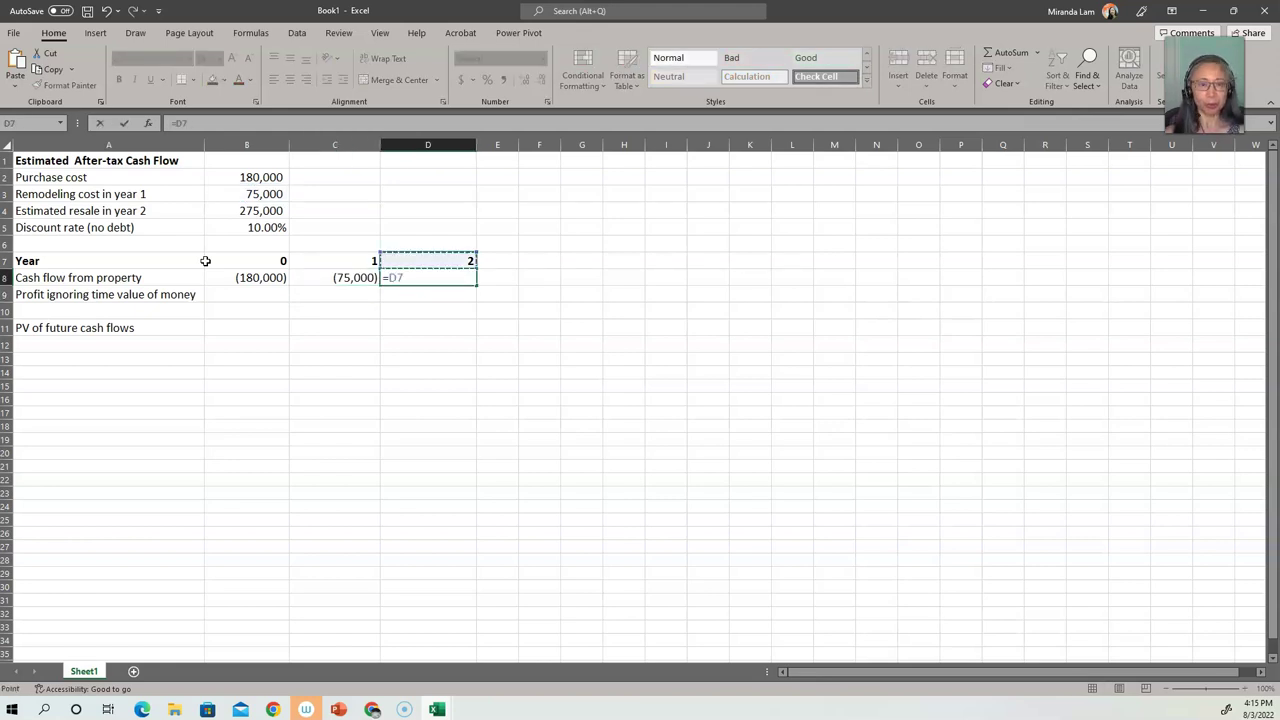
pyautogui.press('Left')
pyautogui.press('Left')
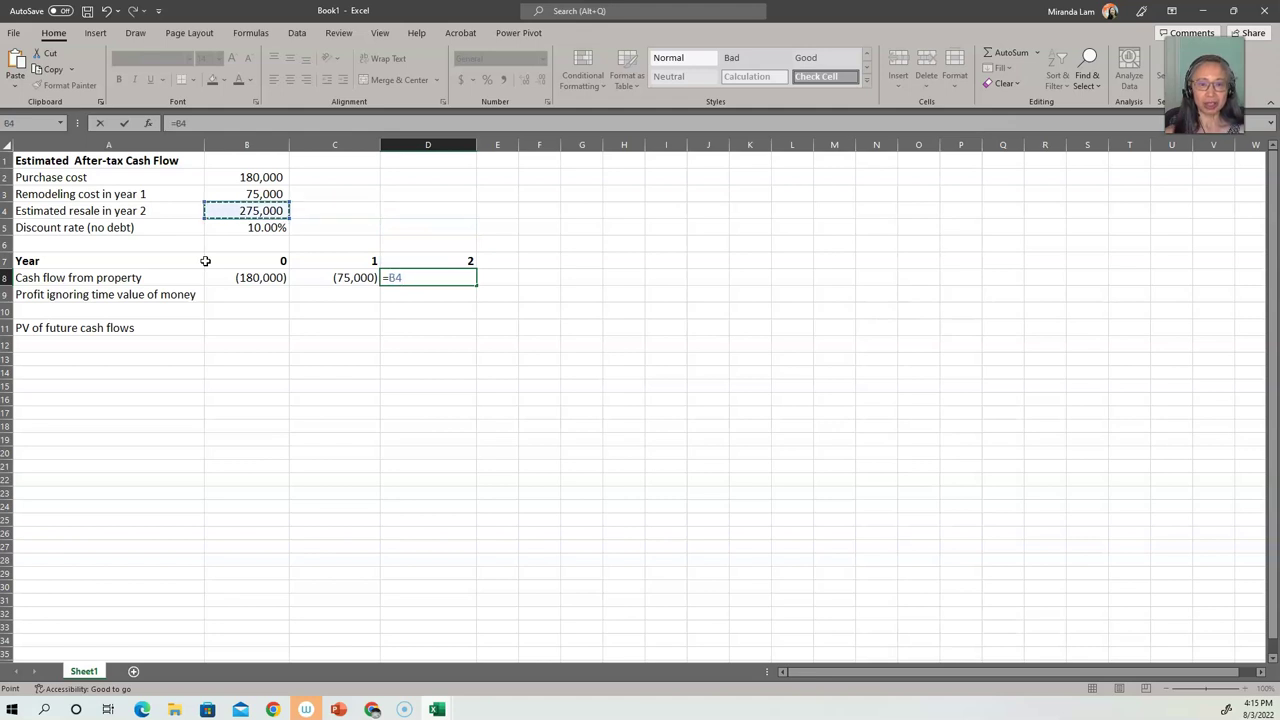
pyautogui.press('Return')
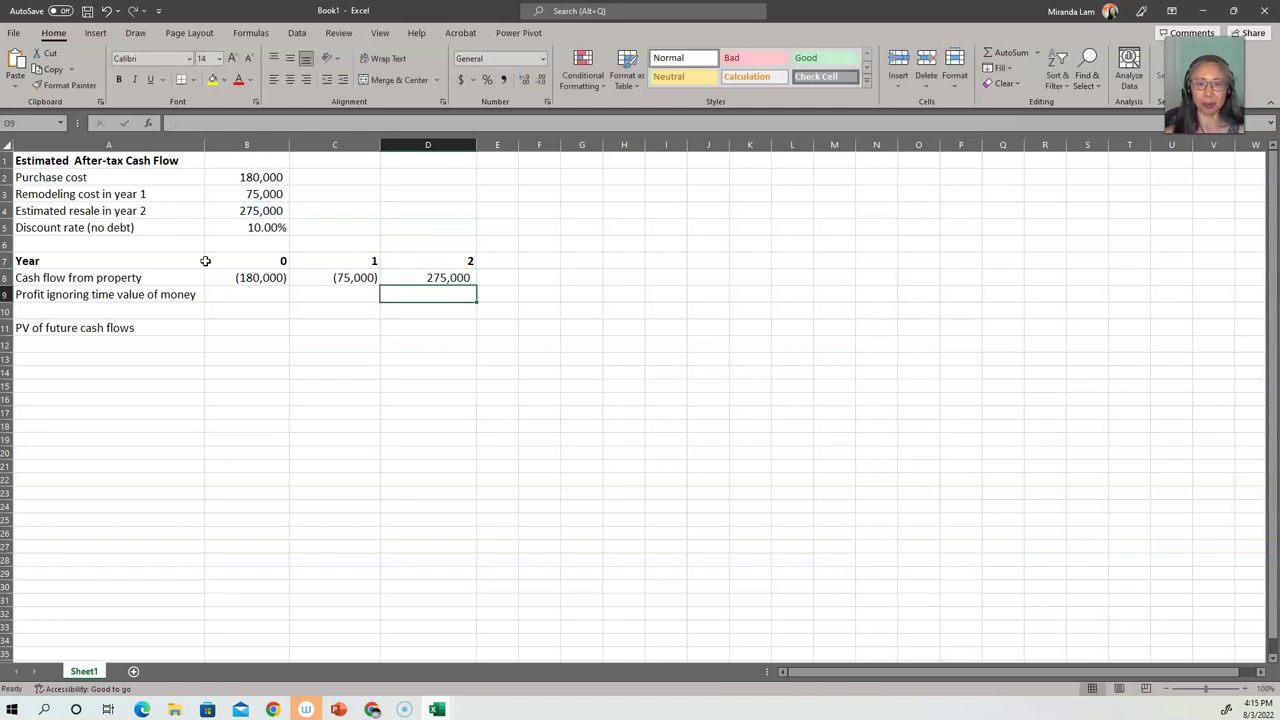
# - Calculate the profit ignoring time value of money in B9 by summing cash flows B8:D8
pyautogui.press('Left')
pyautogui.press('Left')
pyautogui.press('Left')
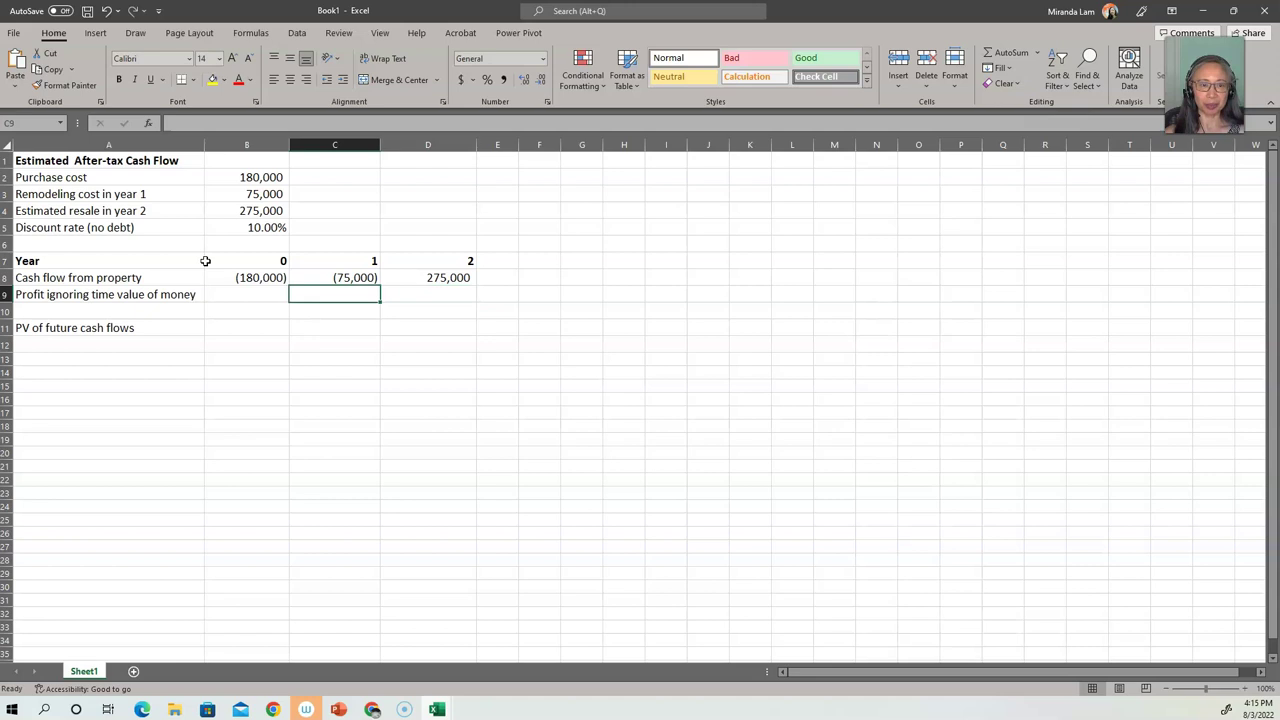
pyautogui.press('Right')
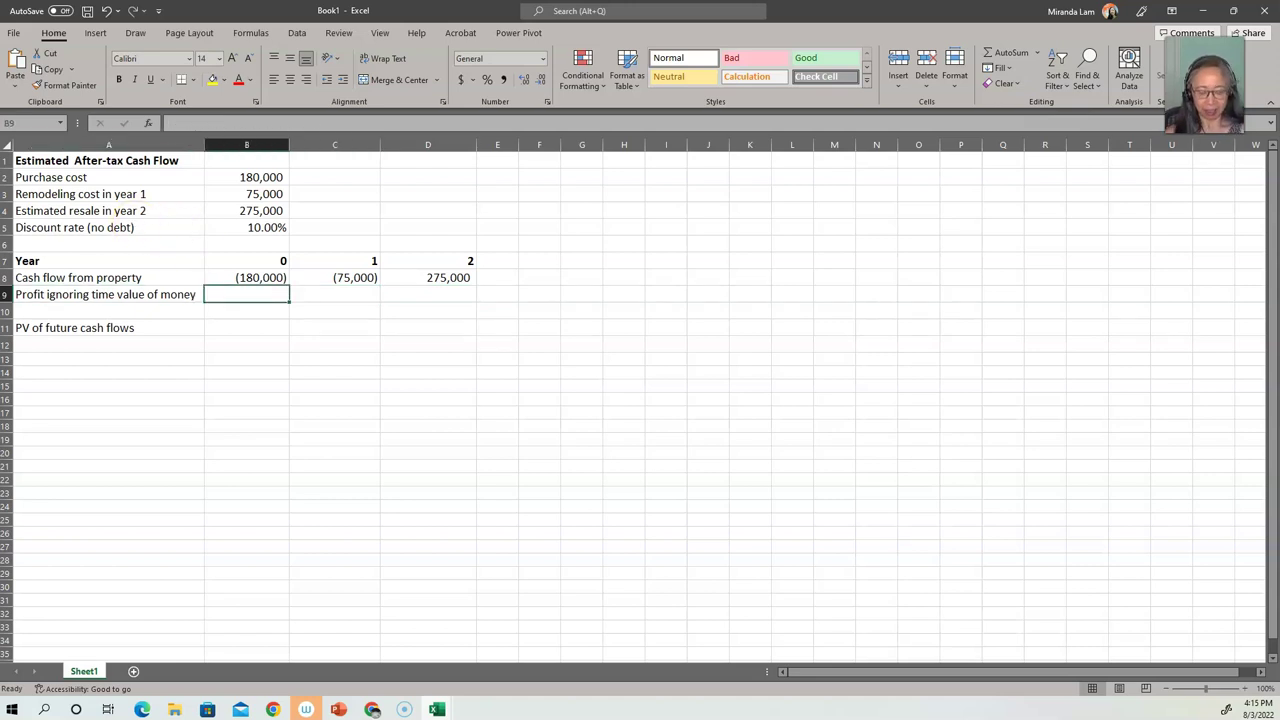
pyautogui.write('=sum(')
pyautogui.press('Up')
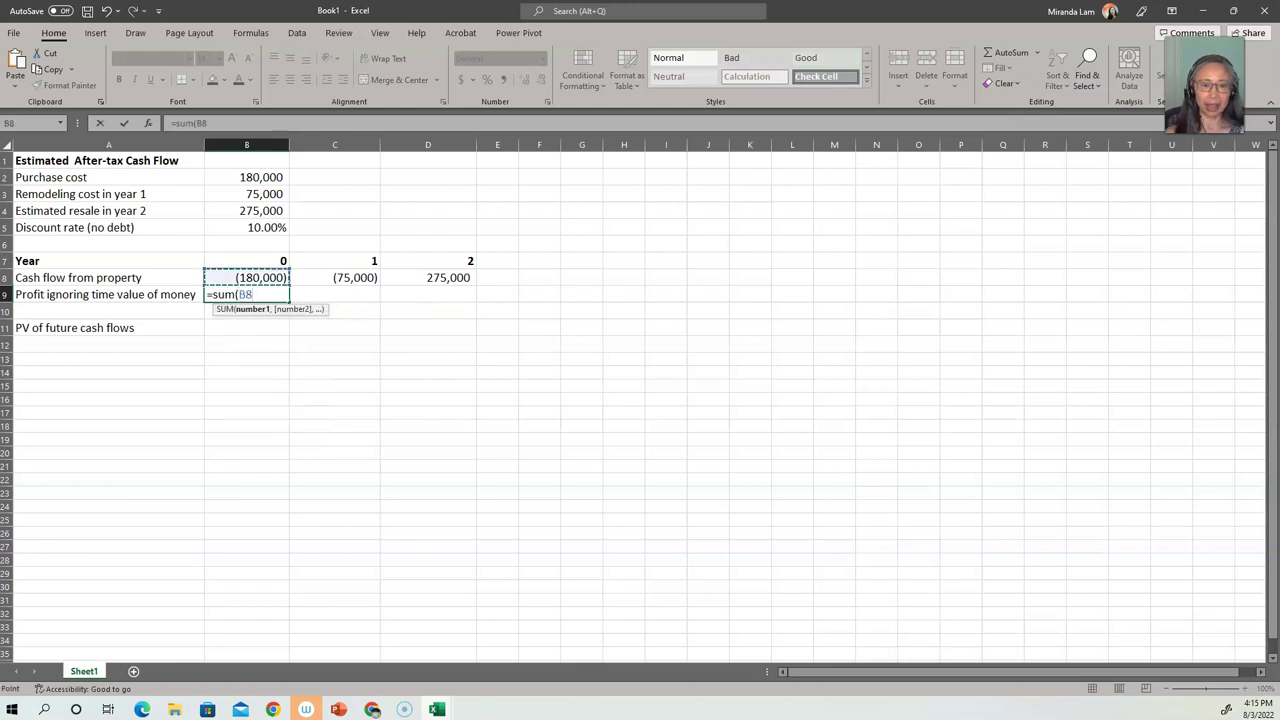
pyautogui.hotkey('shift', 'Right')
pyautogui.hotkey('shift', 'Right')
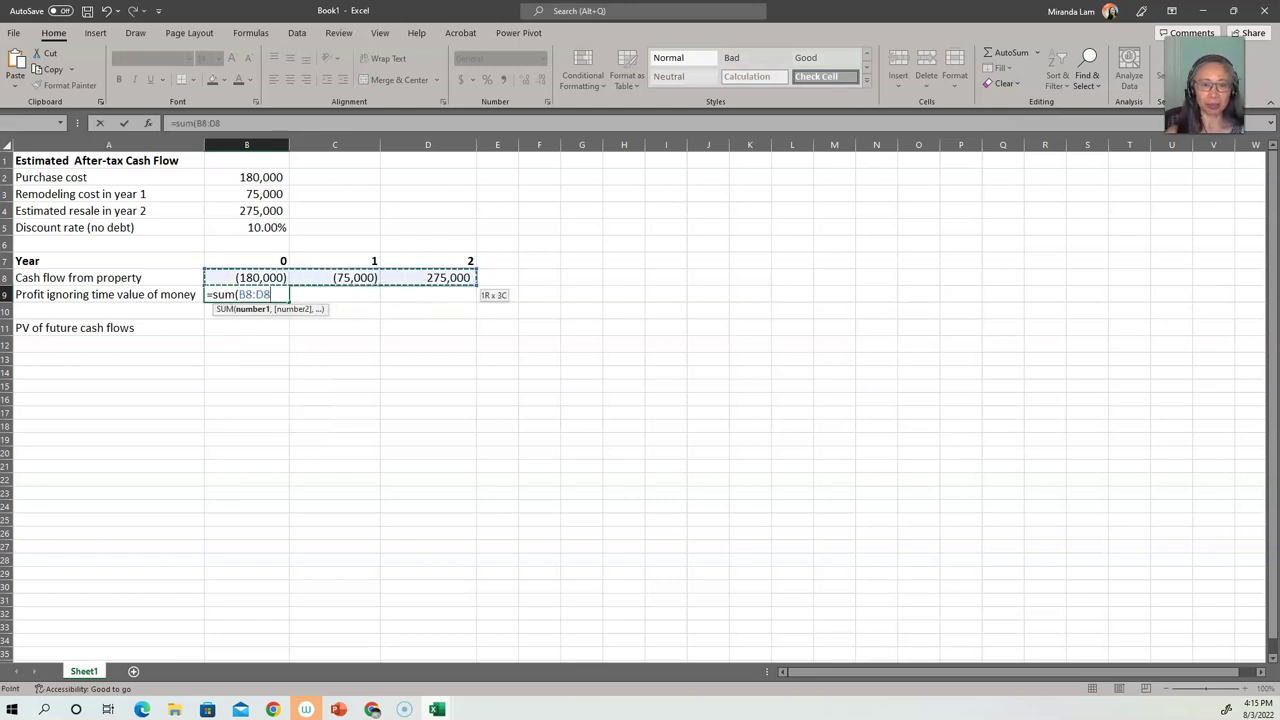
pyautogui.press('Return')
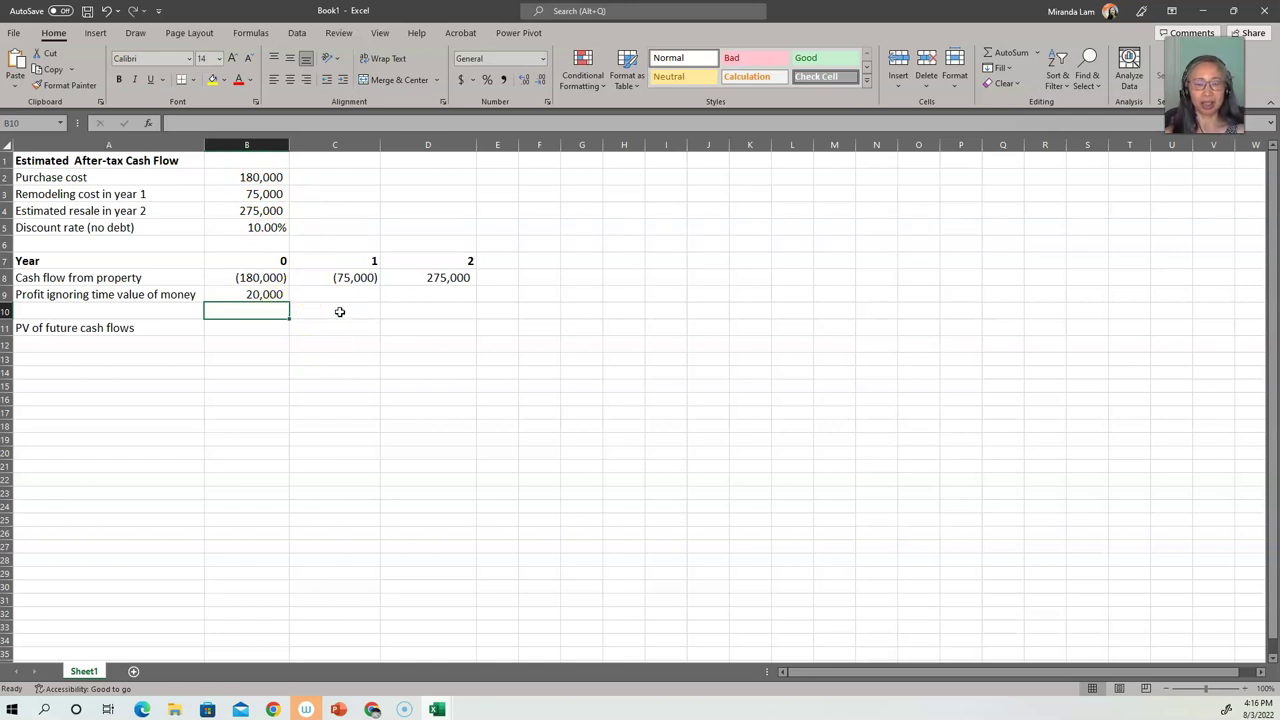
# - Calculate the PV of future cash flows in B11 with the NPV function, using rate B5 and values C8:D8
pyautogui.click(257, 325)
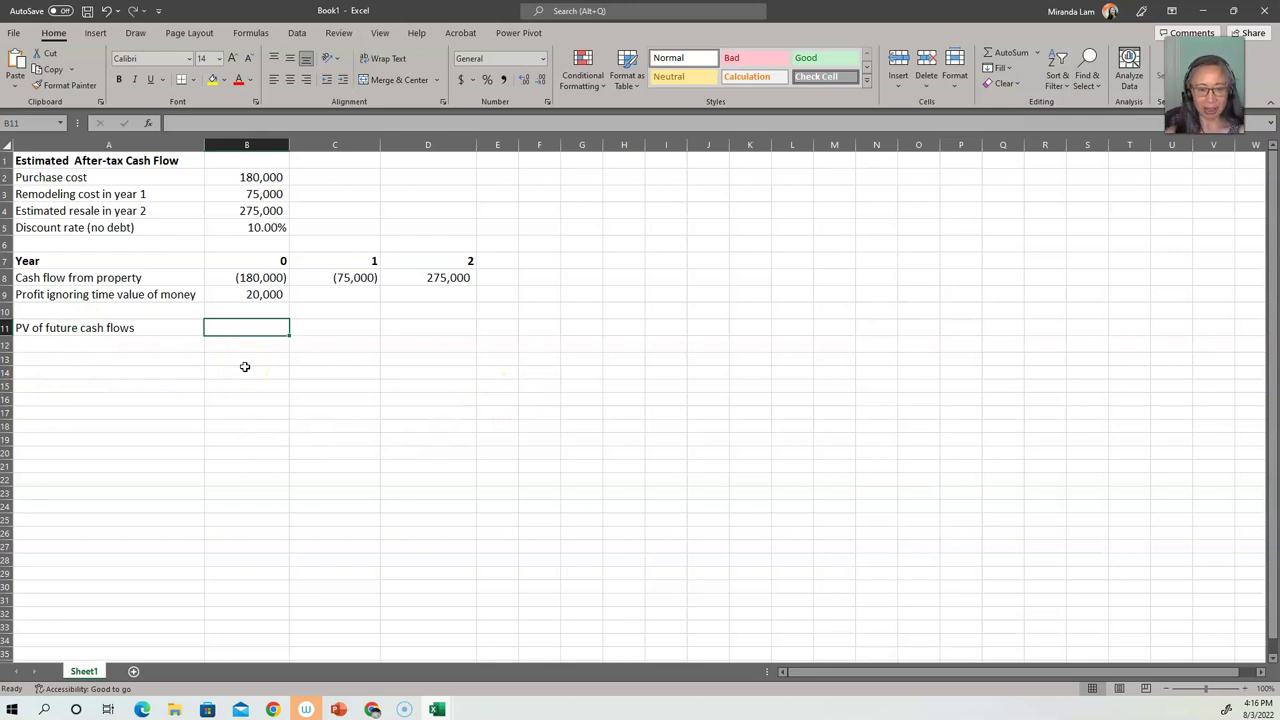
pyautogui.write('=')
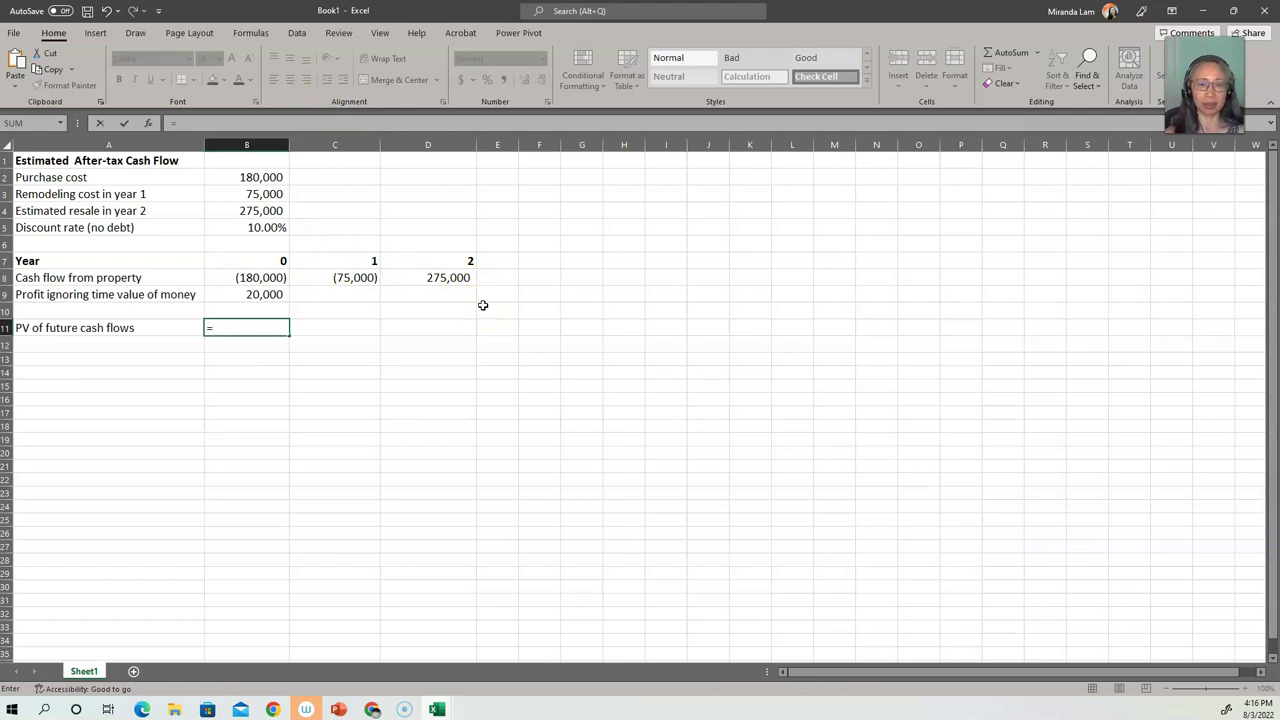
pyautogui.write('npv')
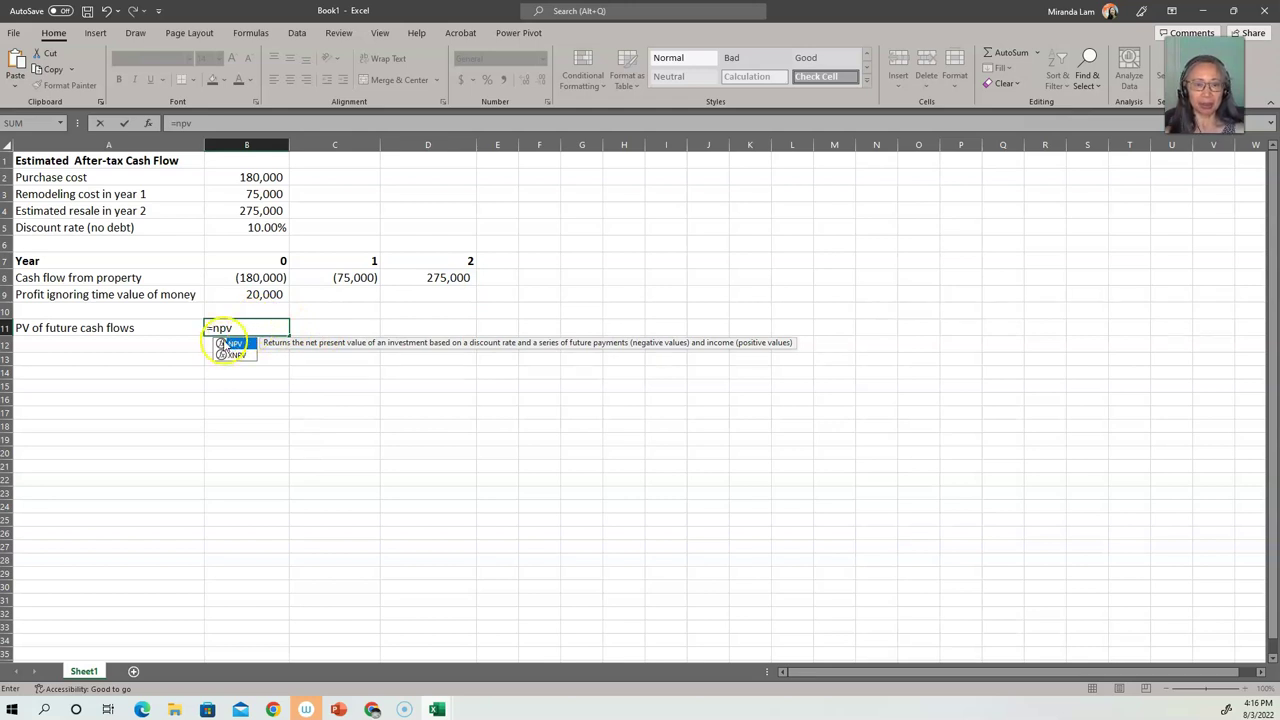
pyautogui.doubleClick(227, 344)
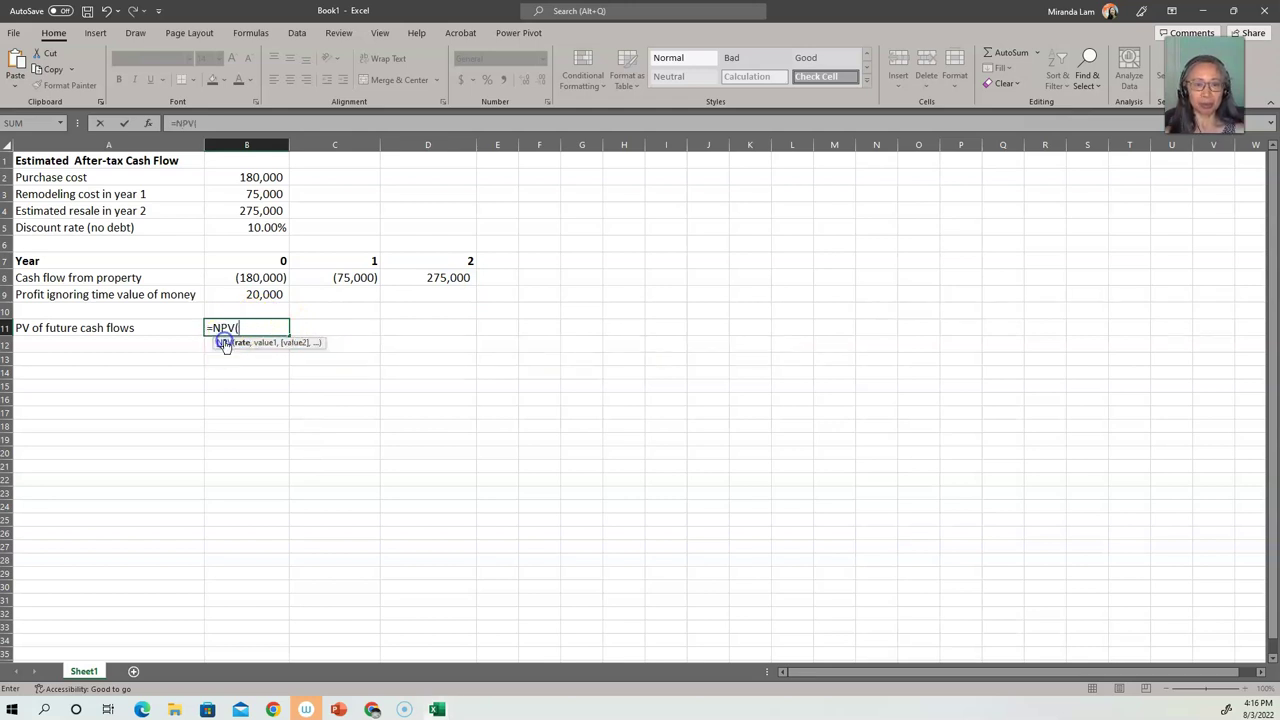
pyautogui.click(150, 126)
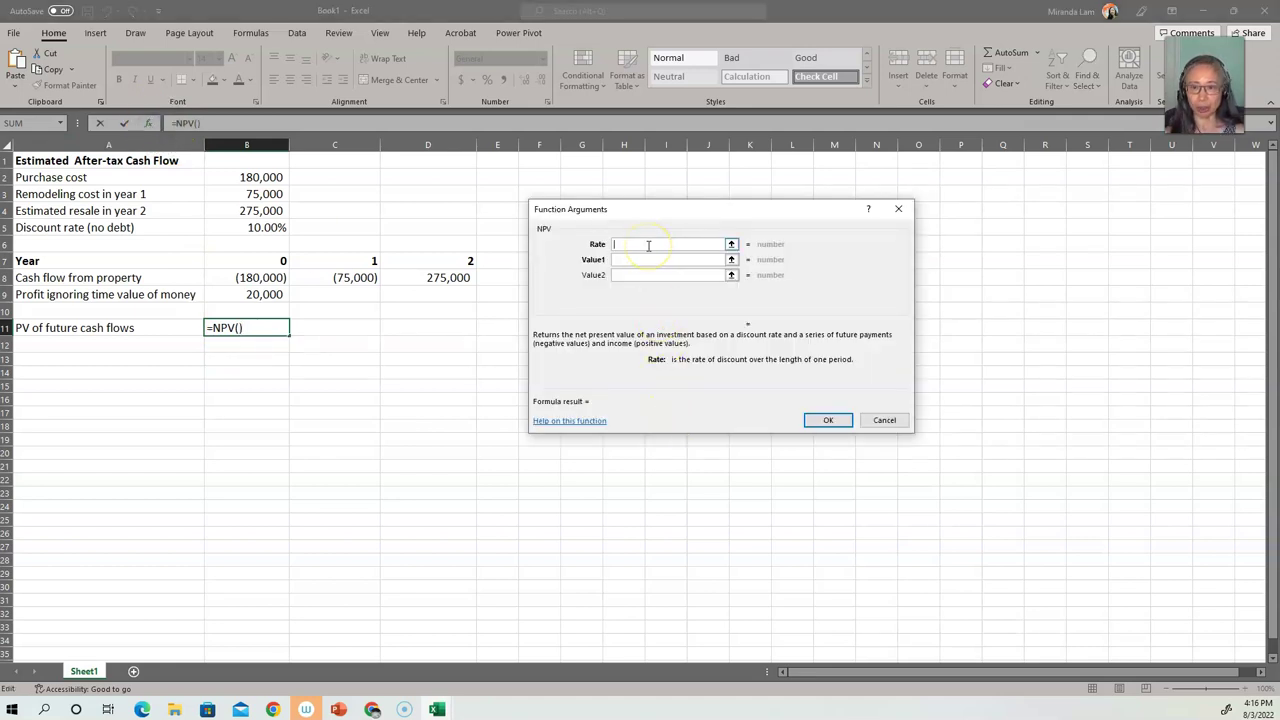
pyautogui.click(266, 233)
pyautogui.click(667, 259)
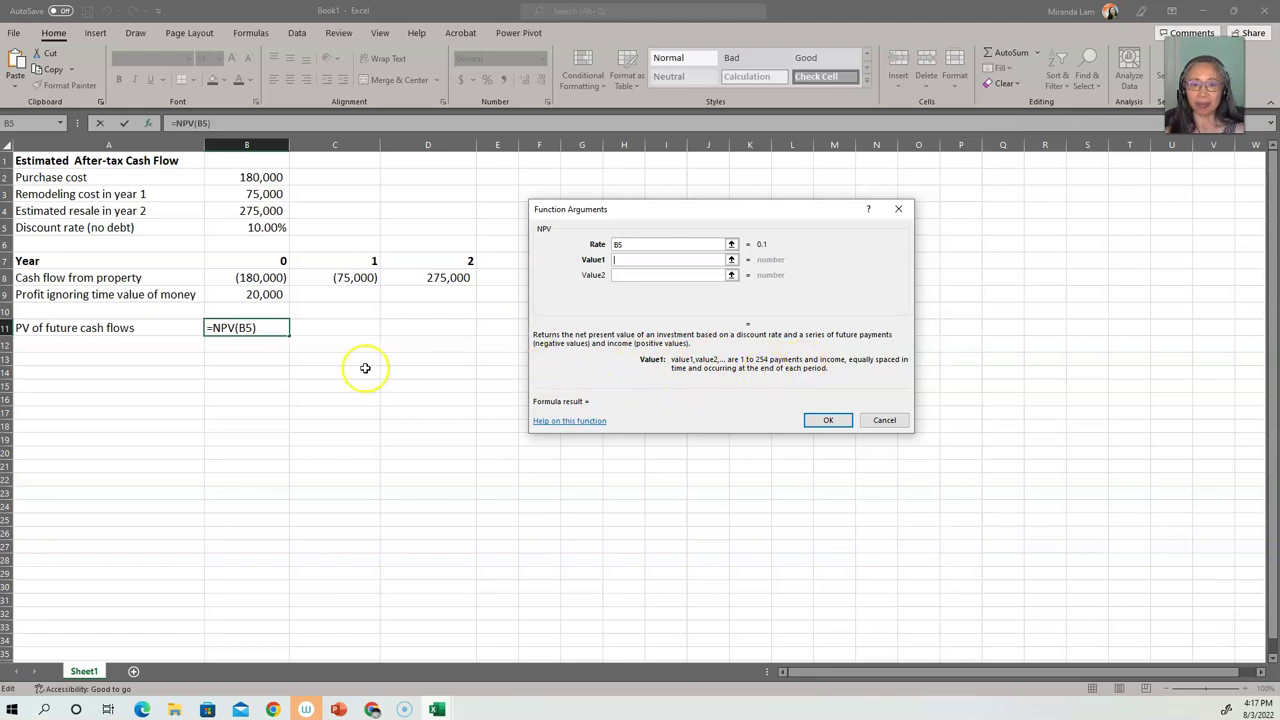
pyautogui.moveTo(340, 277); pyautogui.dragTo(401, 277)
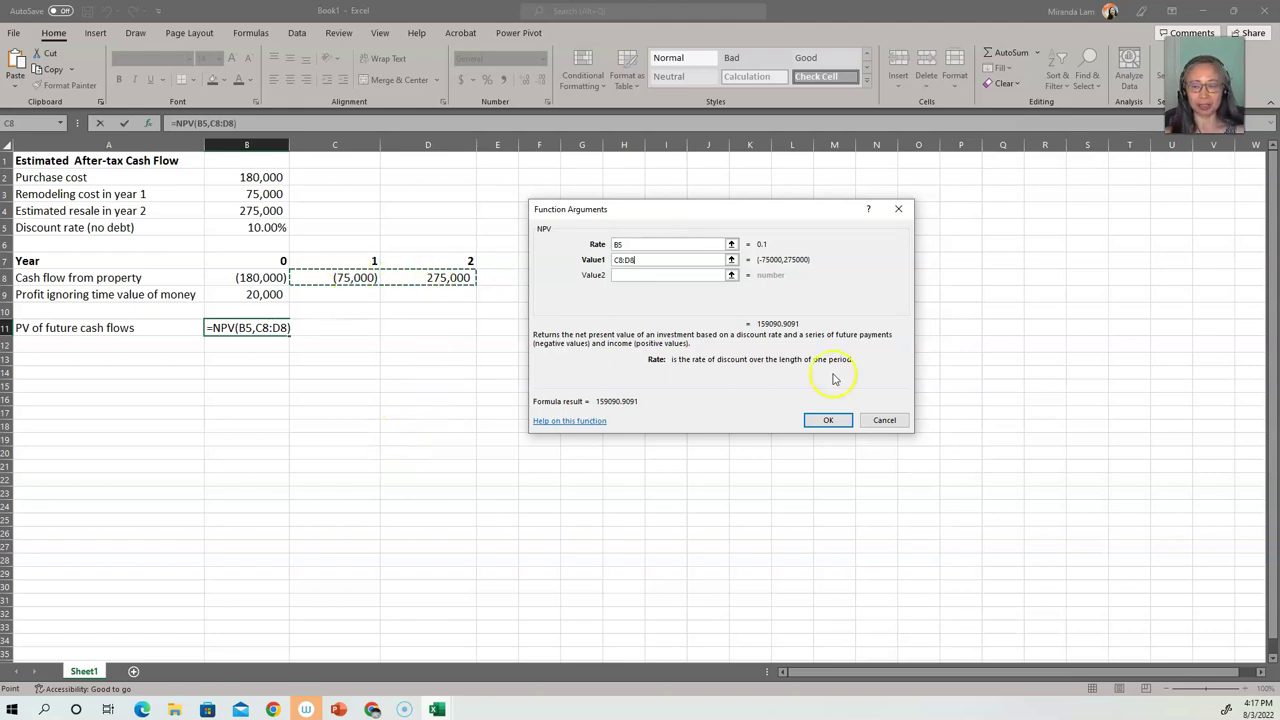
pyautogui.click(829, 421)
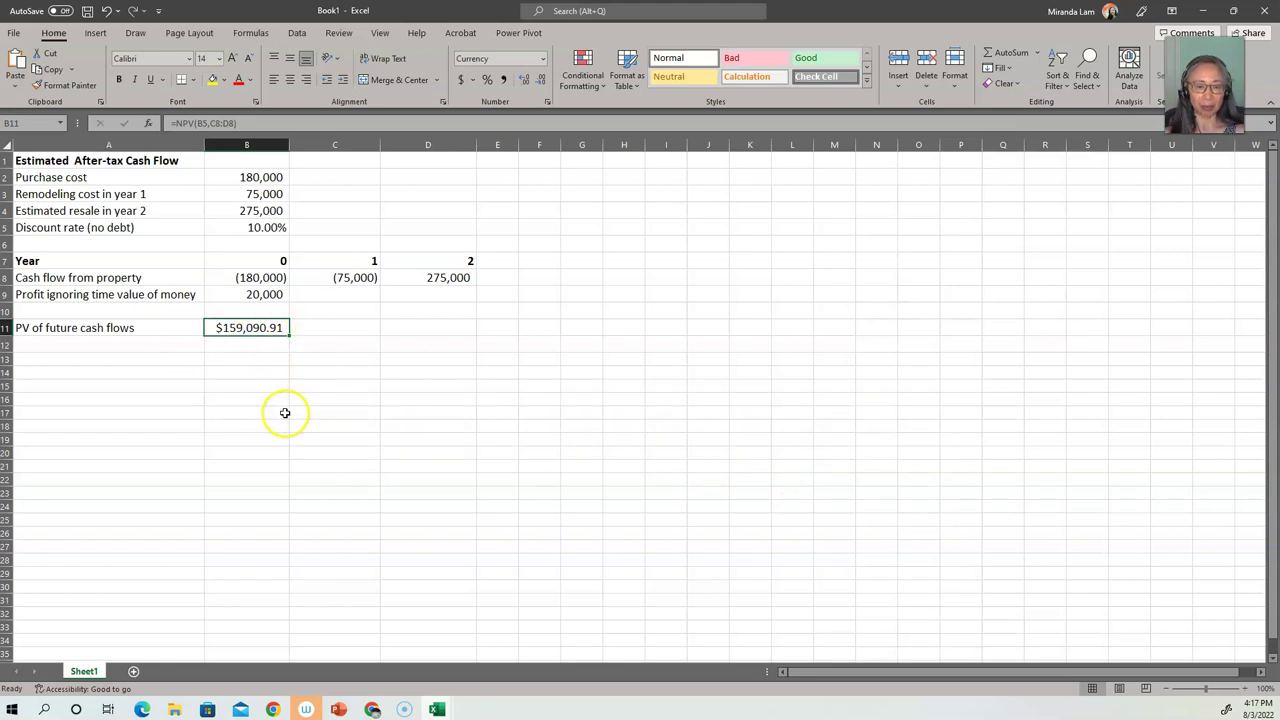
# - Add the label "Net present value" in A12, below the PV of future cash flows label
pyautogui.click(92, 346)
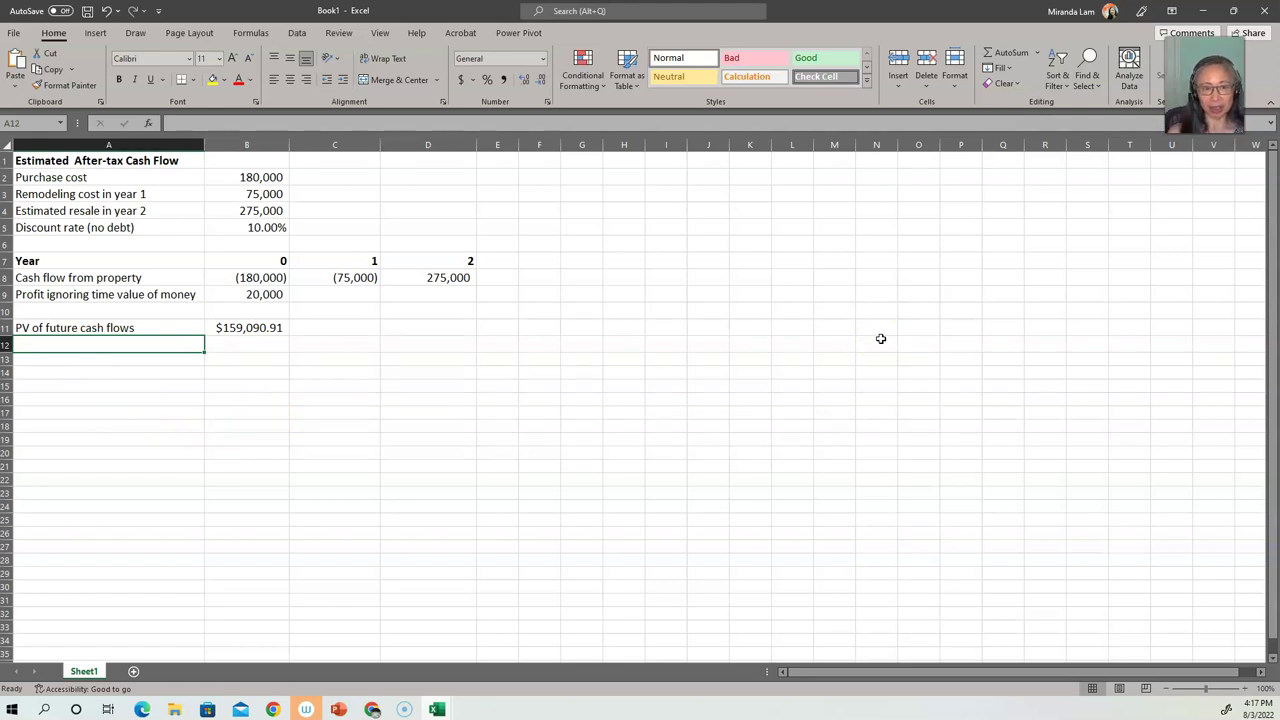
pyautogui.write('Net')
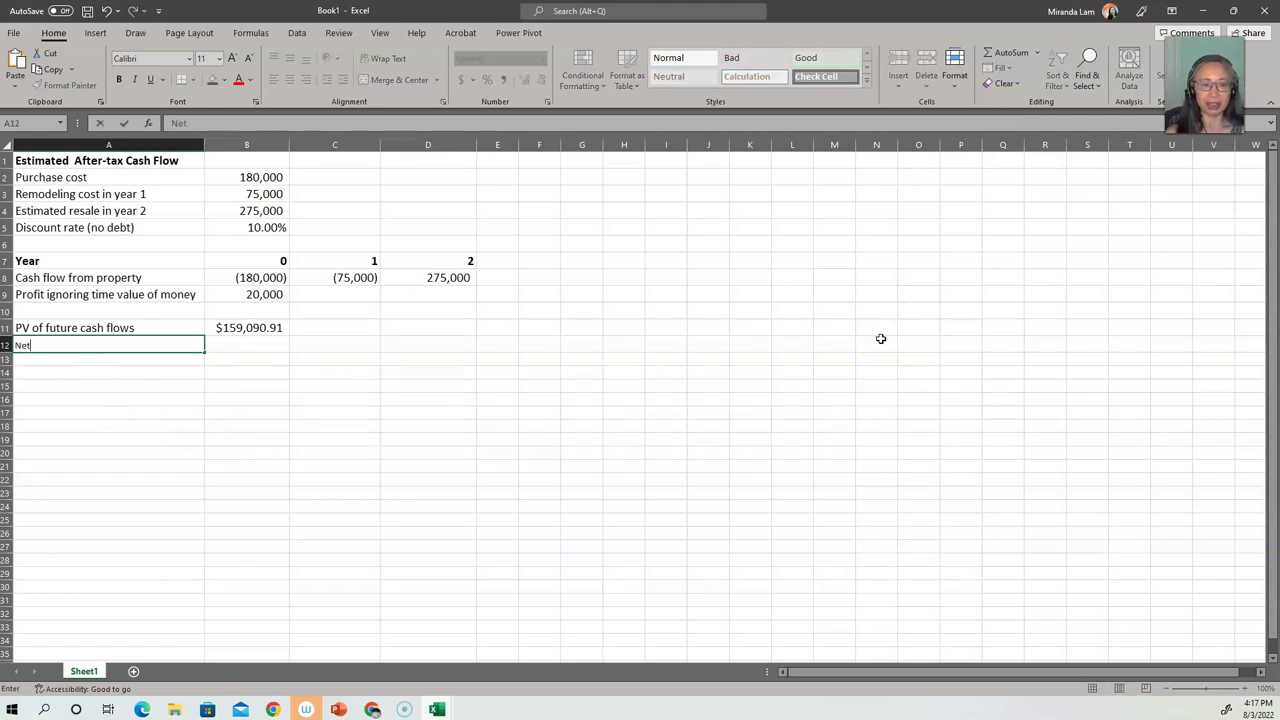
pyautogui.write(' presen')
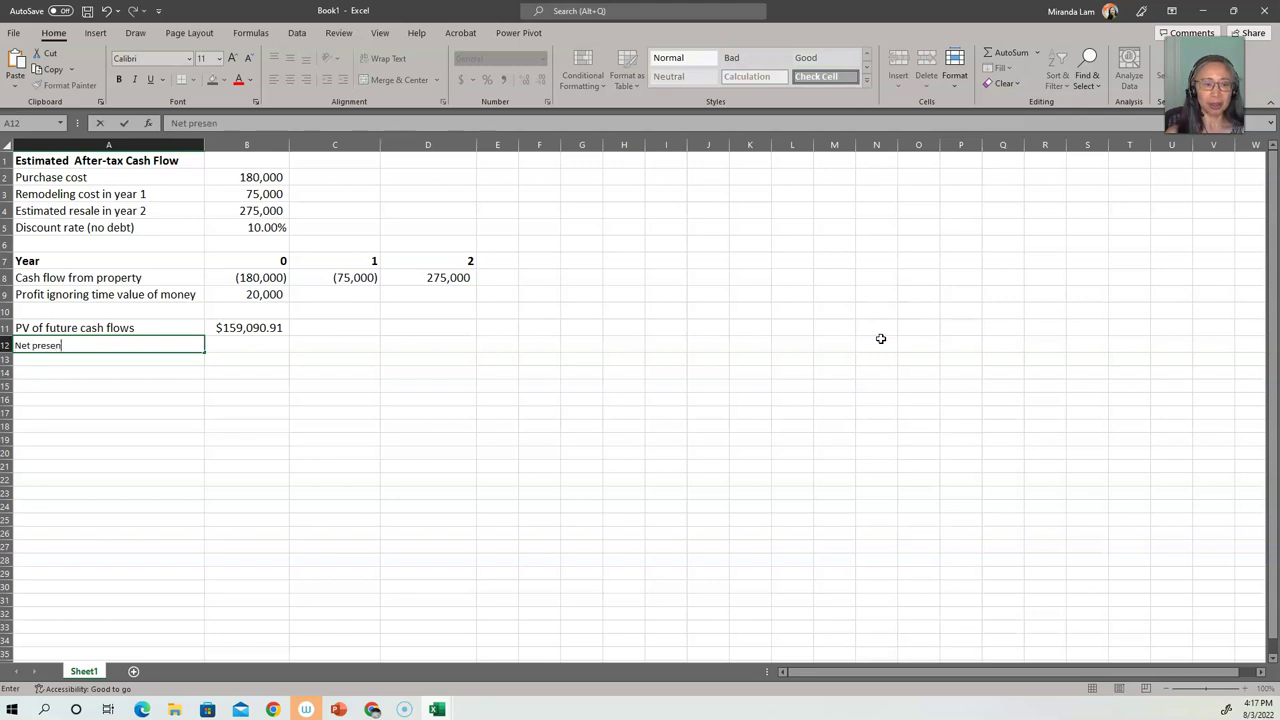
pyautogui.write('t value')
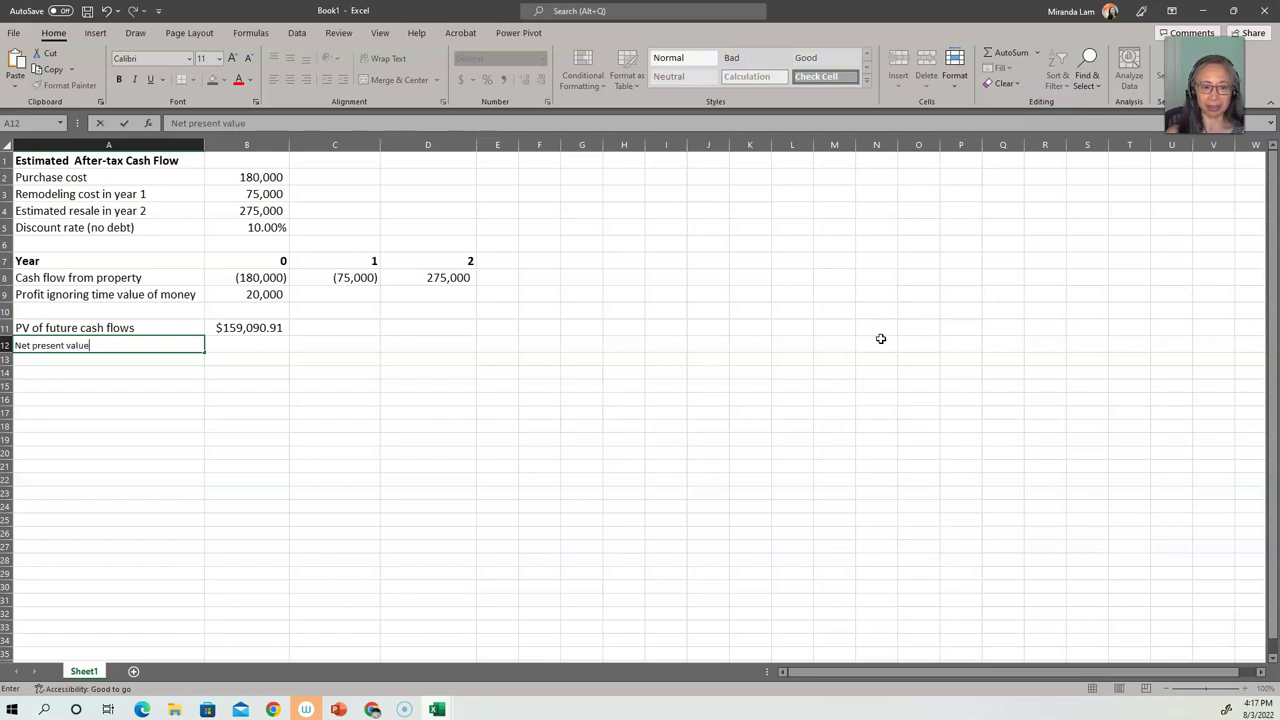
pyautogui.press('Tab')
pyautogui.write('=')
pyautogui.press('Up')
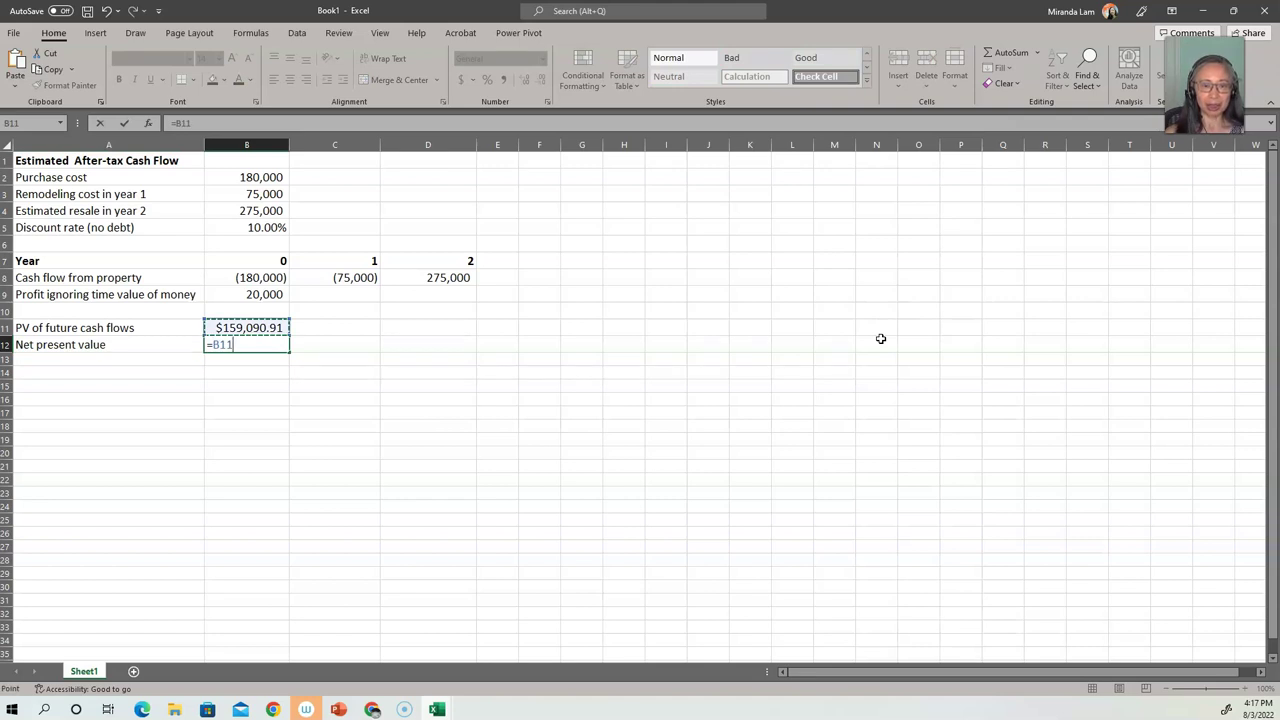
pyautogui.press('BackSpace')
pyautogui.press('BackSpace')
pyautogui.press('BackSpace')
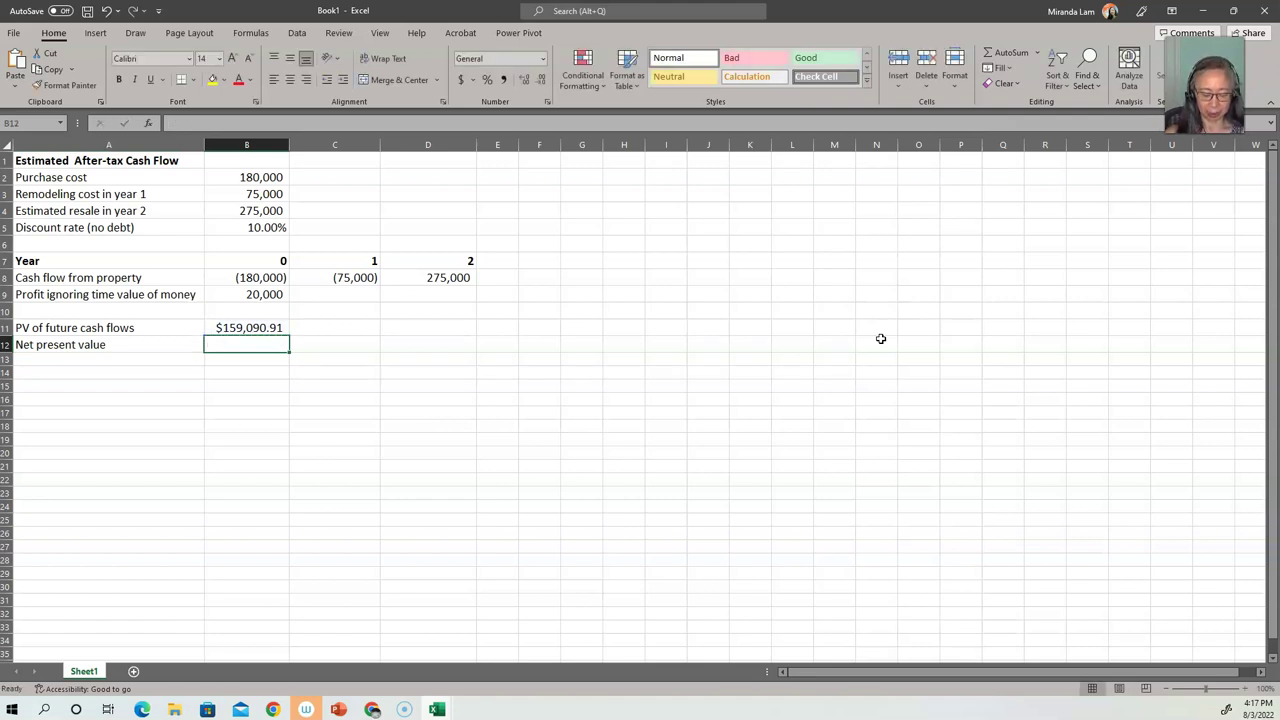
pyautogui.write('-')
pyautogui.press('Up')
pyautogui.press('Up')
pyautogui.press('Up')
pyautogui.press('Up')
pyautogui.press('Up')
pyautogui.press('Up')
pyautogui.press('Up')
pyautogui.press('Up')
pyautogui.press('Up')
pyautogui.press('Up')
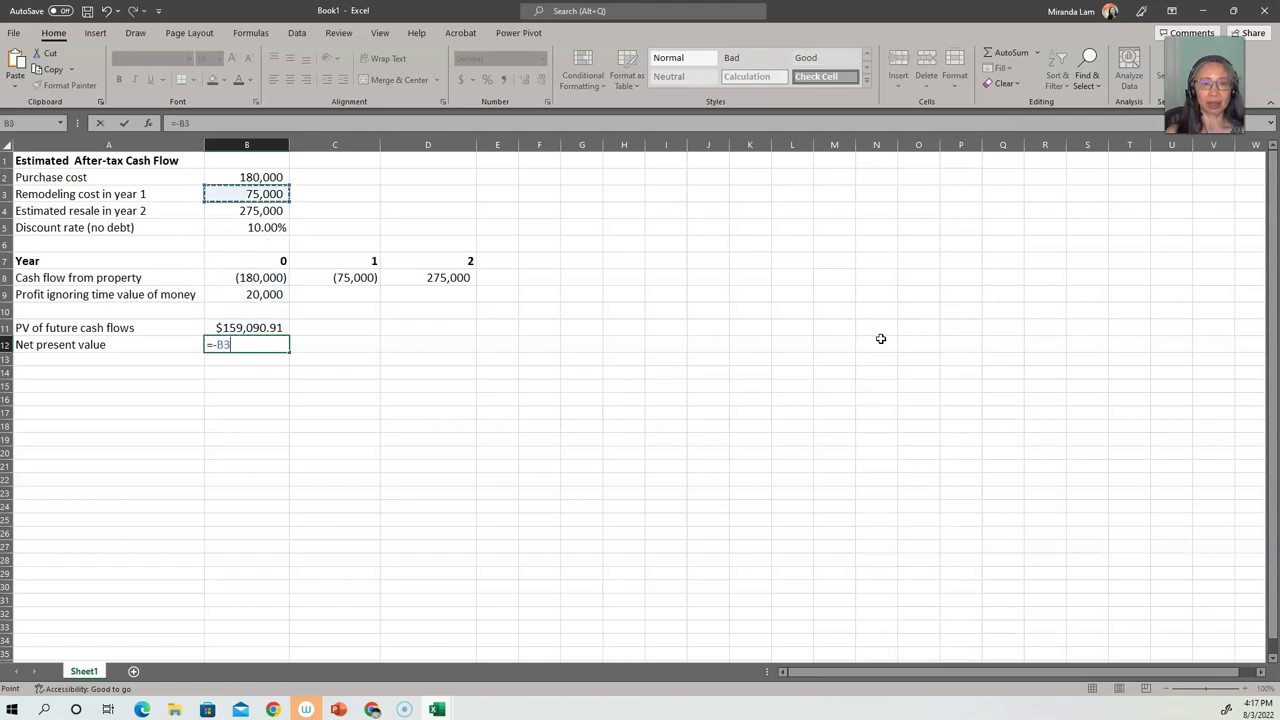
pyautogui.press('Escape')
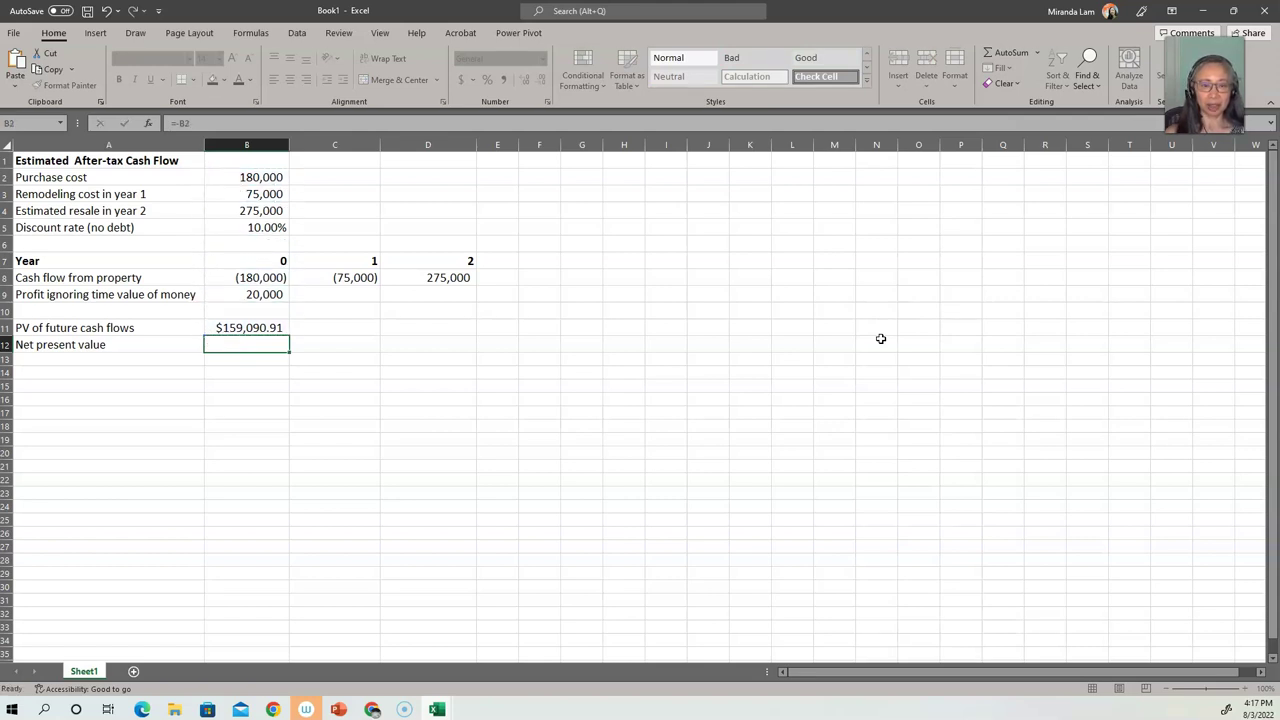
# - Calculate the net present value in B12 by adding the year 0 cash flow and the PV of future cash flows (=B8+B11)
pyautogui.write('=')
pyautogui.press('Up')
pyautogui.press('Up')
pyautogui.press('Up')
pyautogui.press('Up')
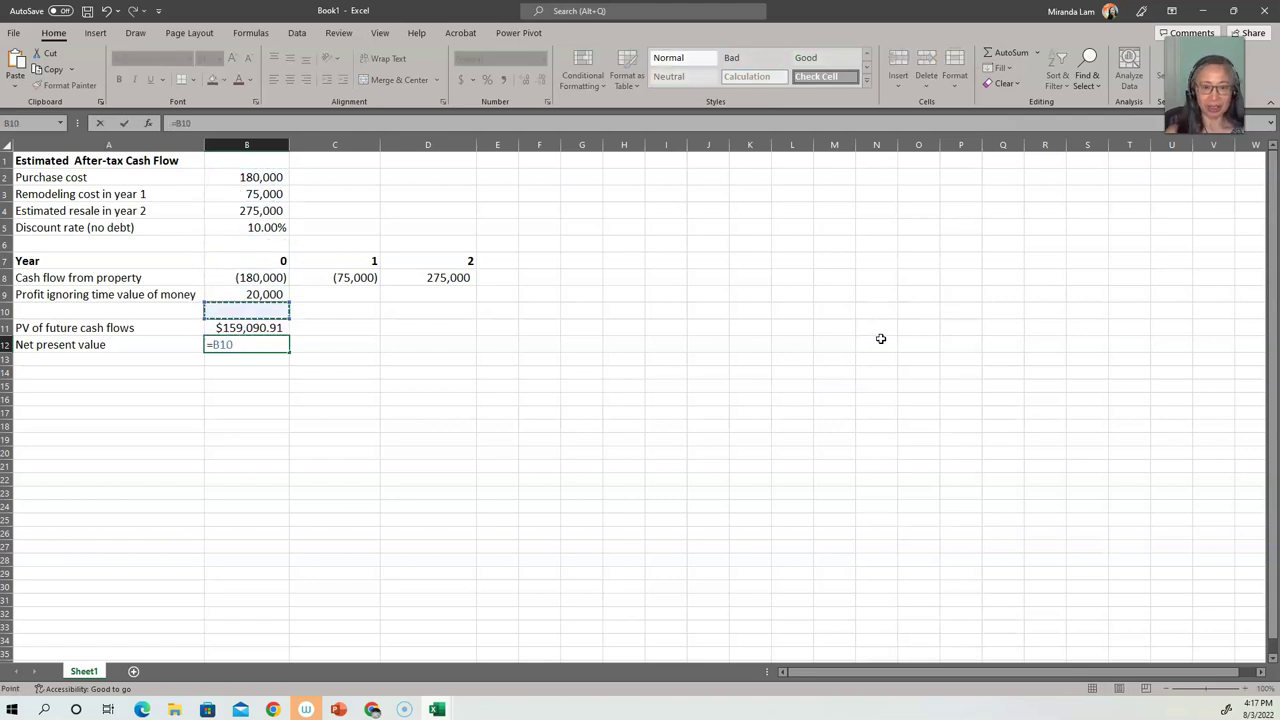
pyautogui.write('+')
pyautogui.press('Up')
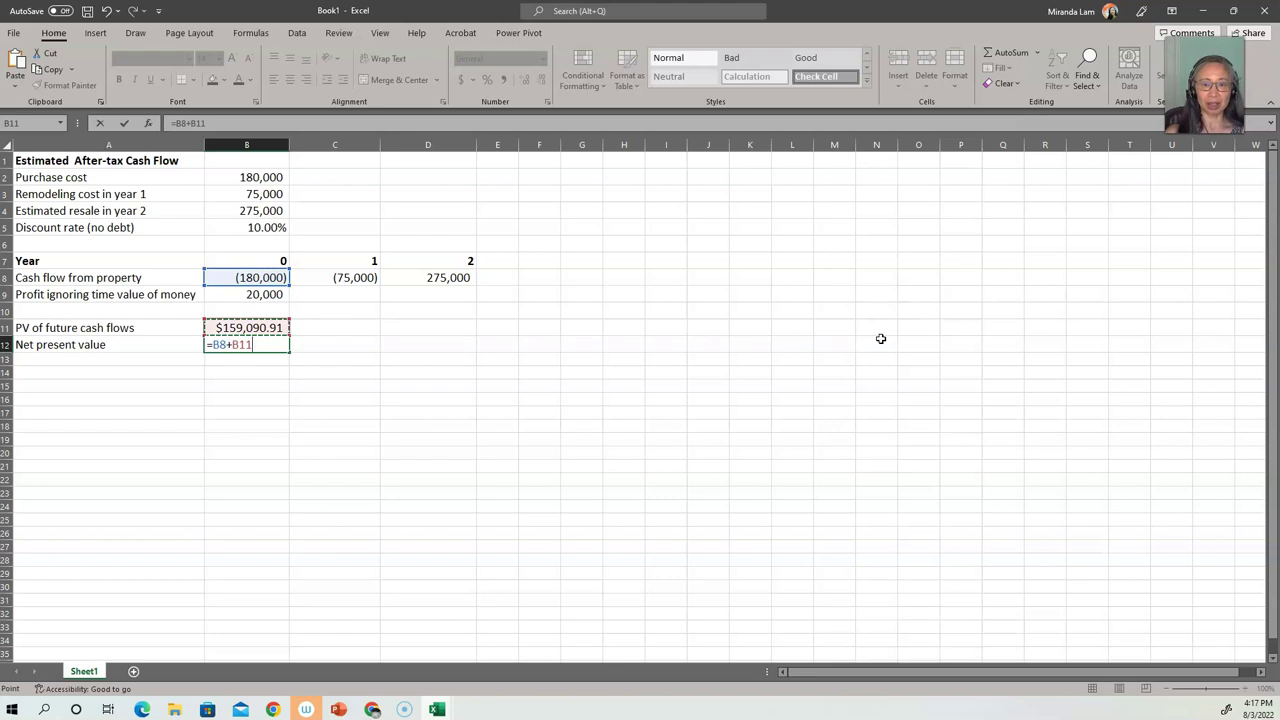
pyautogui.press('Return')
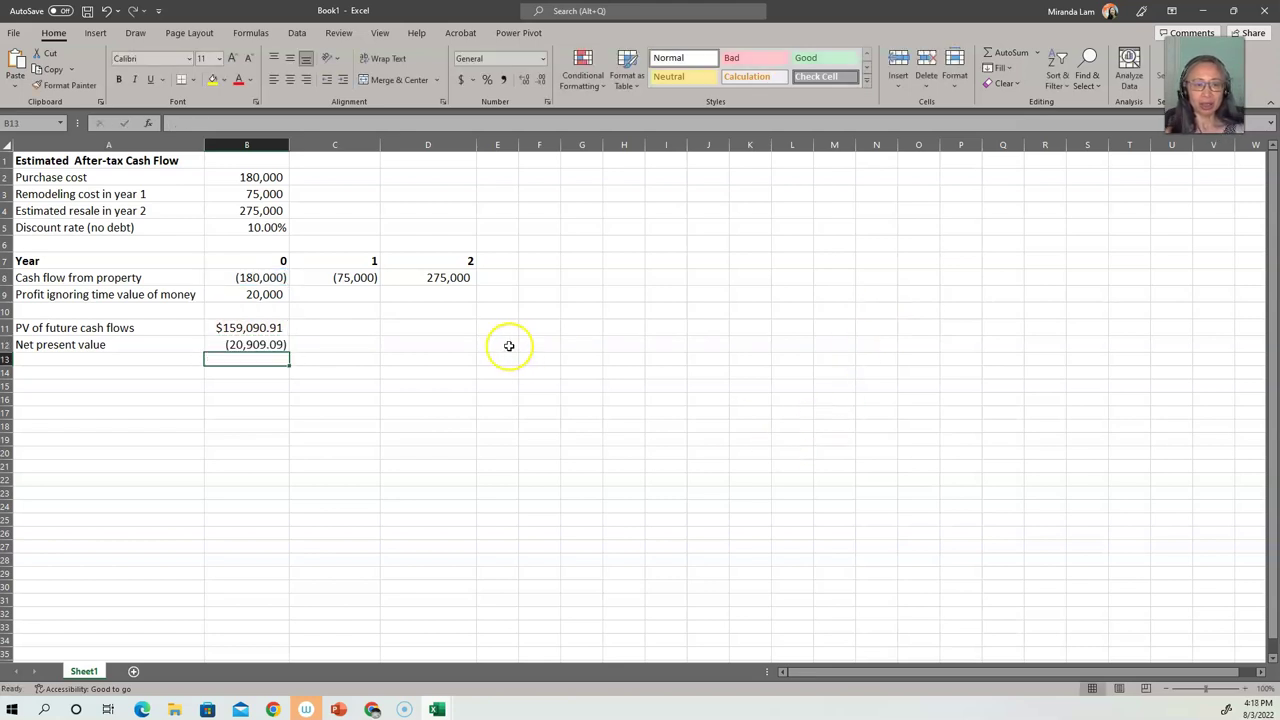
pyautogui.click(254, 345)
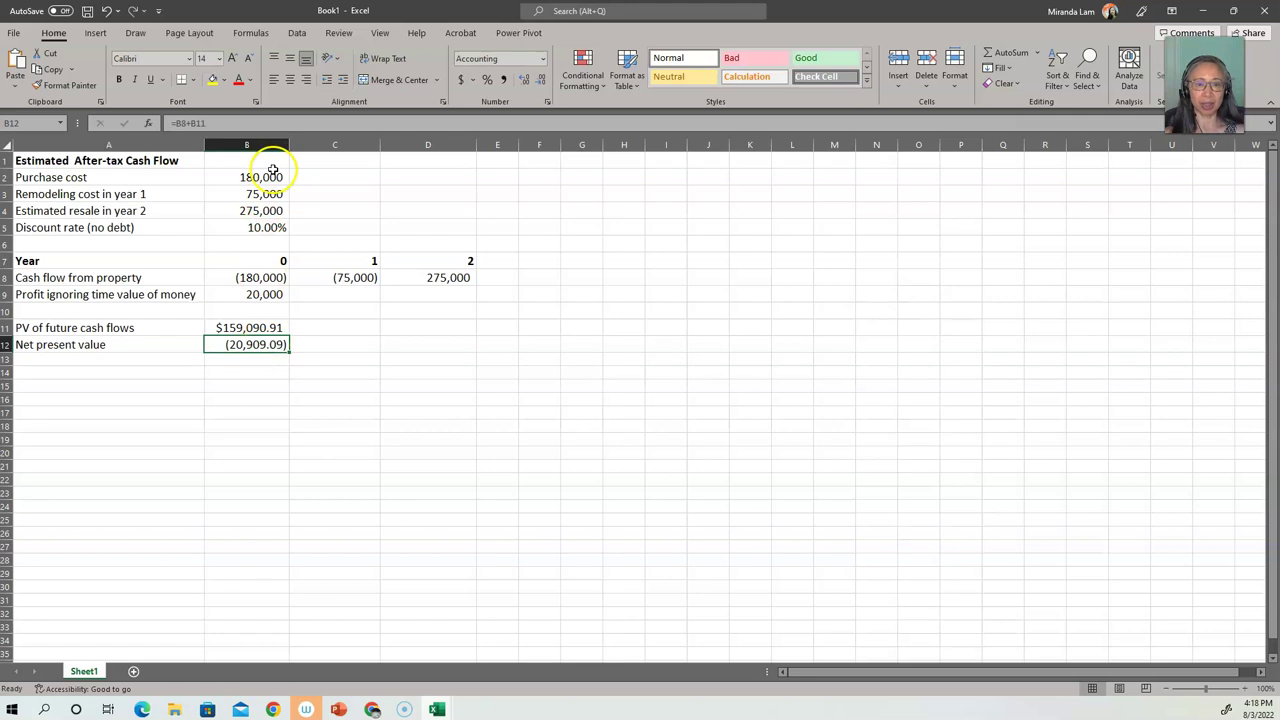
pyautogui.click(238, 328)
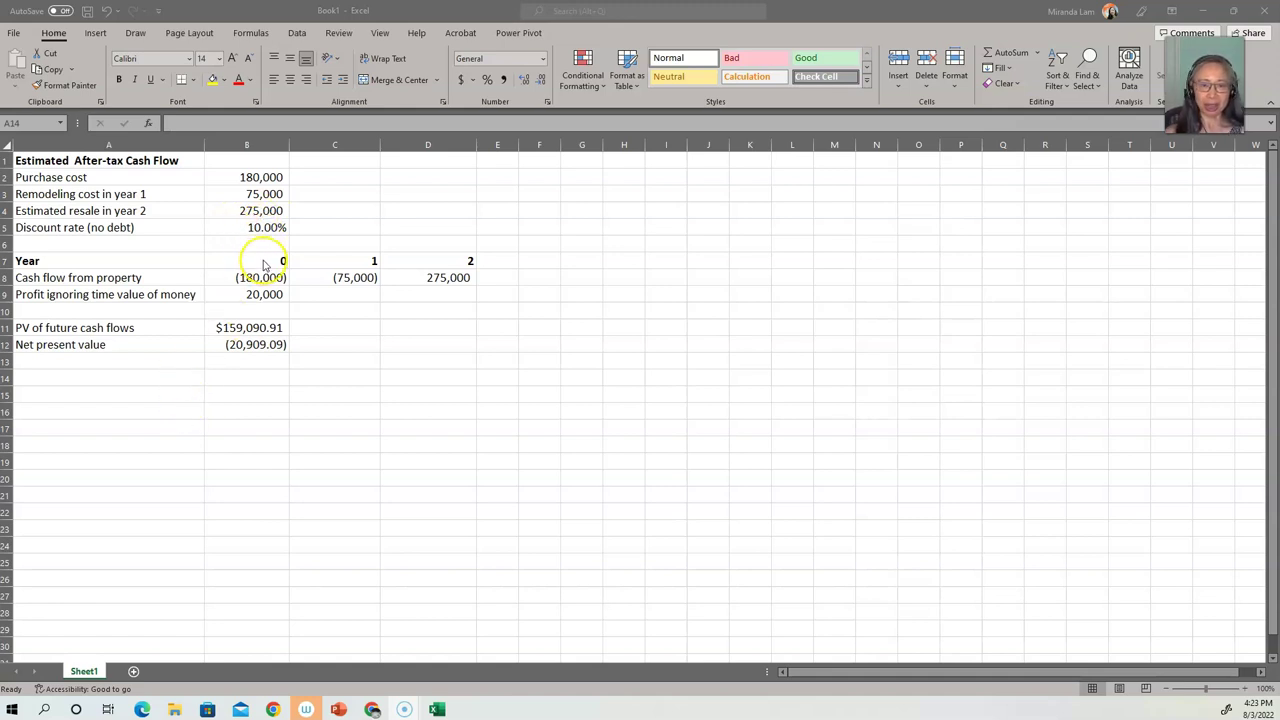
# - Add the section heading "Real Estate Mutual Fund" in A14, below the net present value row
pyautogui.click(120, 397)
pyautogui.press('Up')
pyautogui.write('Mutual Fun')
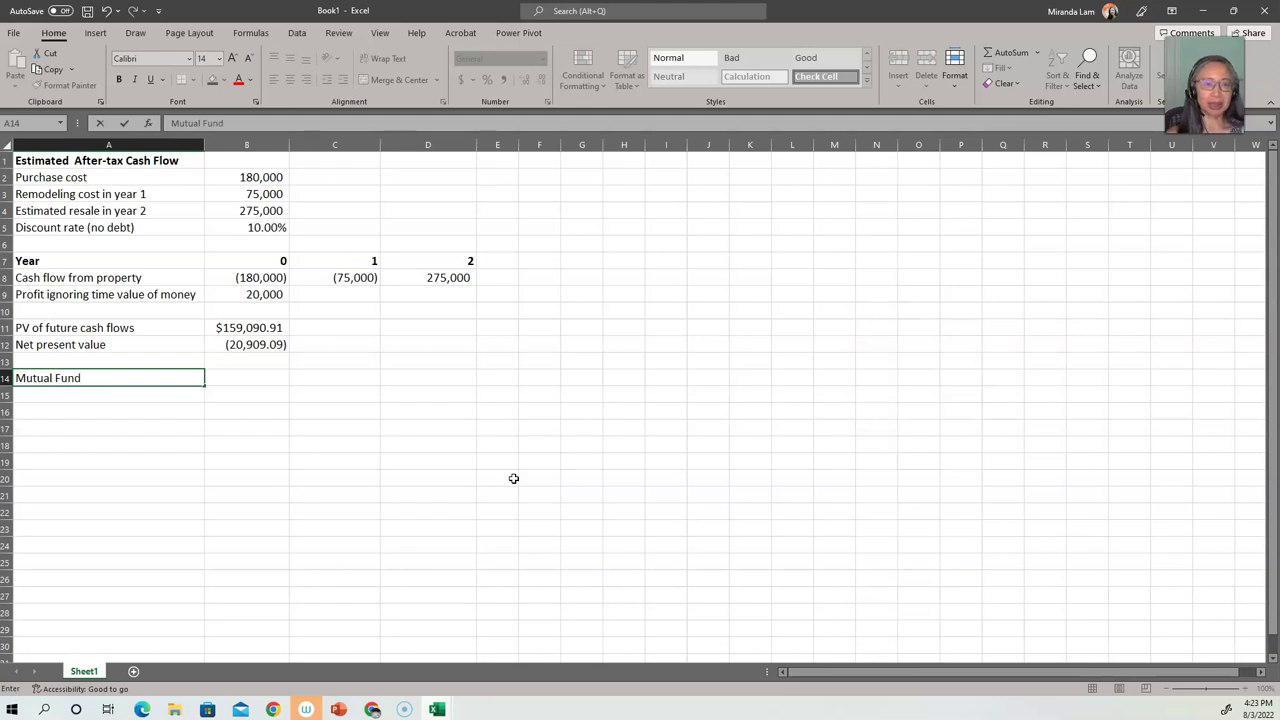
pyautogui.write('d')
pyautogui.press('Home')
pyautogui.write('Real Estate')
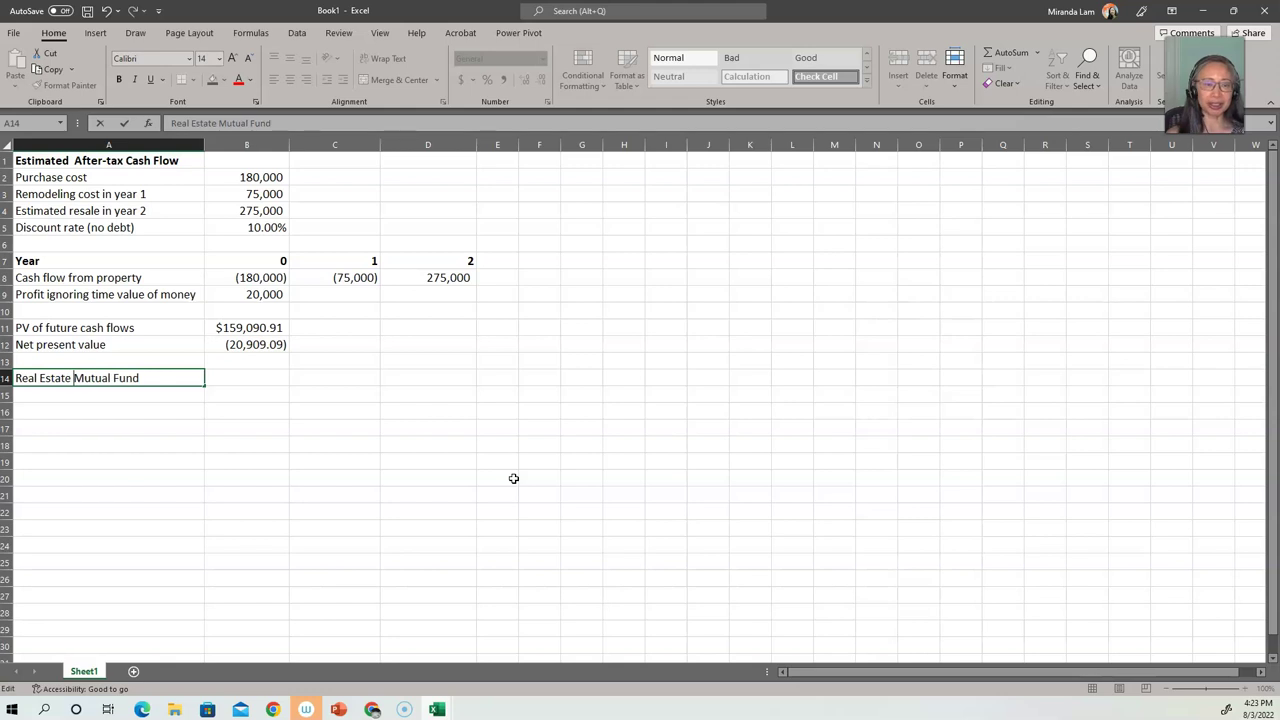
pyautogui.press('Return')
# - Enter the row labels "Beginning Balance", "Investment", "Return" and "Ending Balance" in A15:A18 under the mutual fund heading
pyautogui.write('Begi')
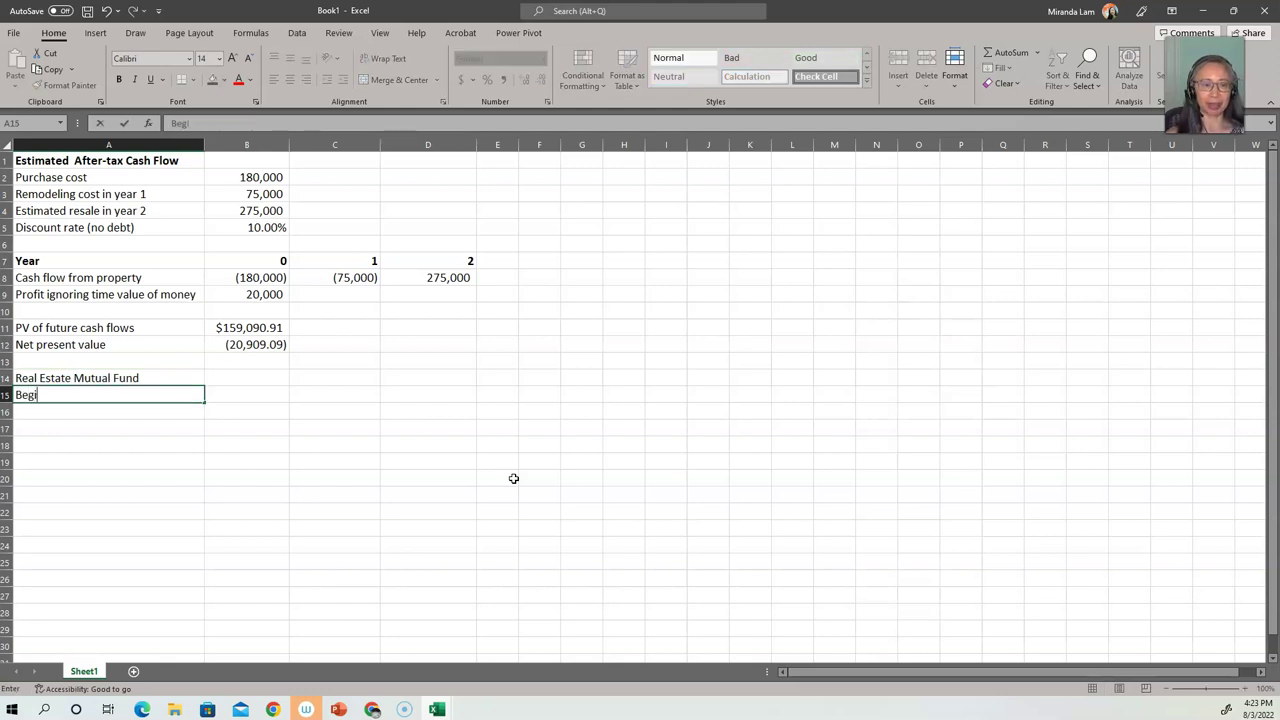
pyautogui.write('nning Balance')
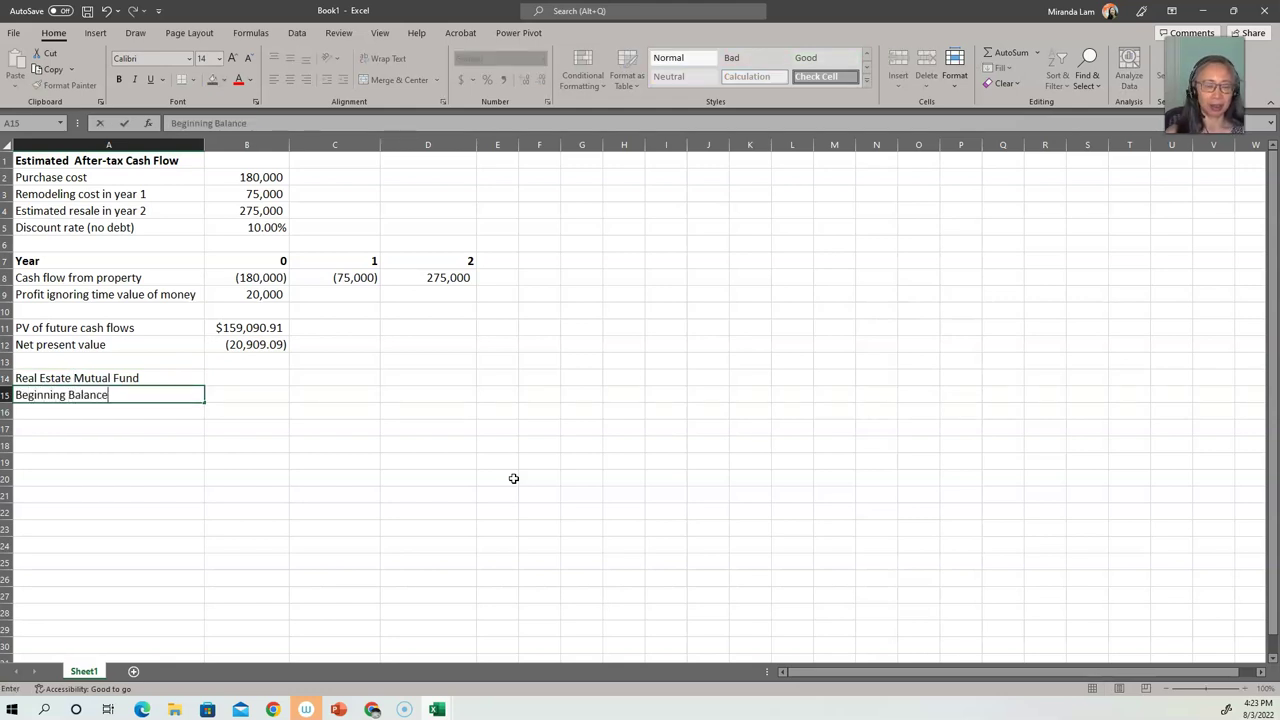
pyautogui.press('Return')
pyautogui.write('Investment')
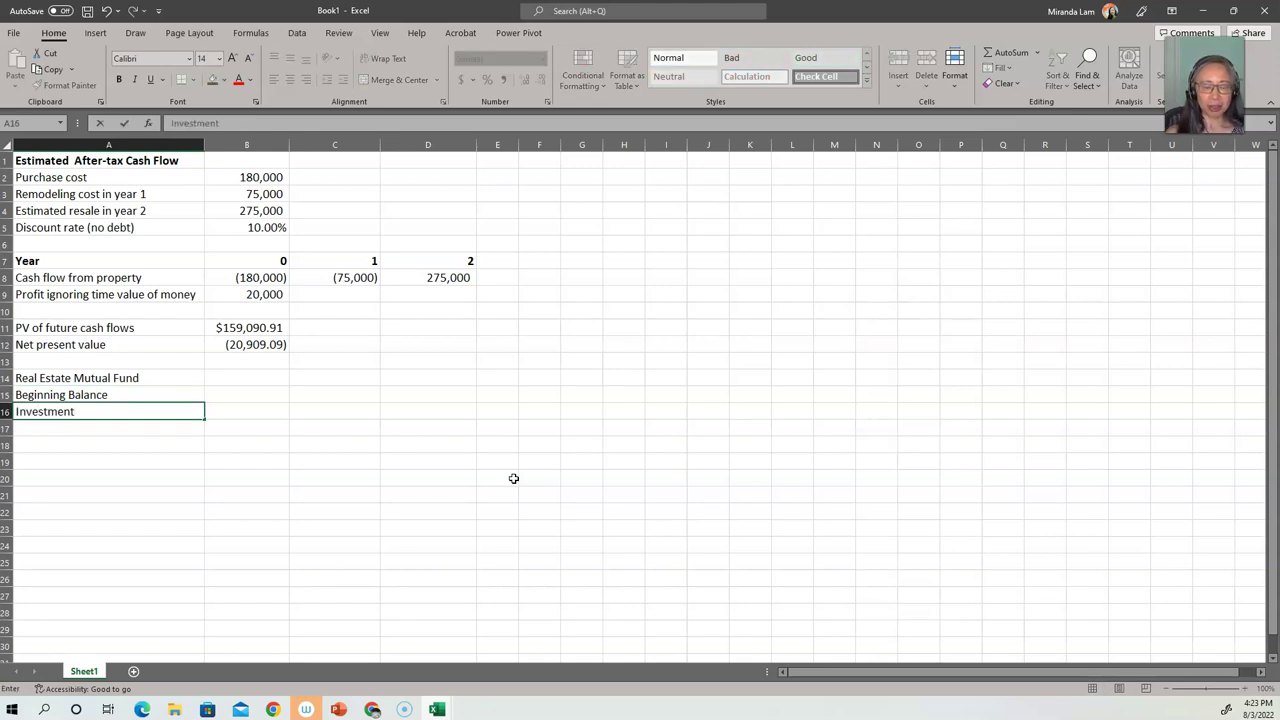
pyautogui.press('Return')
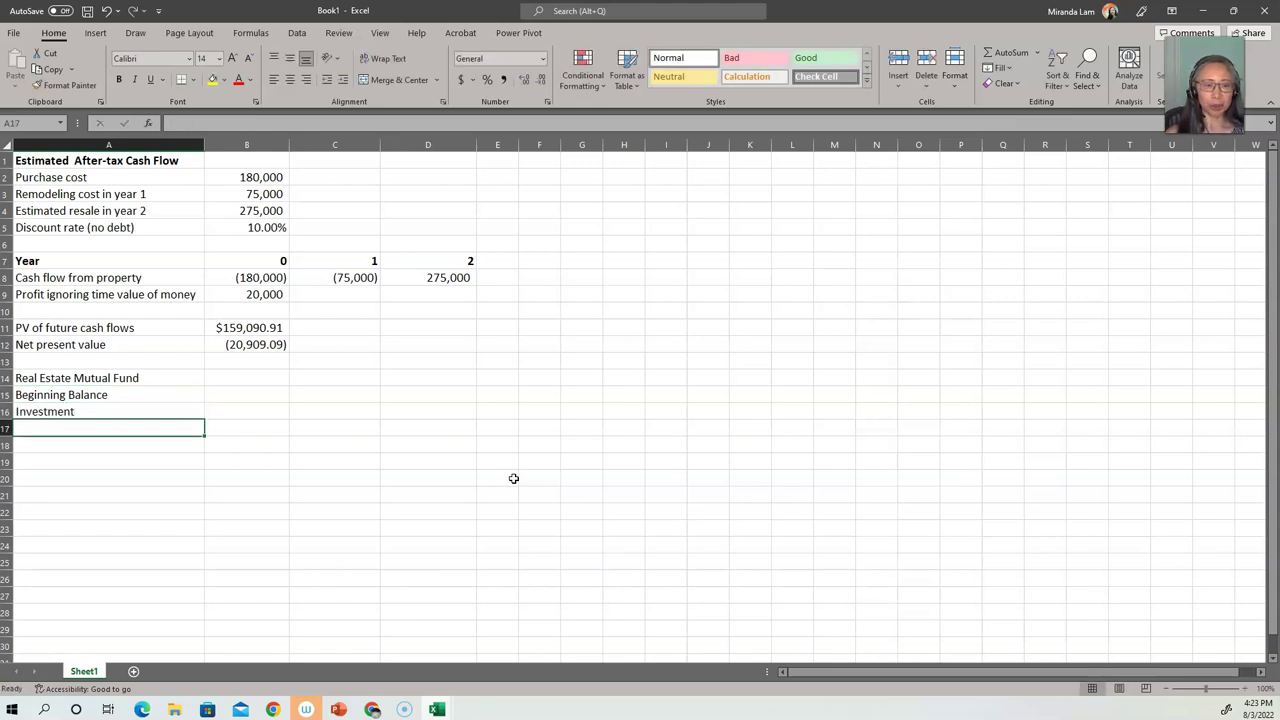
pyautogui.write('Return')
pyautogui.press('Return')
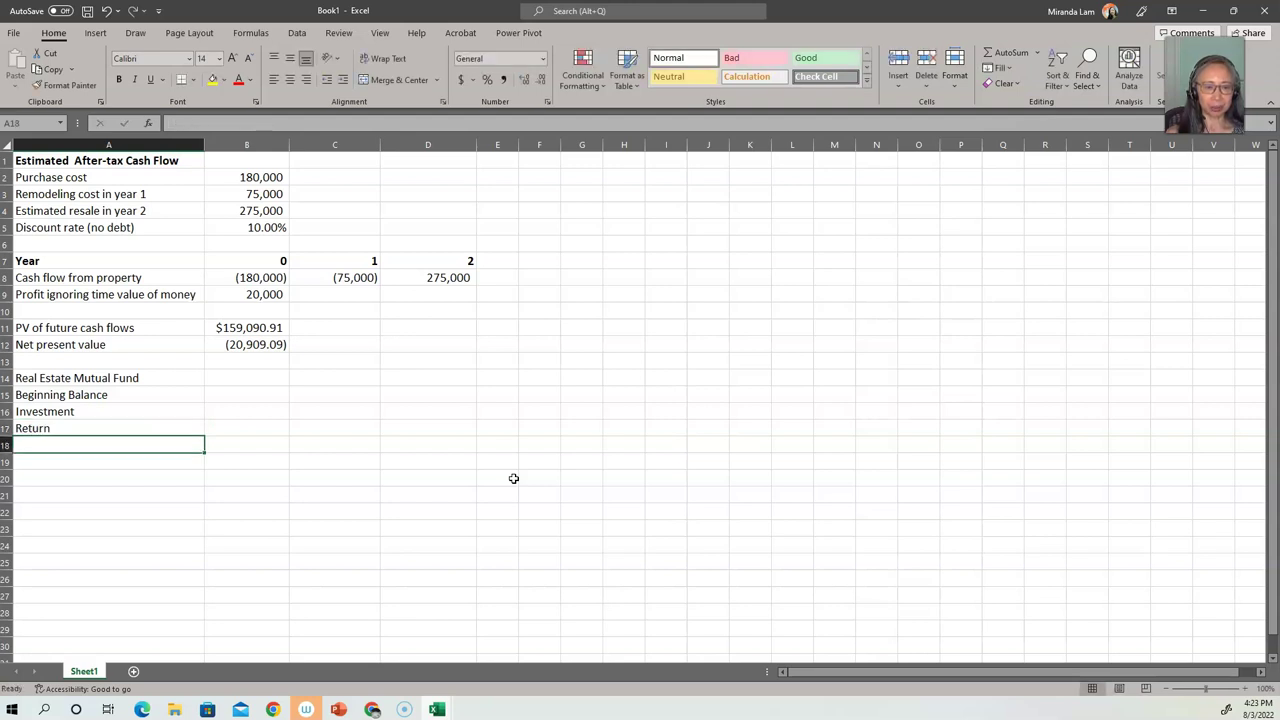
pyautogui.write('Ending')
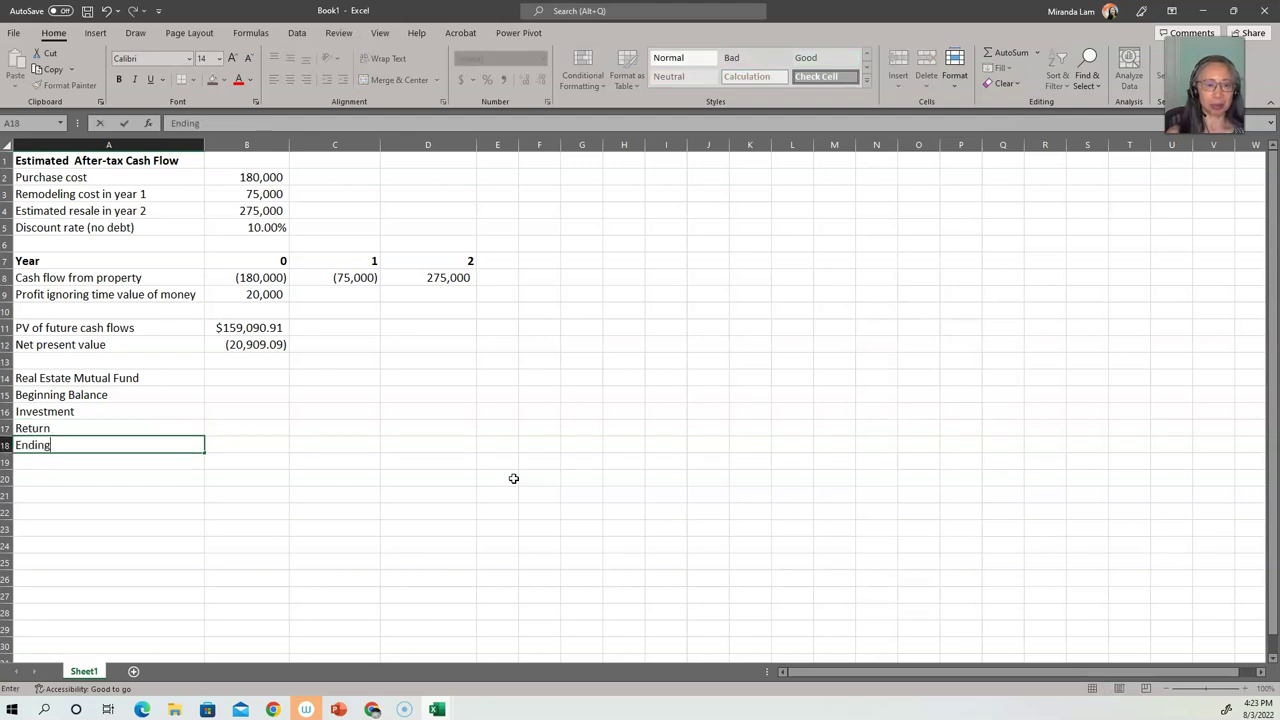
pyautogui.write(' Bl')
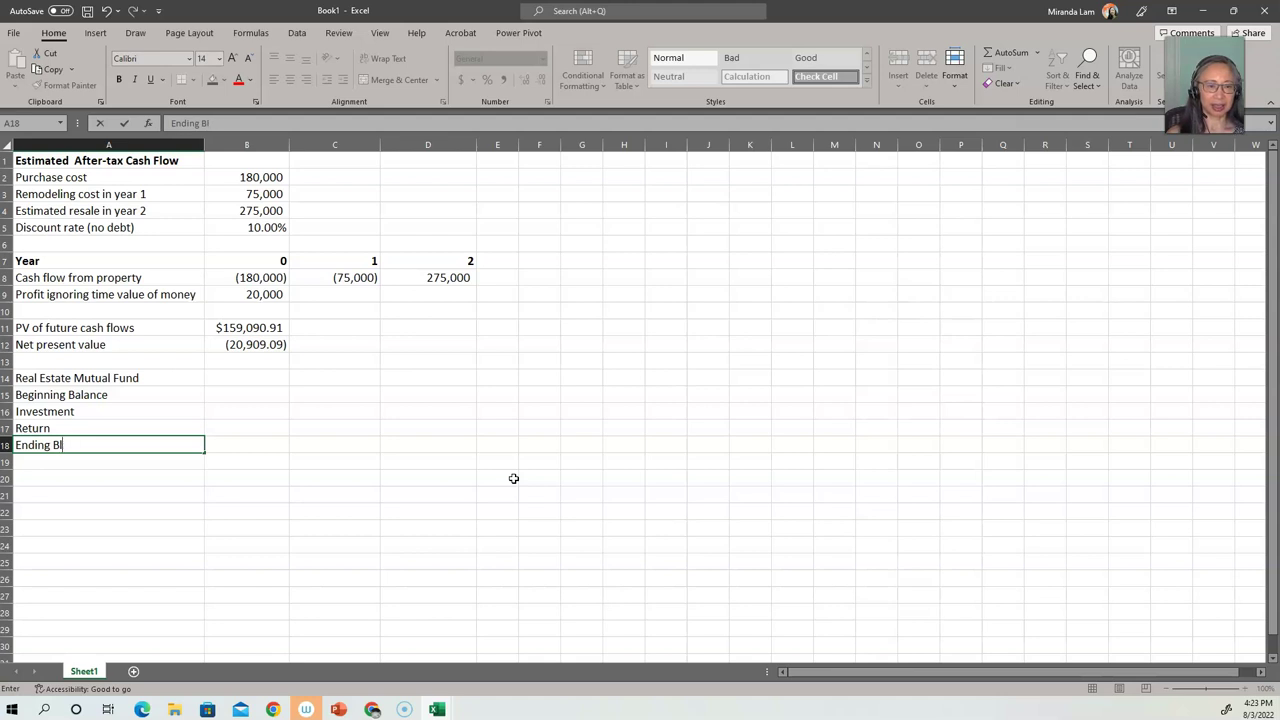
pyautogui.write('aance')
# - Enter the year numbers 0 and 1 in B14 and C14 of the mutual fund heading row
pyautogui.press('Up')
pyautogui.press('Up')
pyautogui.press('Up')
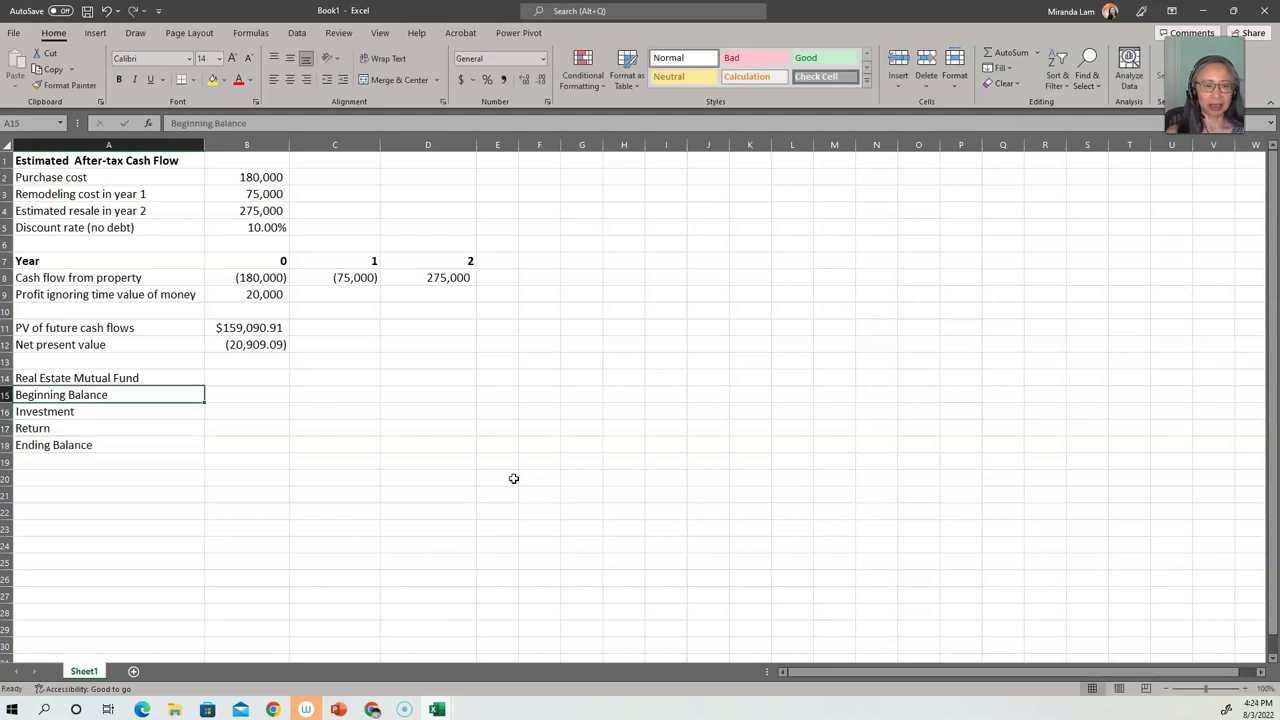
pyautogui.press('Up')
pyautogui.press('Right')
pyautogui.write('0')
pyautogui.press('Right')
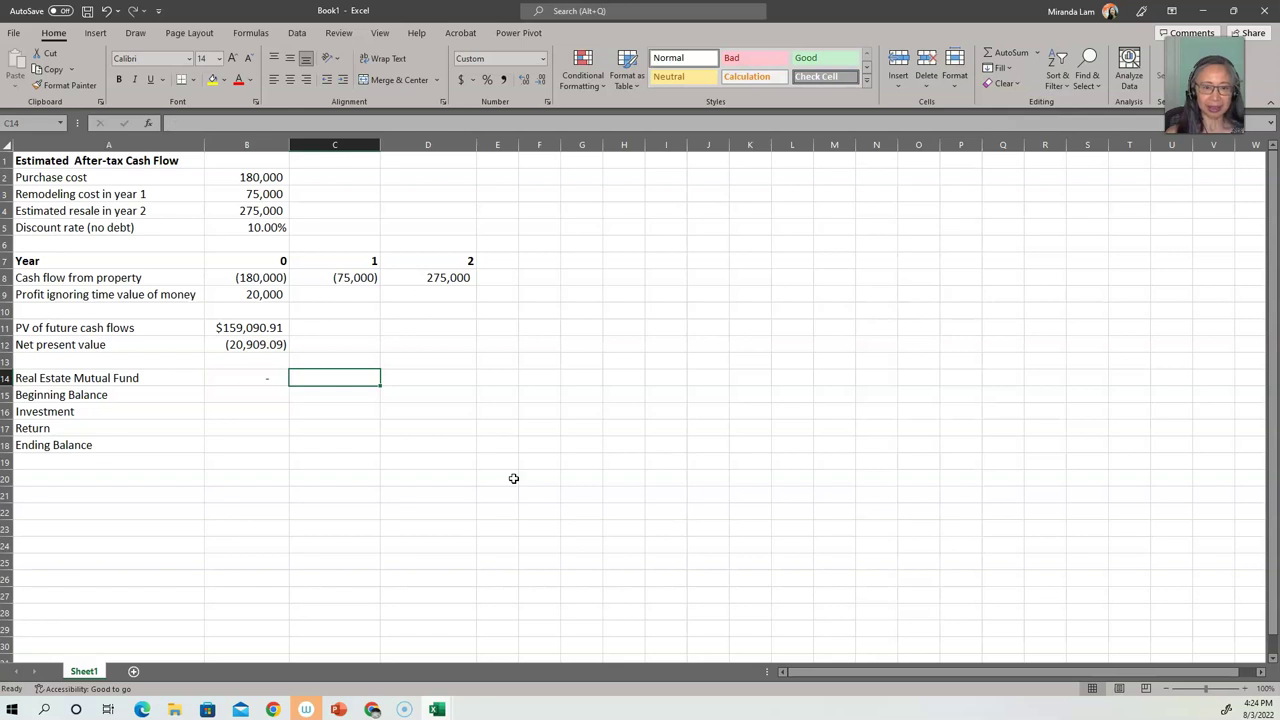
pyautogui.write('1')
pyautogui.press('Right')
# - Copy the formatted year headings 0, 1 and 2 from B7:D7 into B14:D14 of the mutual fund heading row
pyautogui.press('Up')
pyautogui.press('Up')
pyautogui.press('Up')
pyautogui.press('Up')
pyautogui.press('Up')
pyautogui.press('Up')
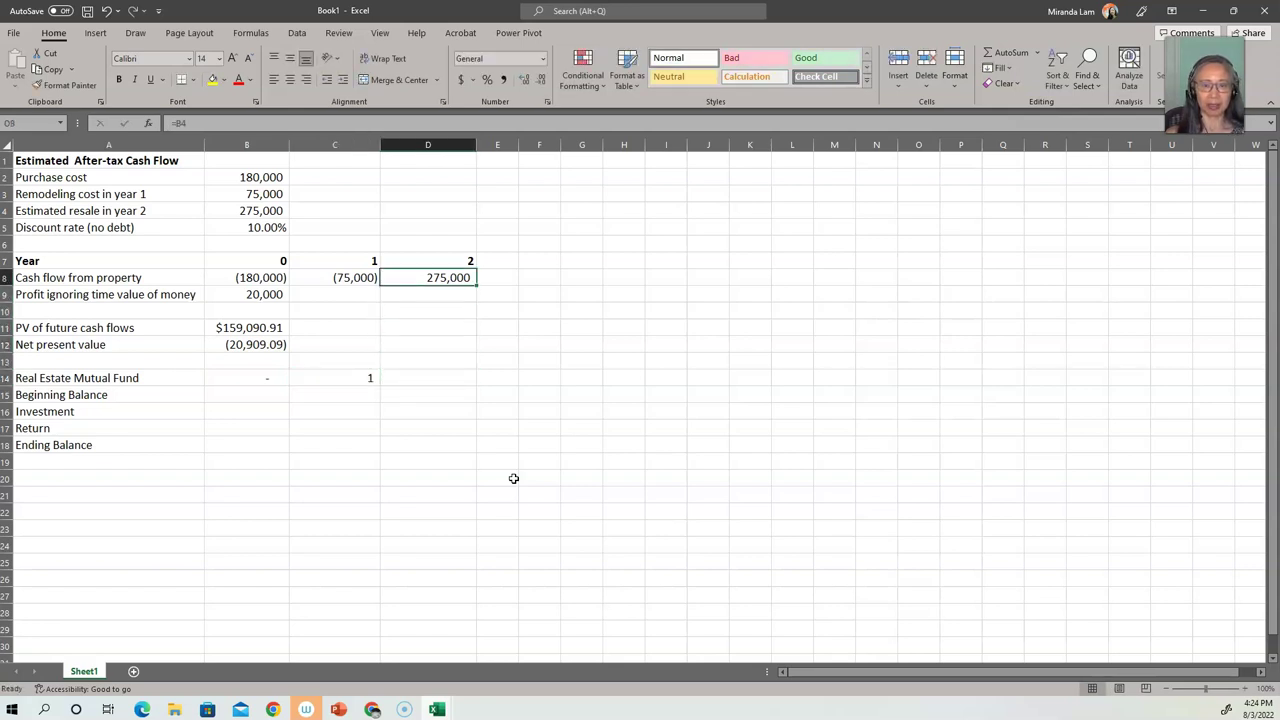
pyautogui.press('Up')
pyautogui.press('Left')
pyautogui.press('Left')
pyautogui.hotkey('shift', 'Right')
pyautogui.hotkey('shift', 'Right')
pyautogui.hotkey('ctrl', 'c')
pyautogui.press('Down')
pyautogui.press('Down')
pyautogui.press('Down')
pyautogui.press('Down')
pyautogui.press('Down')
pyautogui.press('Down')
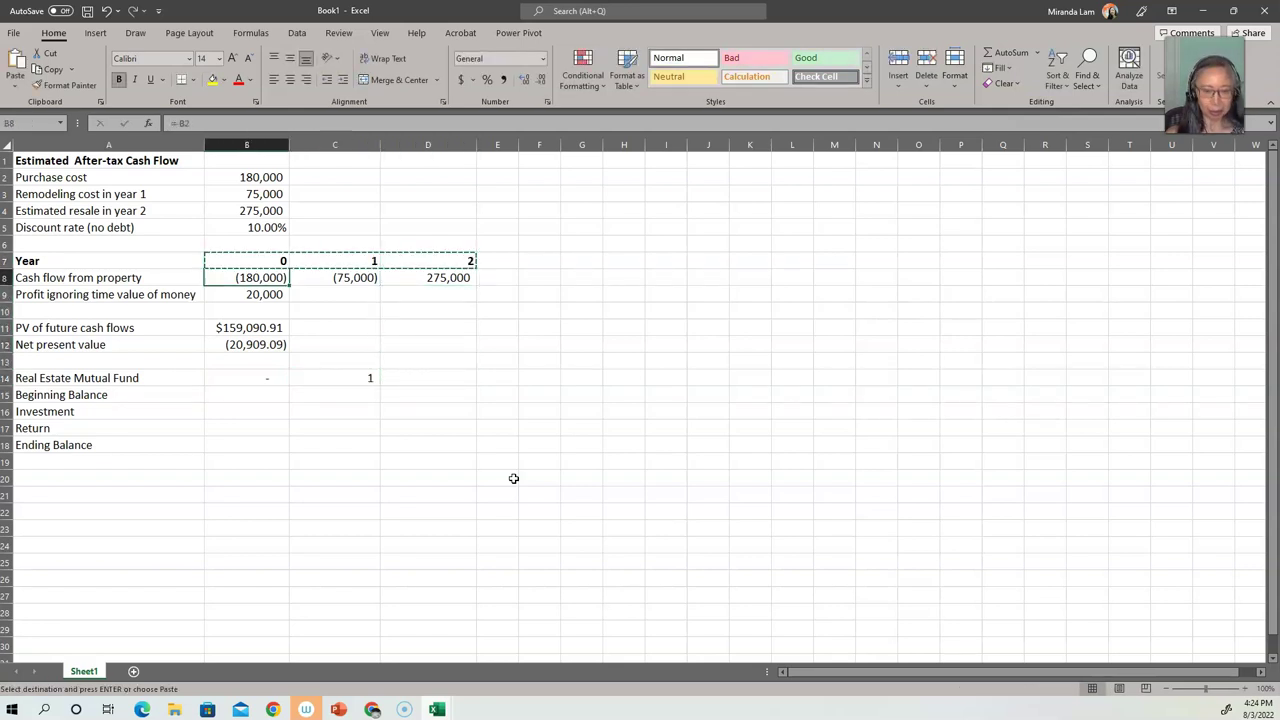
pyautogui.hotkey('ctrl', 'v')
# - Link the year 0 mutual fund investment in B16 to the purchase cost (=B2)
pyautogui.press('Down')
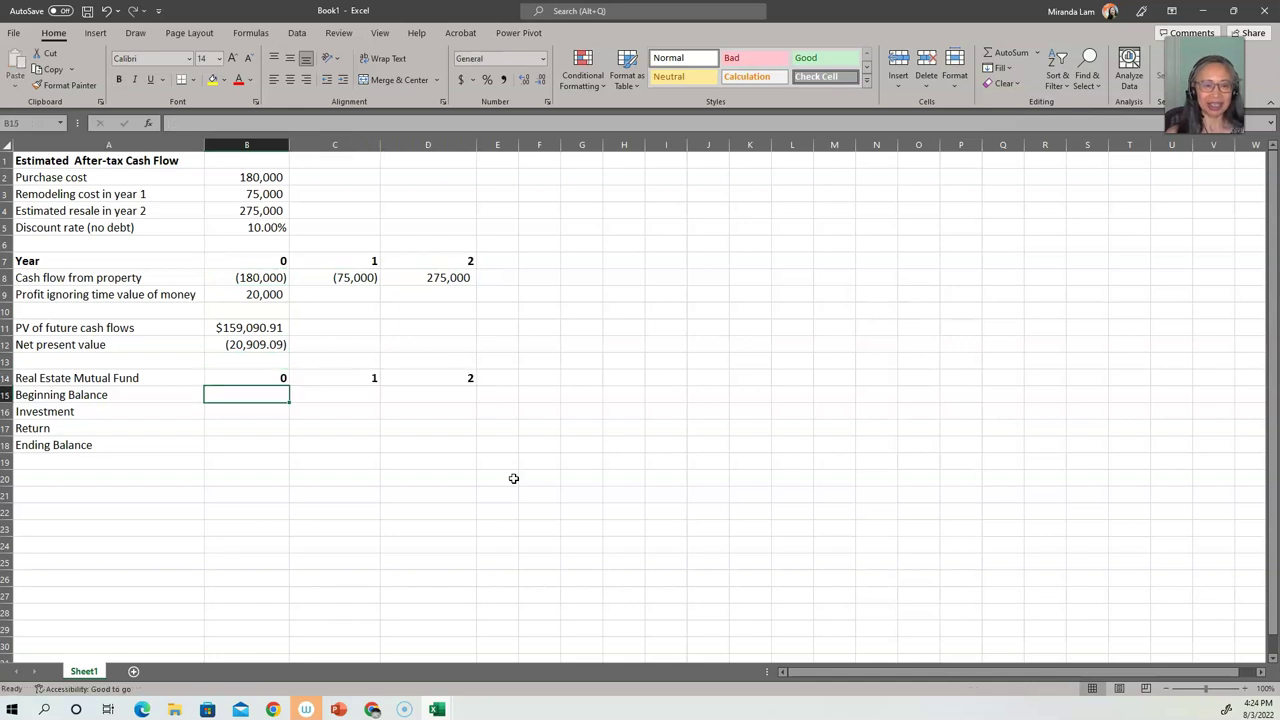
pyautogui.press('Down')
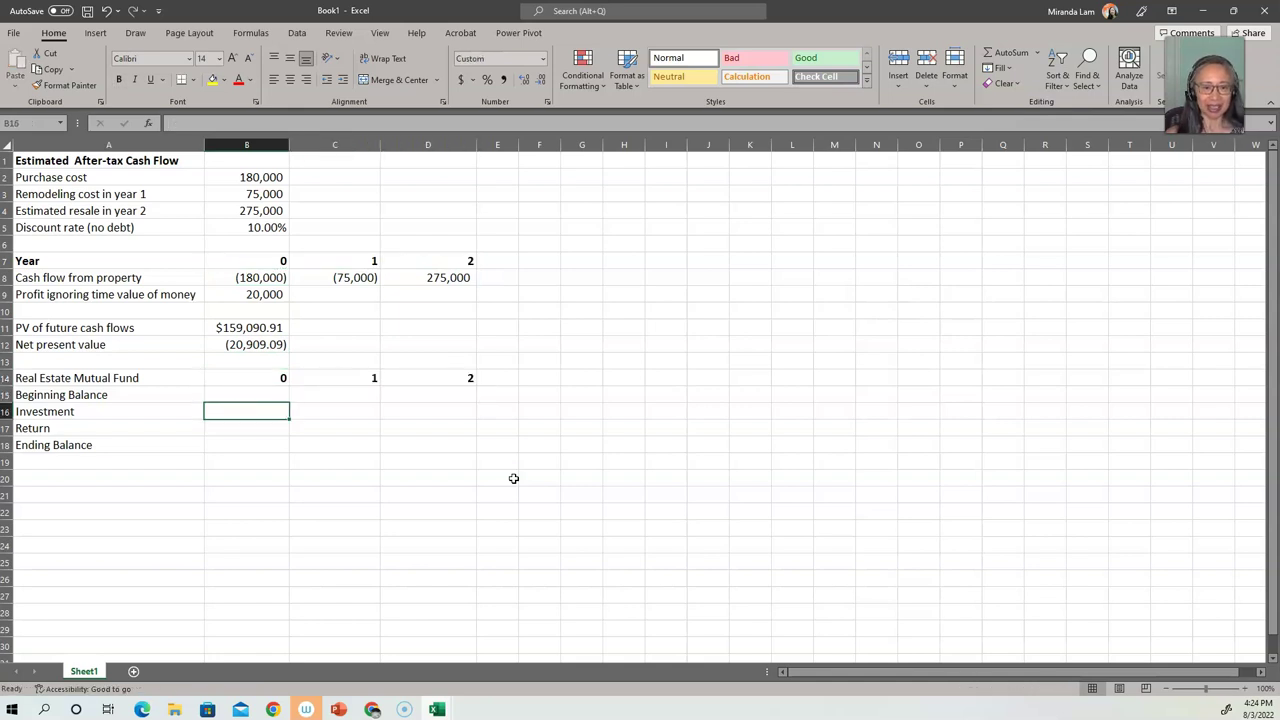
pyautogui.write('=')
pyautogui.press('Up')
pyautogui.press('Up')
pyautogui.press('Up')
pyautogui.press('Up')
pyautogui.press('Up')
pyautogui.press('Up')
pyautogui.press('Up')
pyautogui.press('Up')
pyautogui.press('Up')
pyautogui.press('Up')
pyautogui.press('Up')
pyautogui.press('Up')
pyautogui.press('Up')
pyautogui.press('Up')
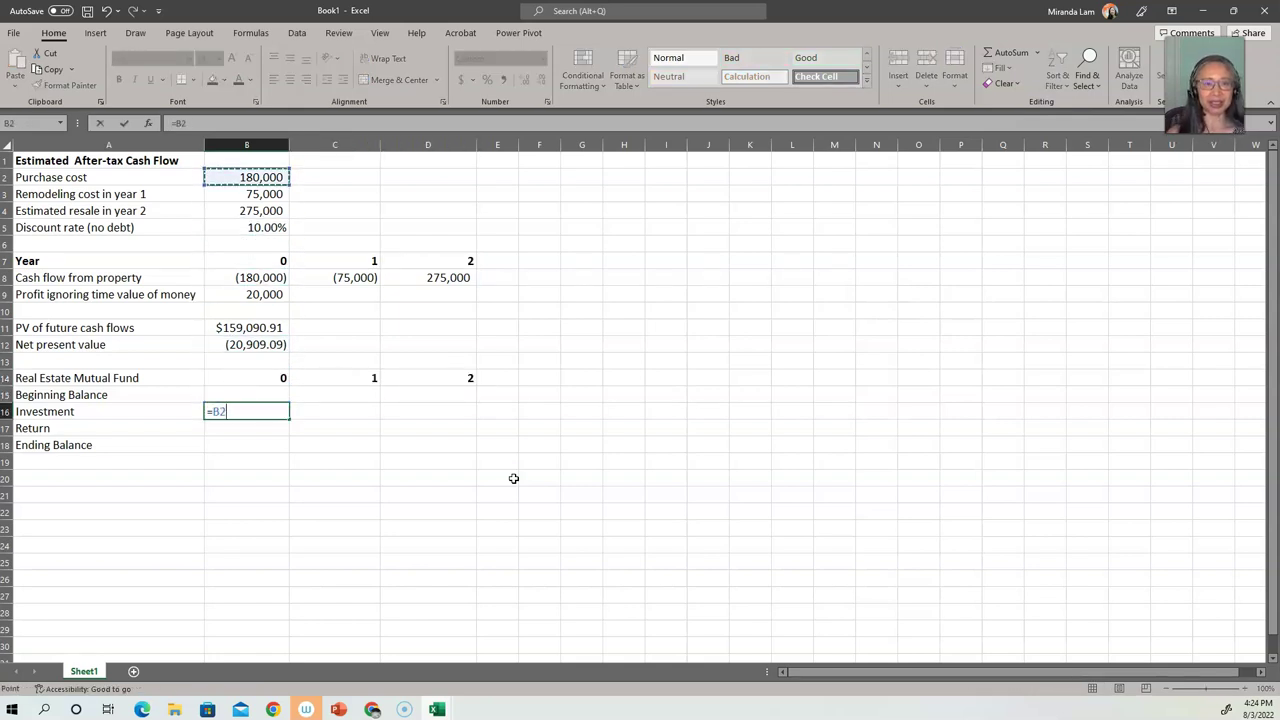
pyautogui.press('Return')
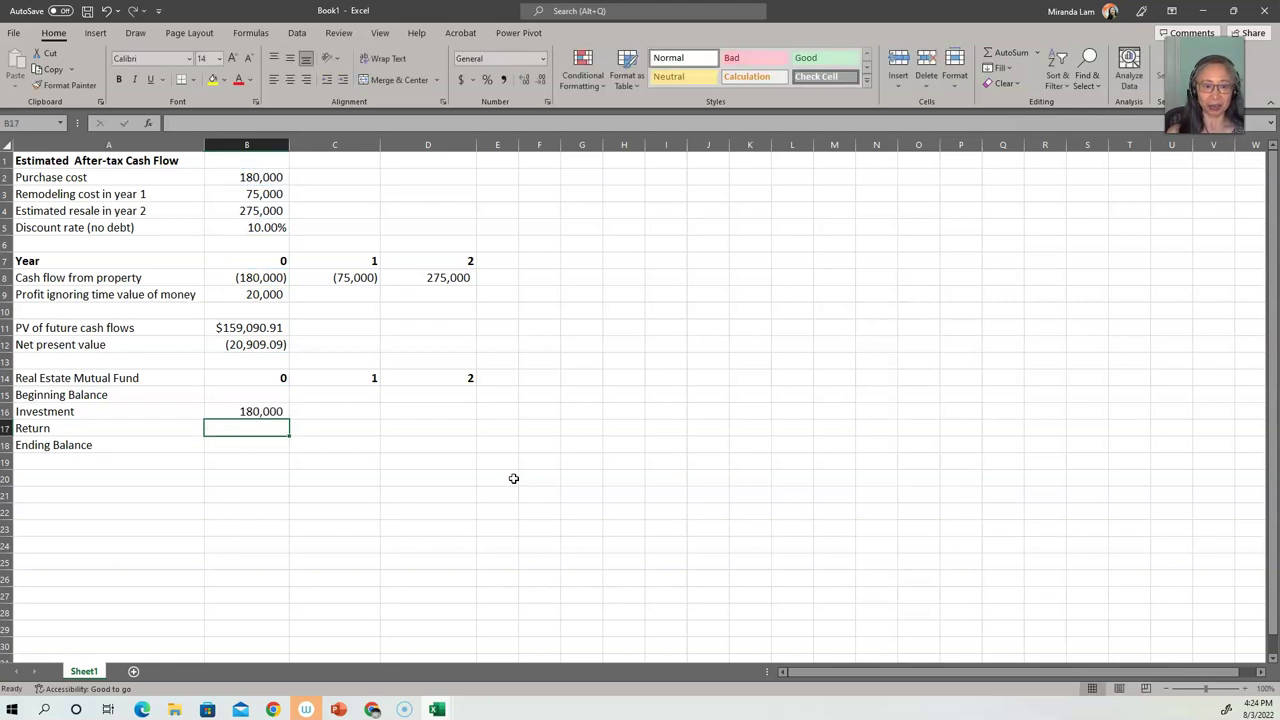
# - Calculate the year 0 ending balance in B18 by summing the beginning balance, investment and return (=SUM(B15:B17))
pyautogui.press('Up')
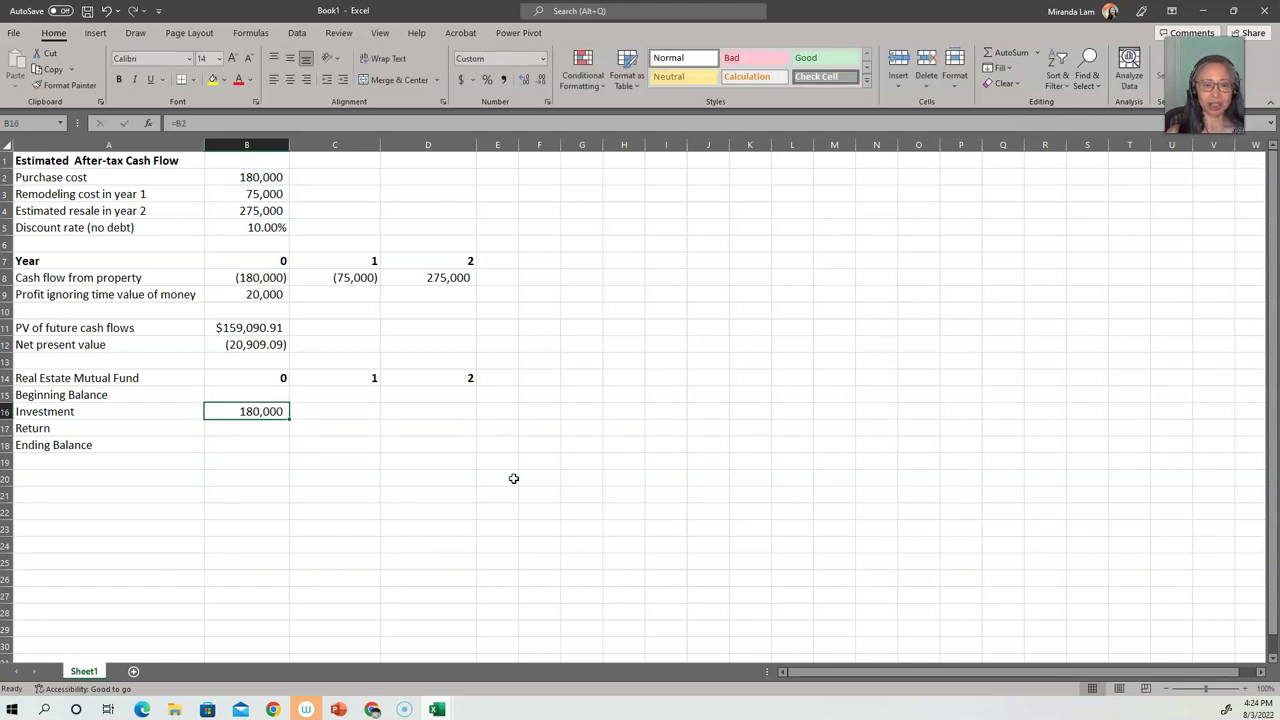
pyautogui.press('Down')
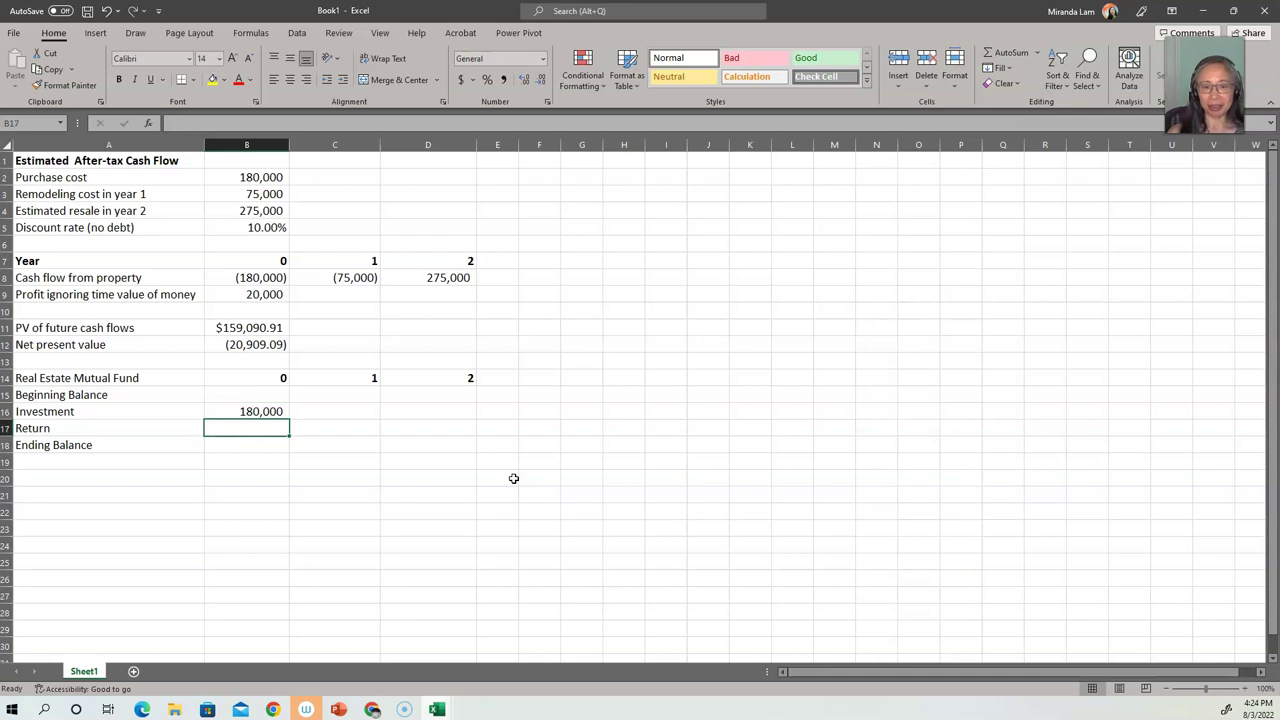
pyautogui.press('Down')
pyautogui.write('=')
pyautogui.write('suM9')
pyautogui.press('BackSpace')
pyautogui.write('(')
pyautogui.press('Up')
pyautogui.press('Up')
pyautogui.press('Up')
pyautogui.hotkey('shift', 'Down')
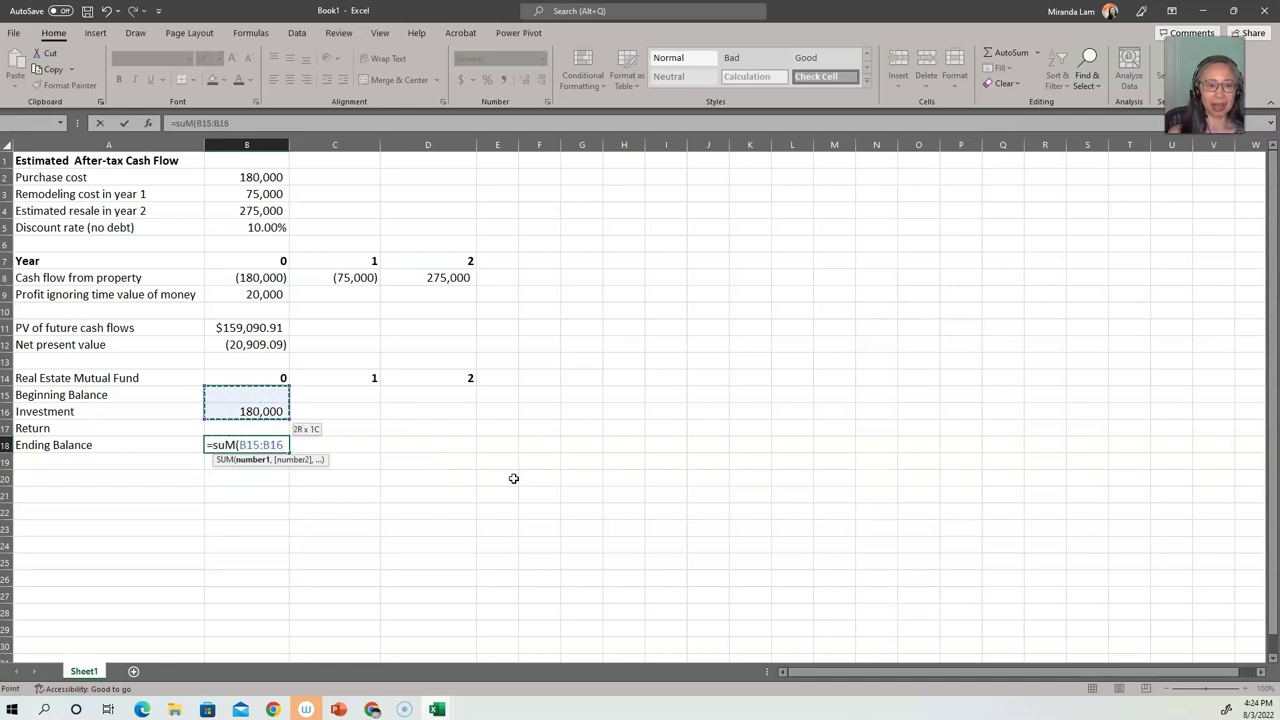
pyautogui.hotkey('shift', 'Down')
pyautogui.write(')')
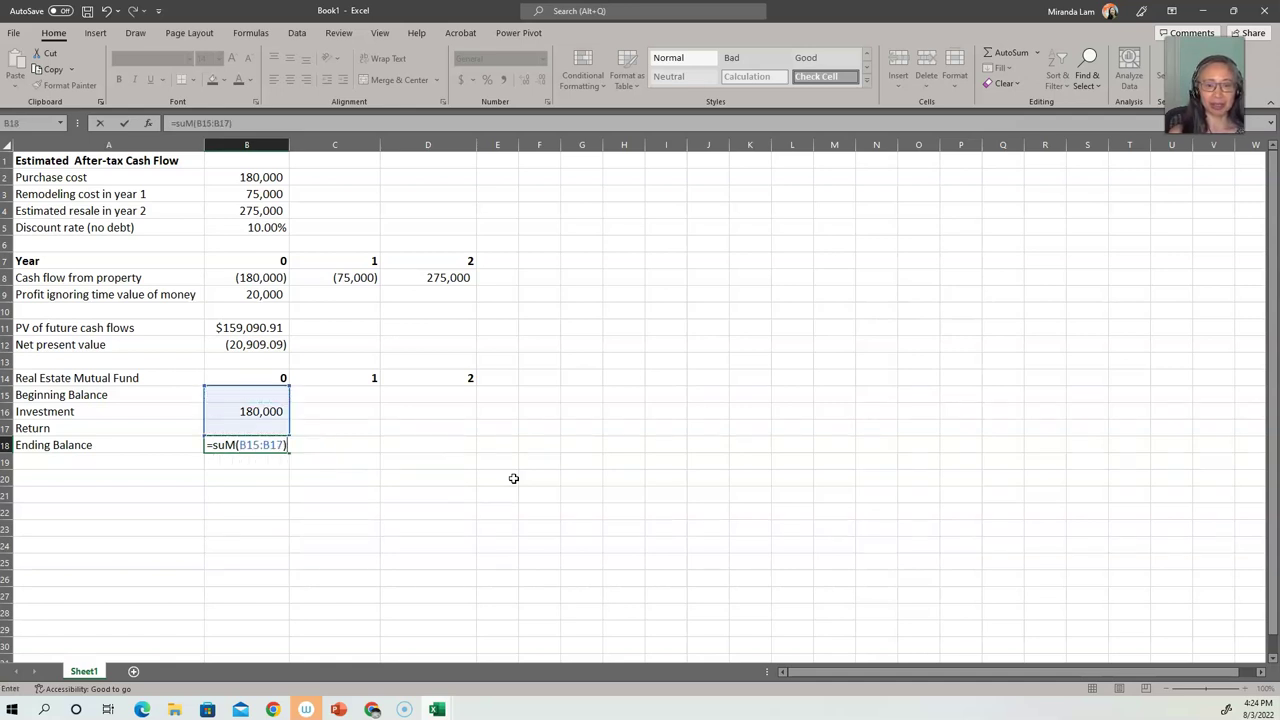
pyautogui.press('Return')
pyautogui.press('Up')
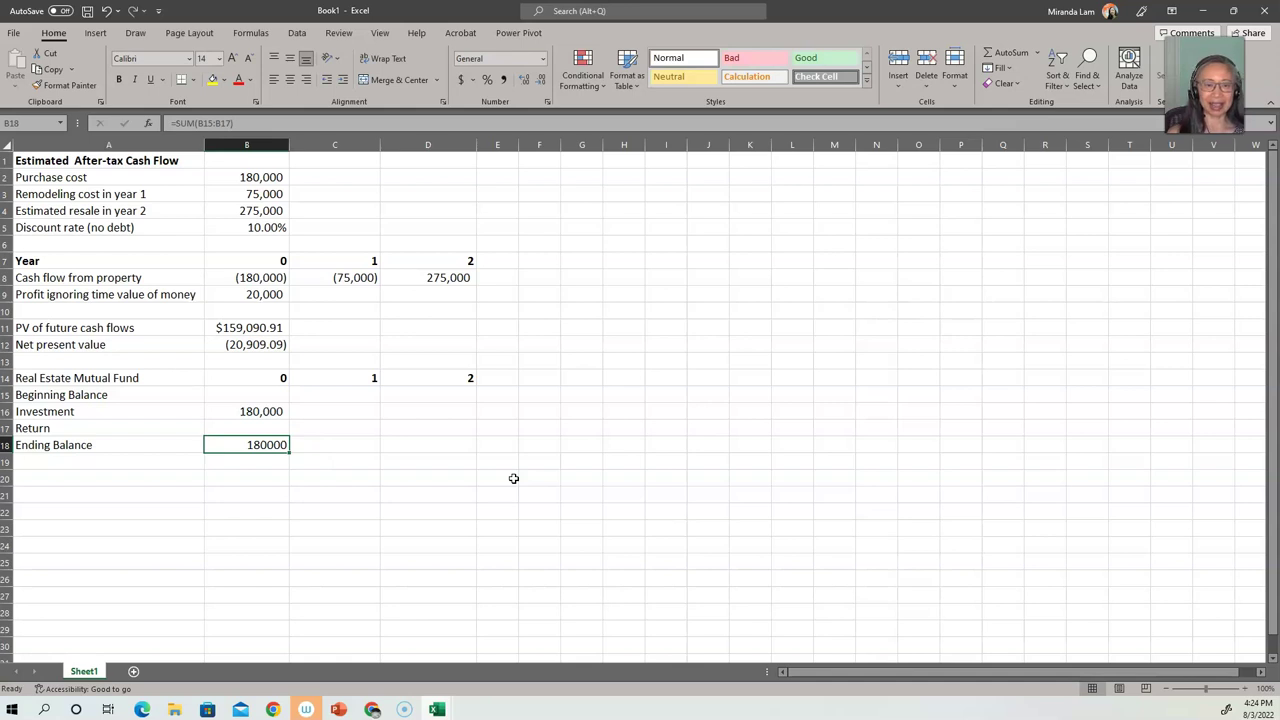
# - Apply the number format of the year 0 investment in B16 to the range B16:D18 with Format Painter
pyautogui.click(267, 413)
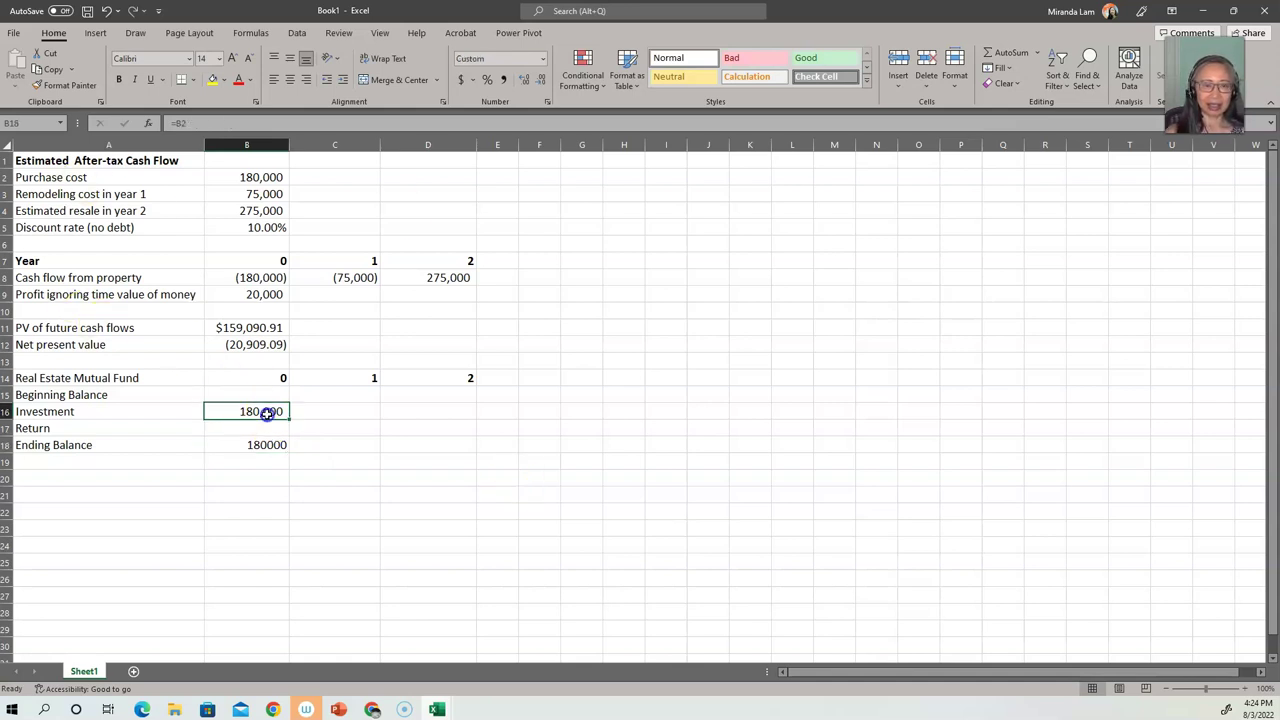
pyautogui.click(82, 85)
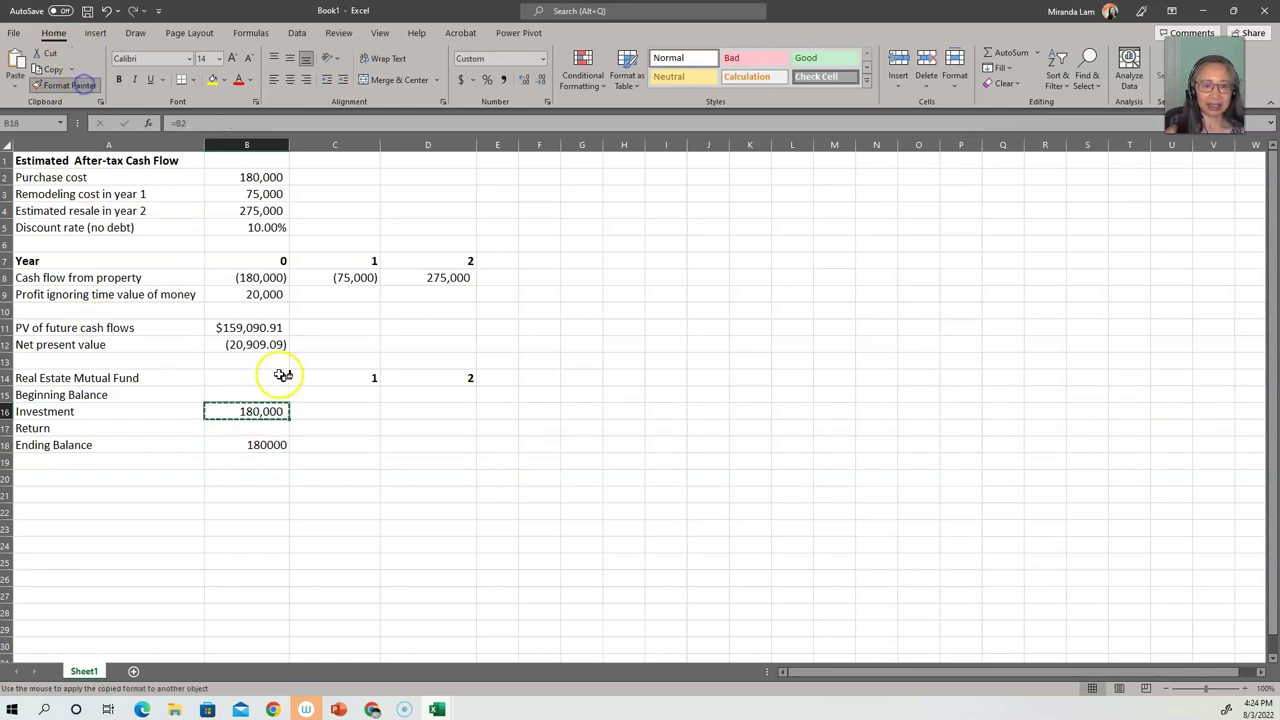
pyautogui.moveTo(257, 410)
pyautogui.mouseDown()
pyautogui.moveTo(371, 400)
pyautogui.moveTo(433, 440)
pyautogui.mouseUp()
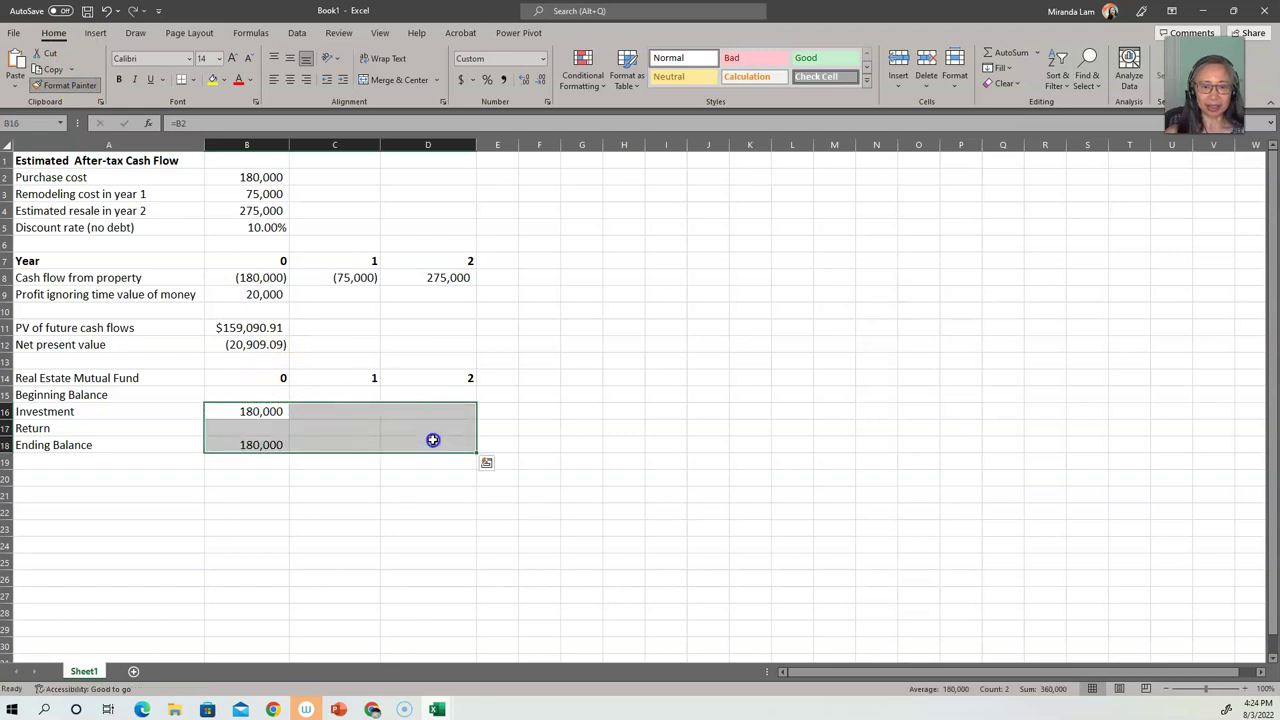
# - Link the year 1 beginning balance in C15 to the year 0 ending balance (=B18) and the investment in C16 to the remodeling cost (=B3)
pyautogui.click(343, 393)
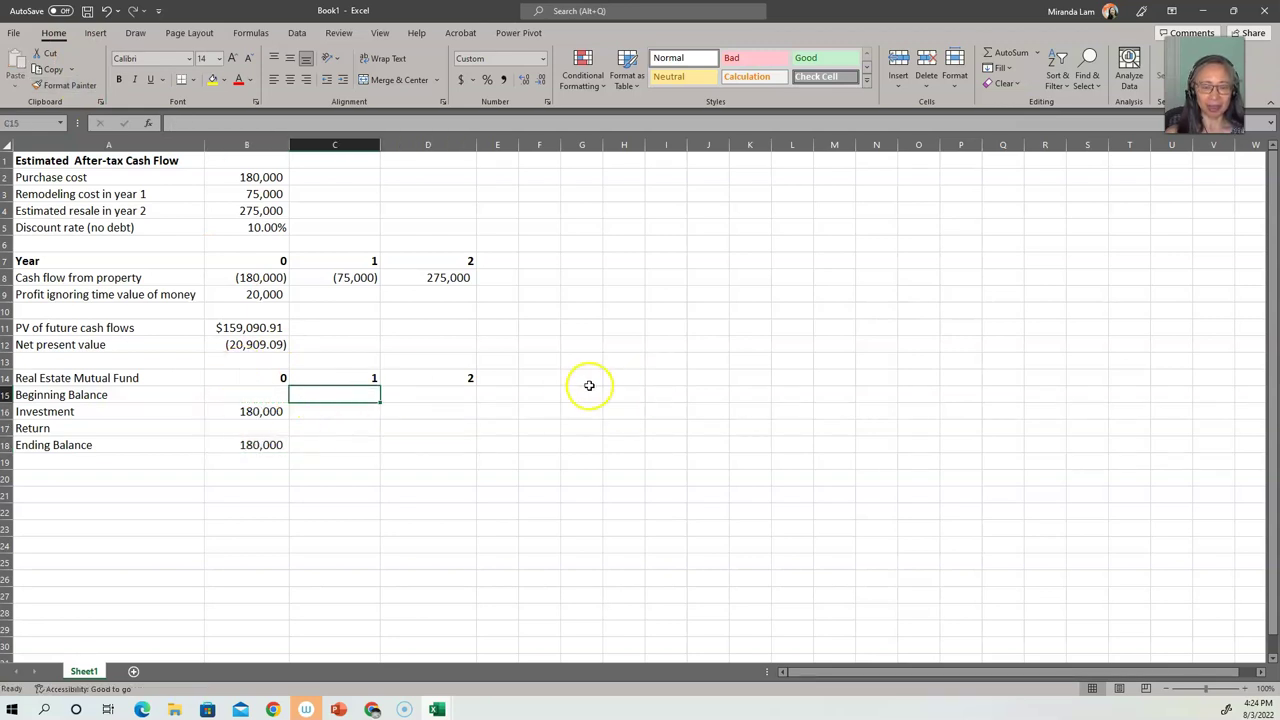
pyautogui.write('=')
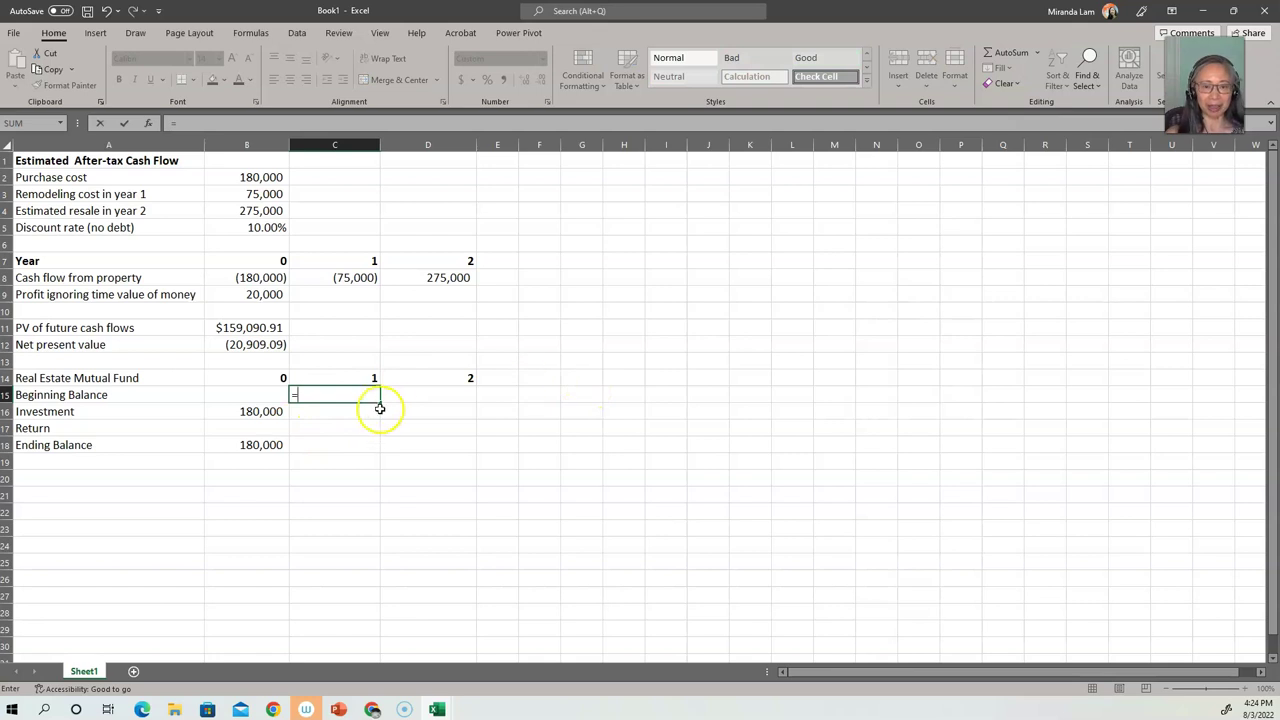
pyautogui.click(249, 447)
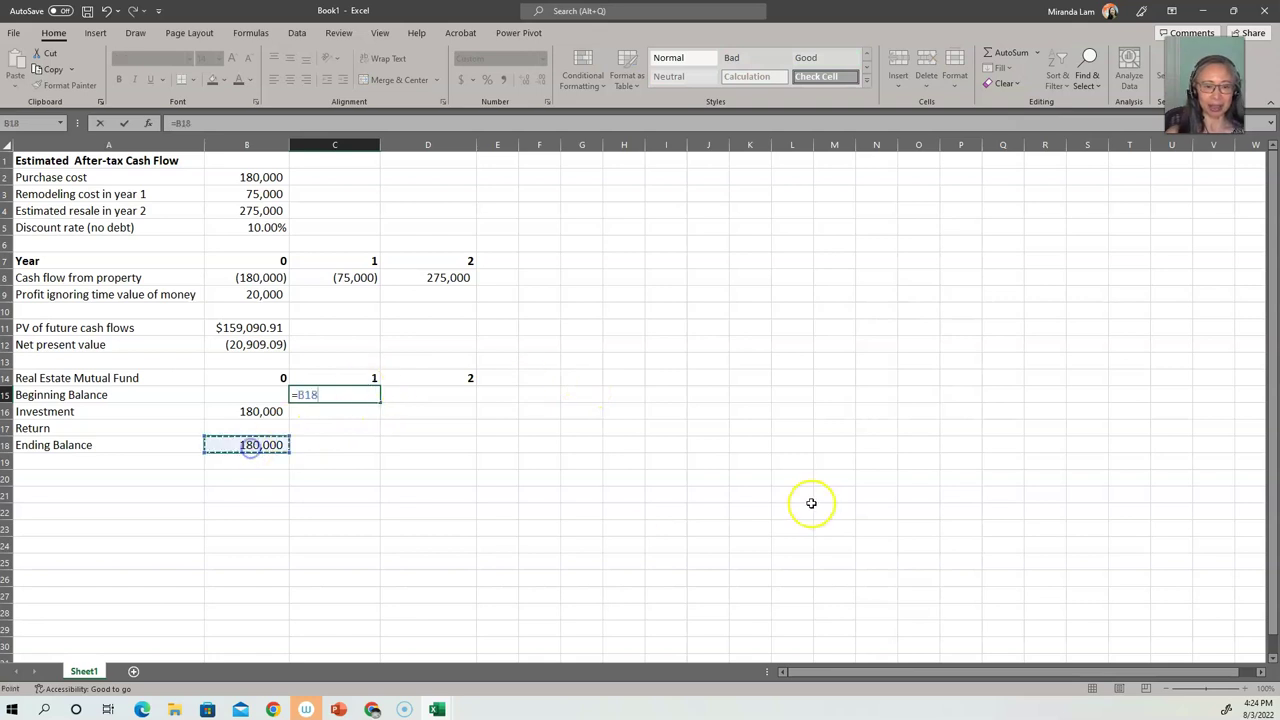
pyautogui.press('Return')
pyautogui.write('=')
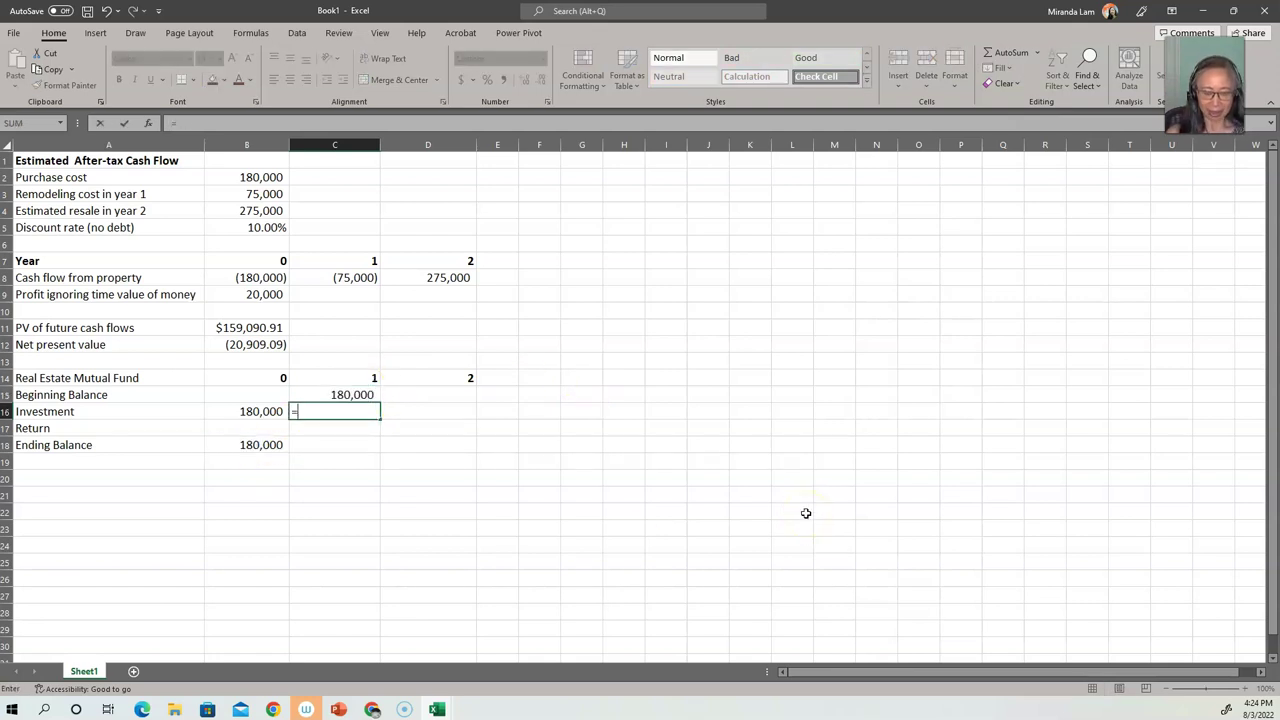
pyautogui.click(254, 194)
pyautogui.press('Return')
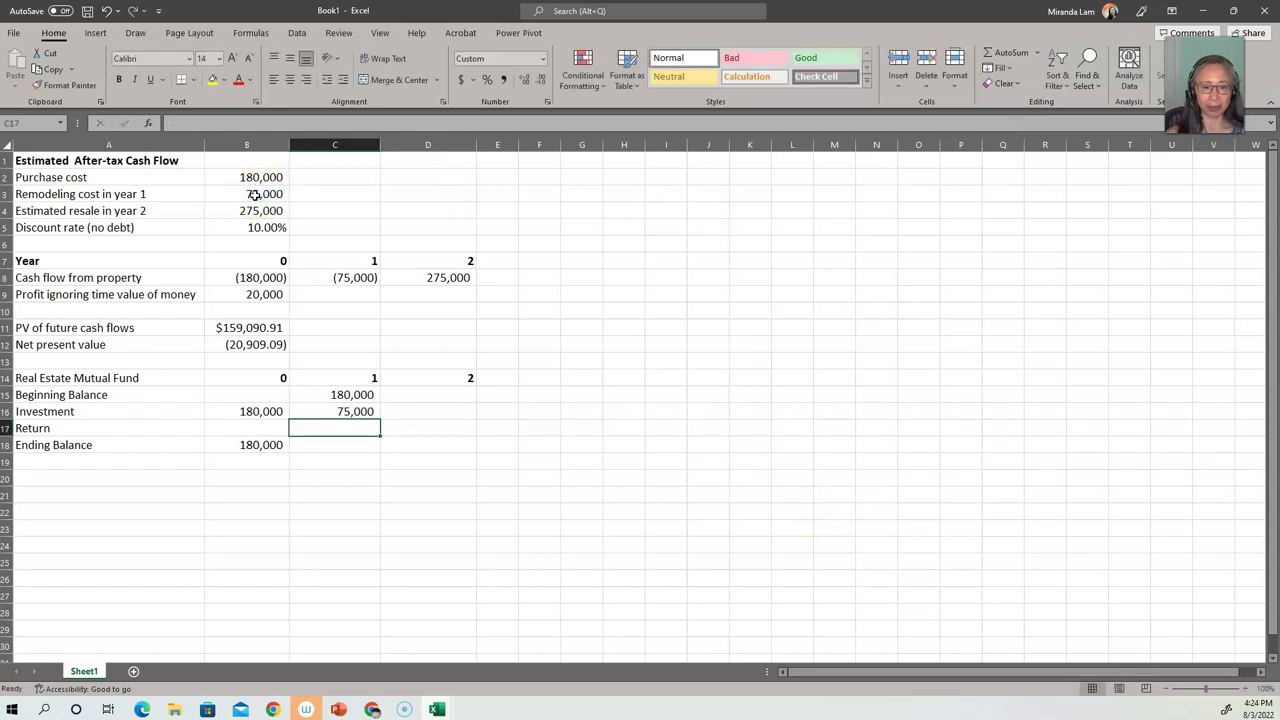
# - Calculate the year 1 return in C17 as the year 0 ending balance times the discount rate (=B18*B5)
pyautogui.write('=')
pyautogui.press('Left')
pyautogui.press('Down')
pyautogui.write('*')
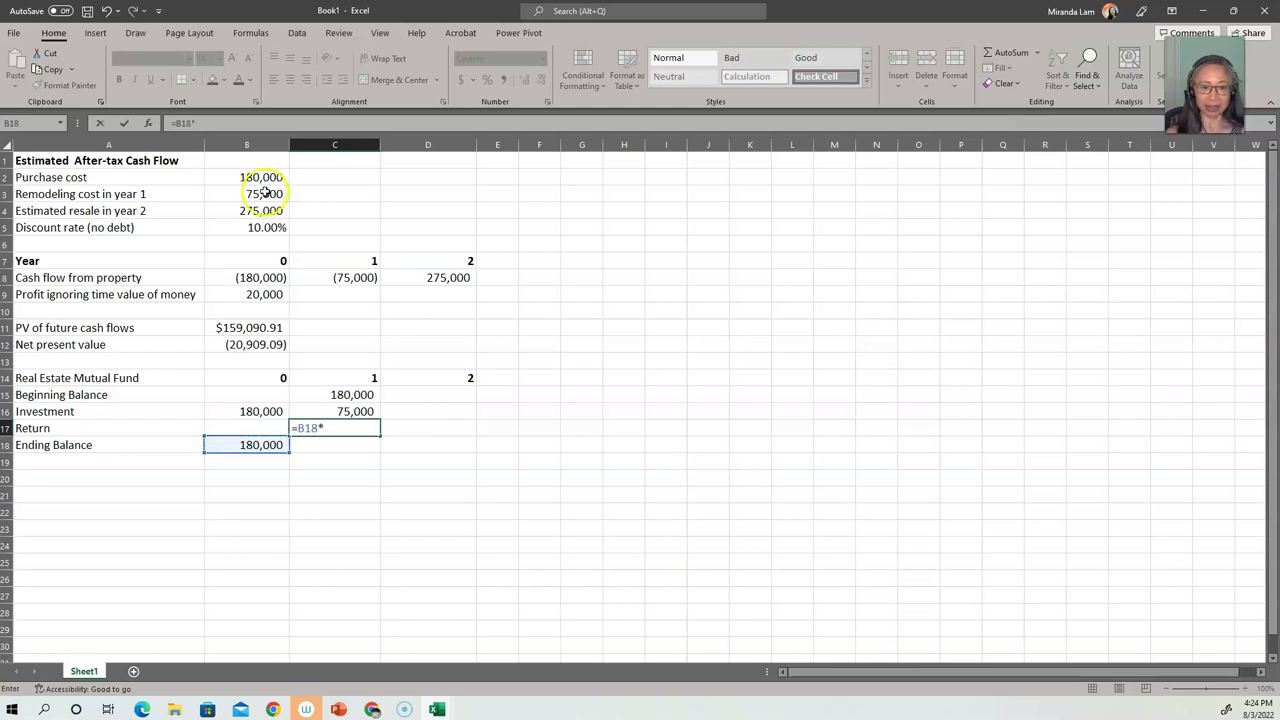
pyautogui.click(245, 226)
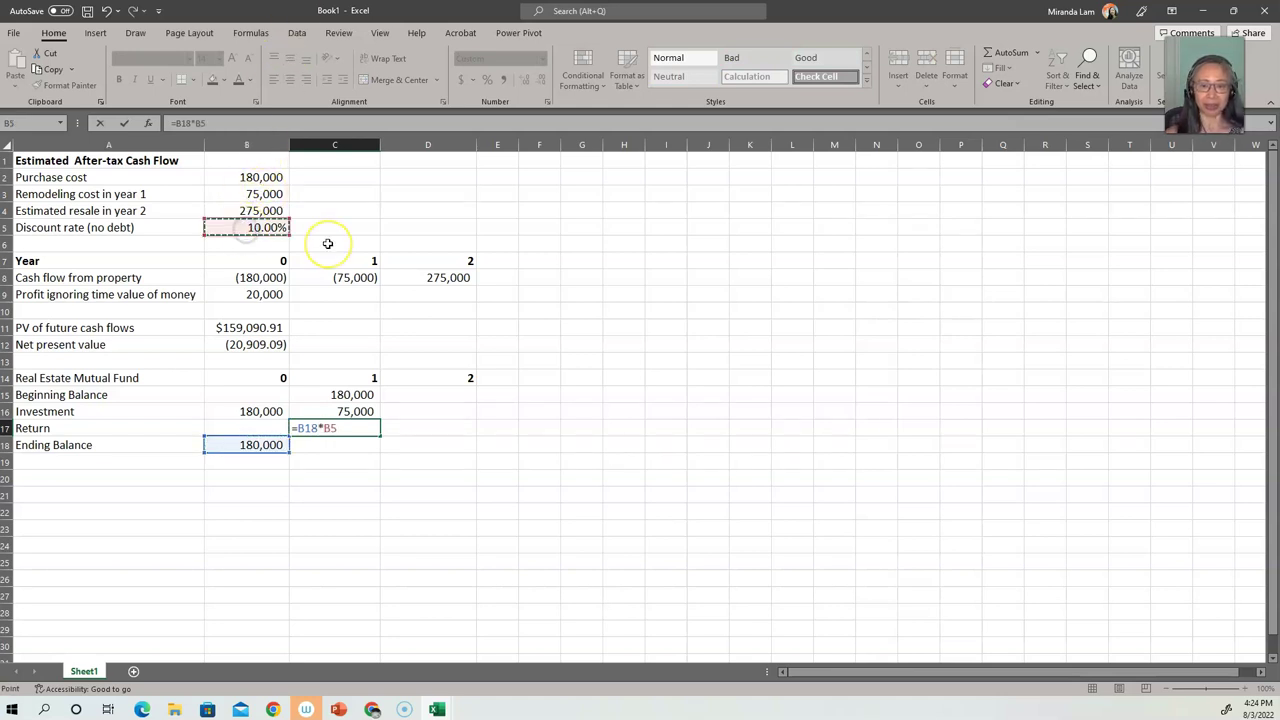
pyautogui.press('Return')
# - Copy the ending balance formula from B18 to C18 for year 1
pyautogui.press('Left')
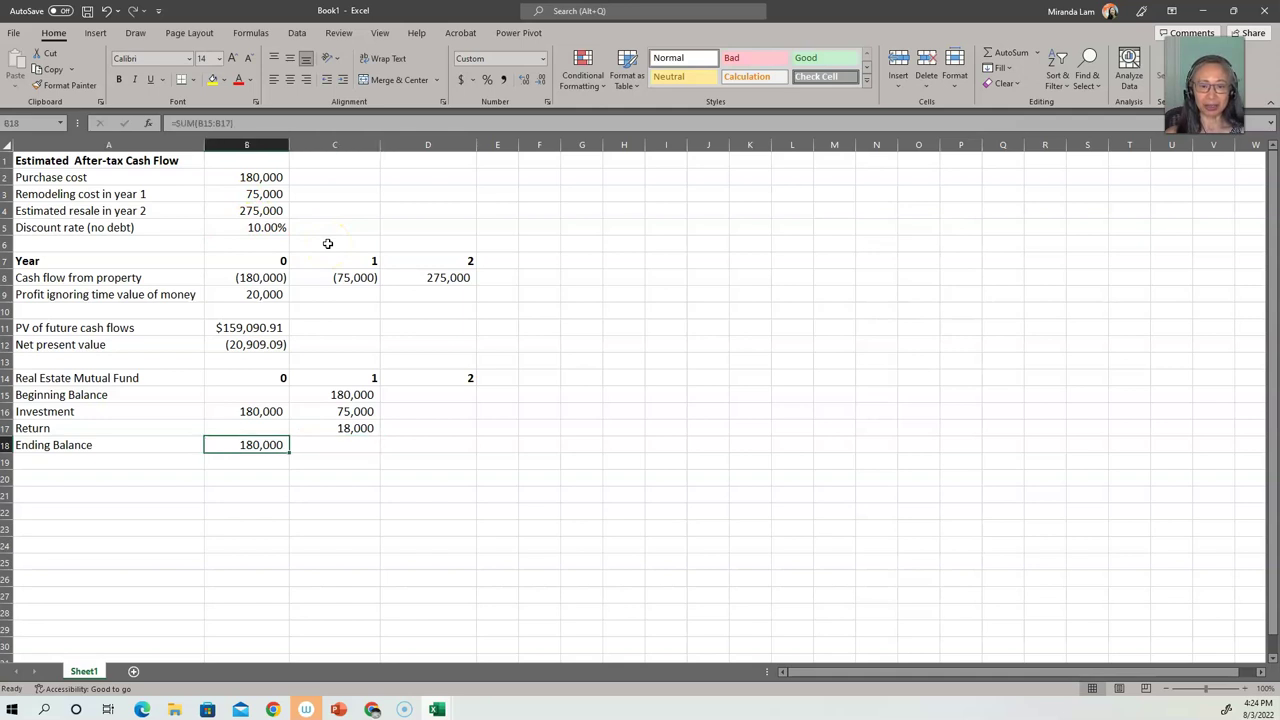
pyautogui.hotkey('ctrl', 'c')
pyautogui.press('Right')
pyautogui.press('Return')
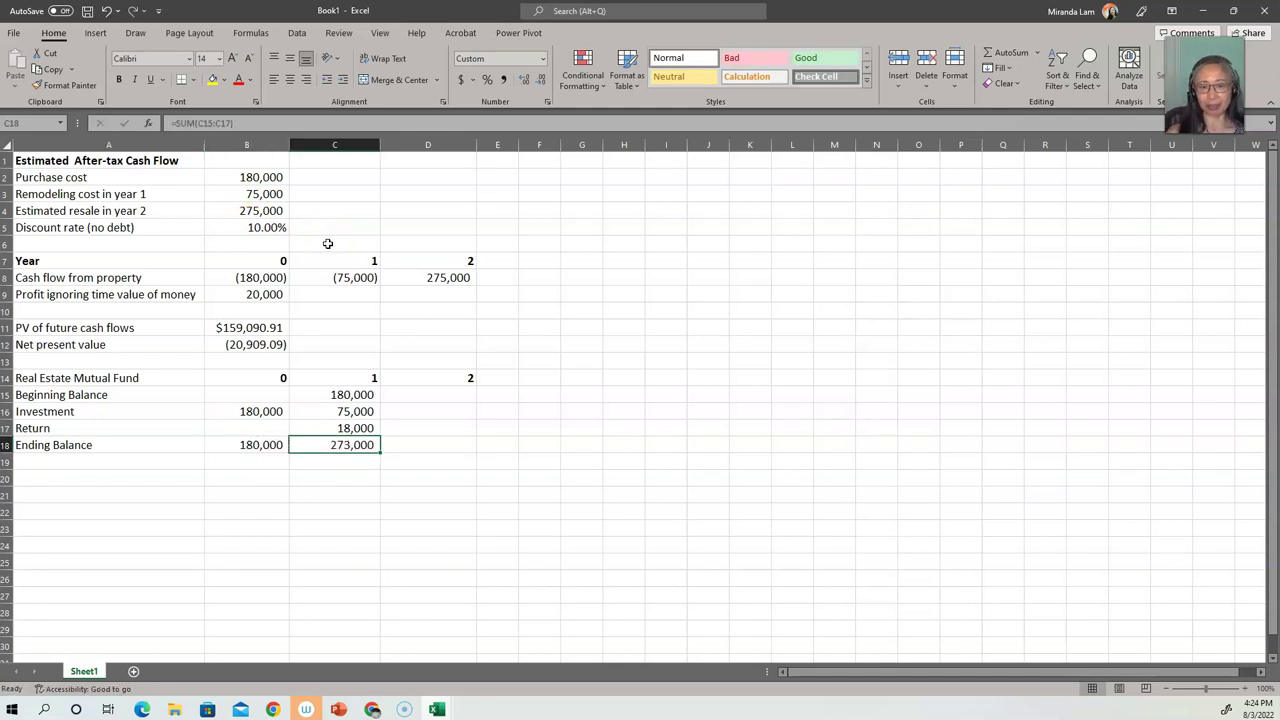
pyautogui.press('Up')
pyautogui.press('Up')
pyautogui.press('Up')
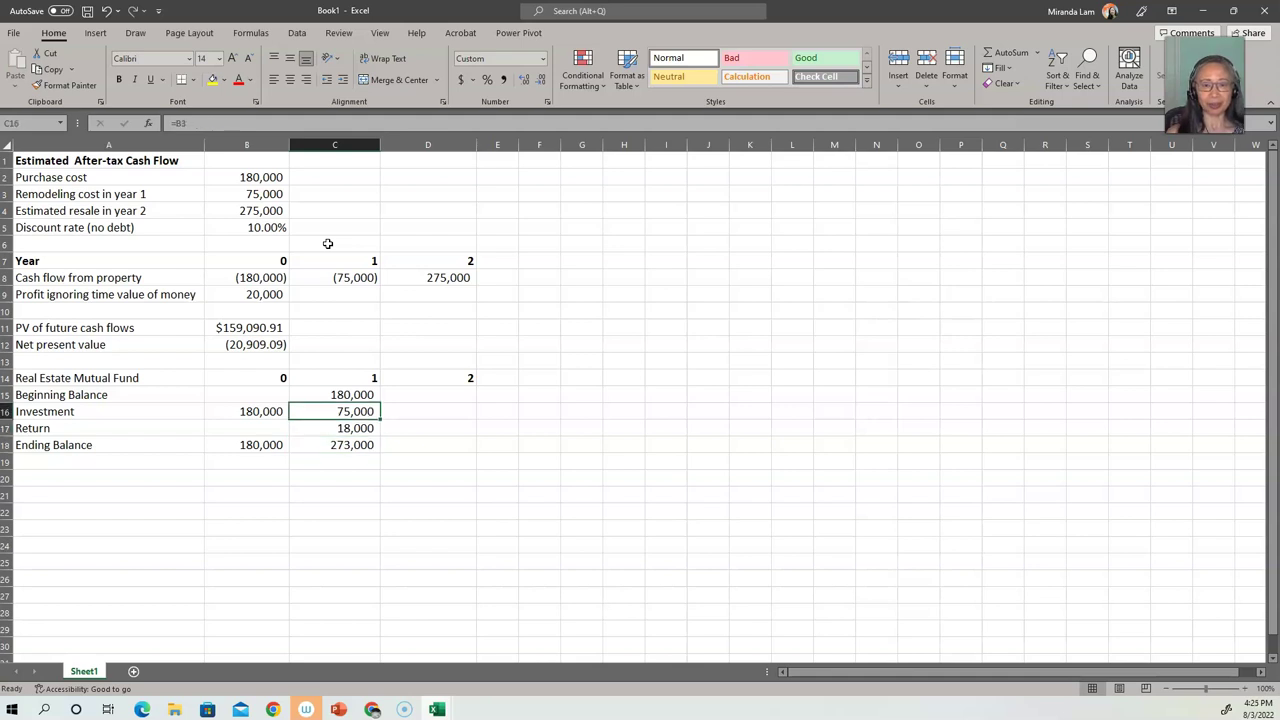
# - Copy the year 1 mutual fund formulas in C15:C18 to D15:D18 for year 2 and clear the investment in D16
pyautogui.hotkey('shift', 'Down')
pyautogui.hotkey('shift', 'Down')
pyautogui.hotkey('shift', 'Down')
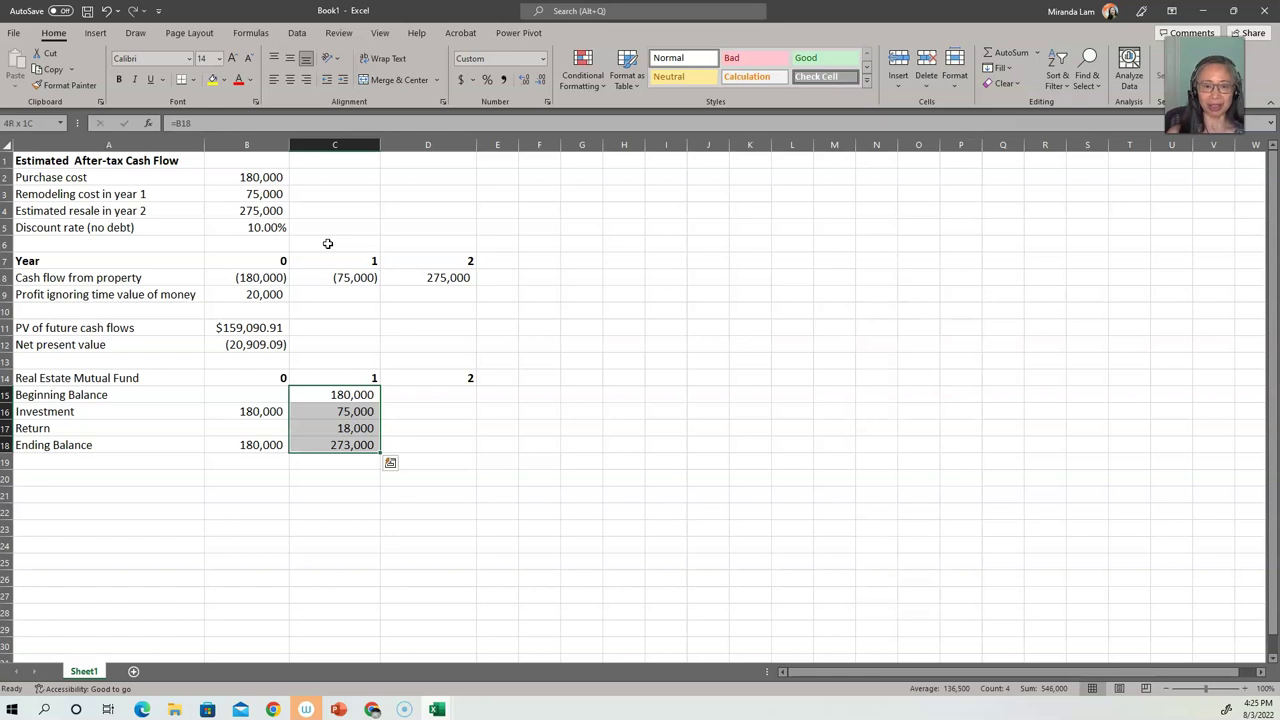
pyautogui.hotkey('ctrl', 'c')
pyautogui.press('Right')
pyautogui.press('Return')
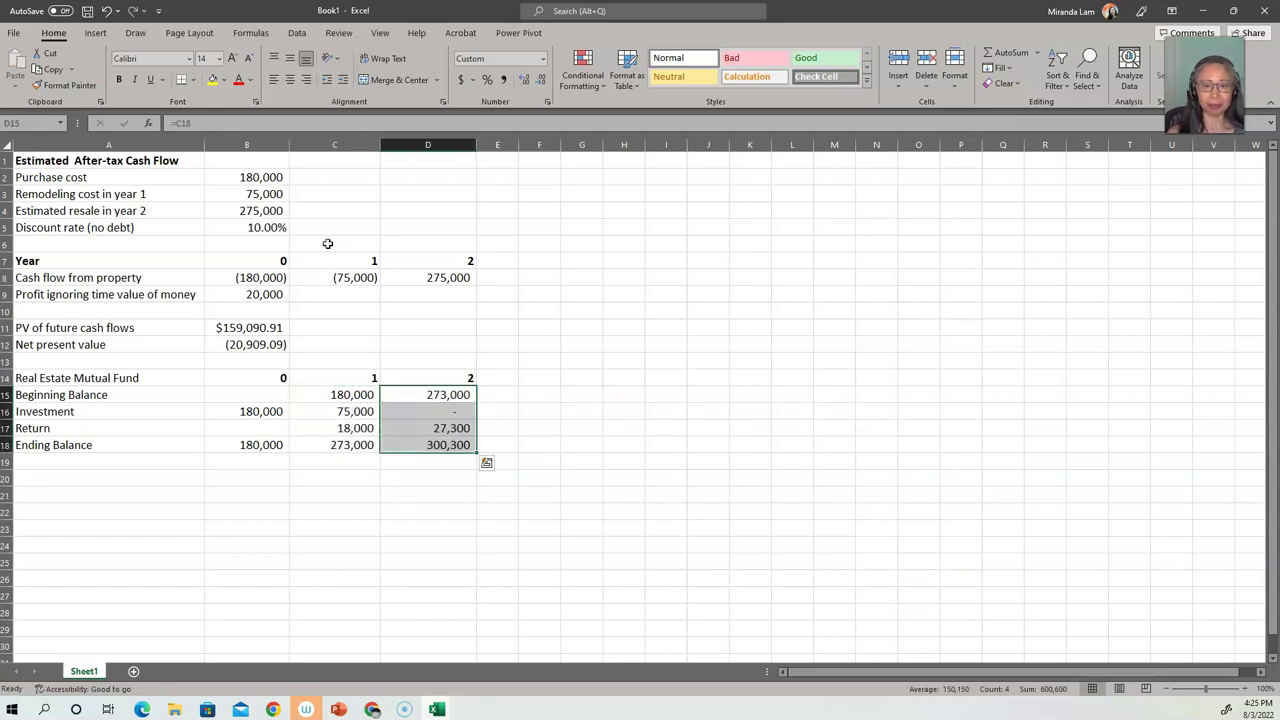
pyautogui.click(464, 416)
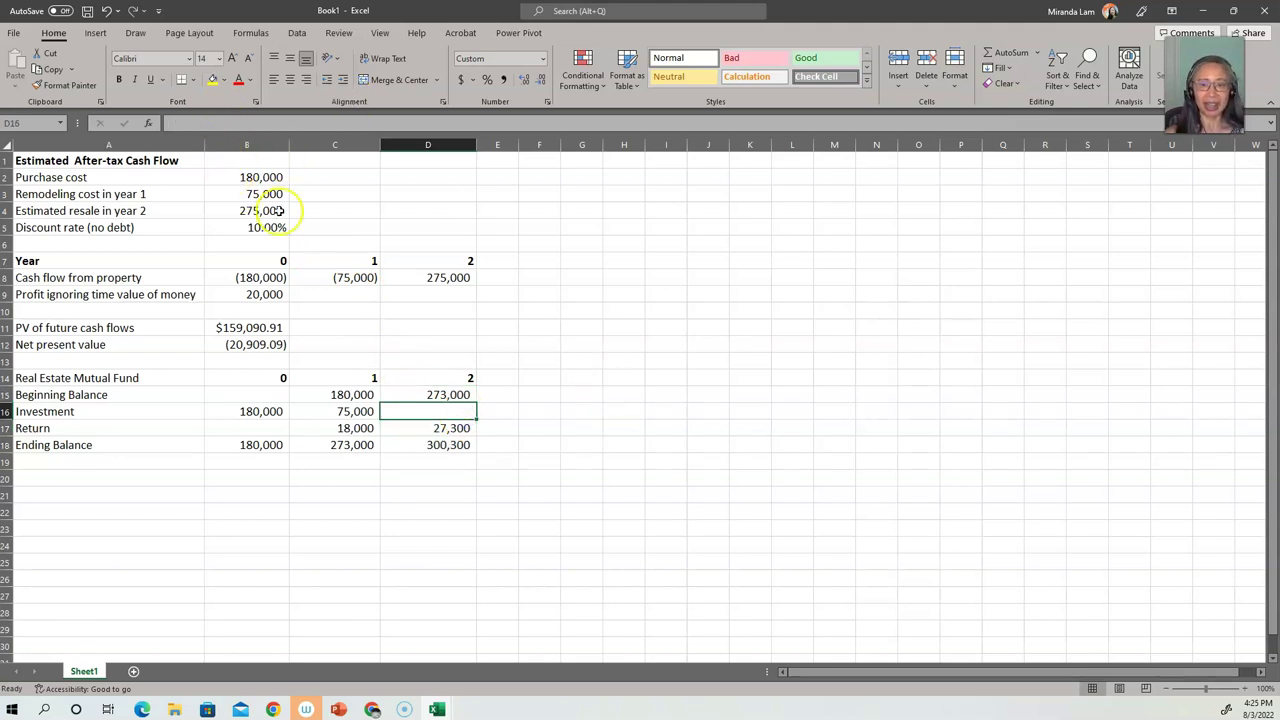
# - Compare the fund's year 2 ending balance with the property's resale estimate, discount rate and profit ignoring time value
pyautogui.click(426, 446)
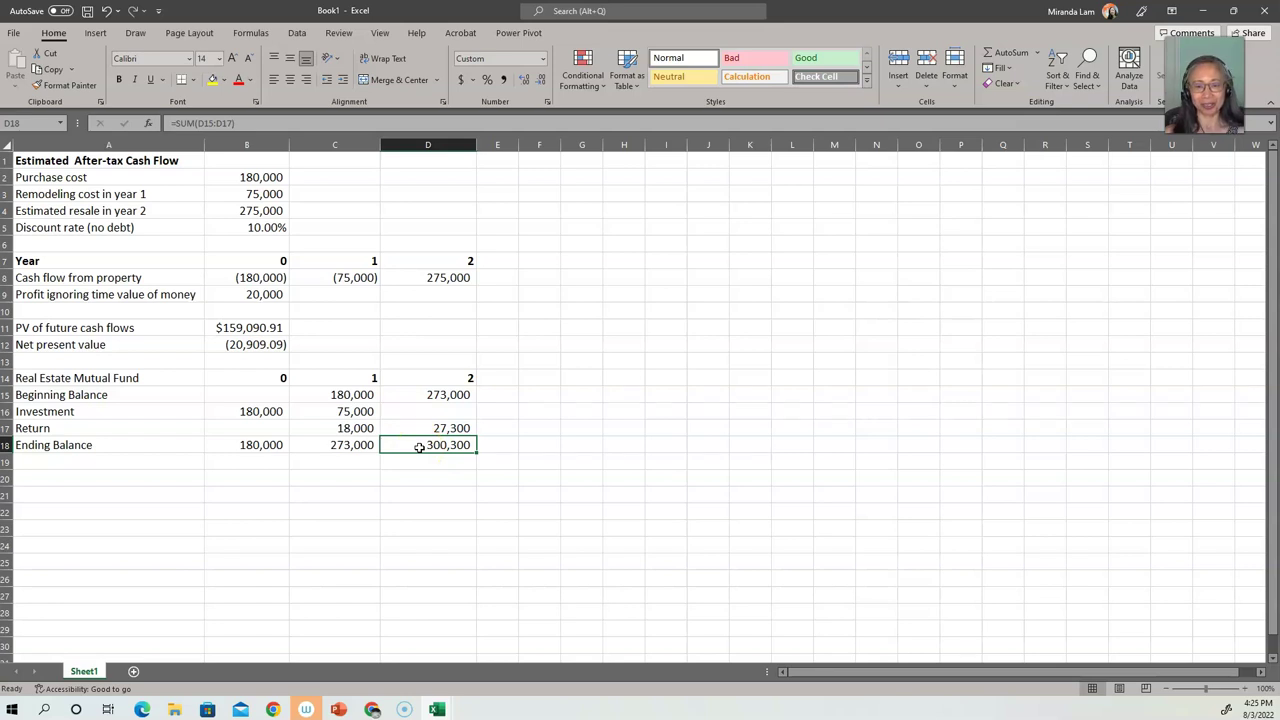
pyautogui.click(279, 212)
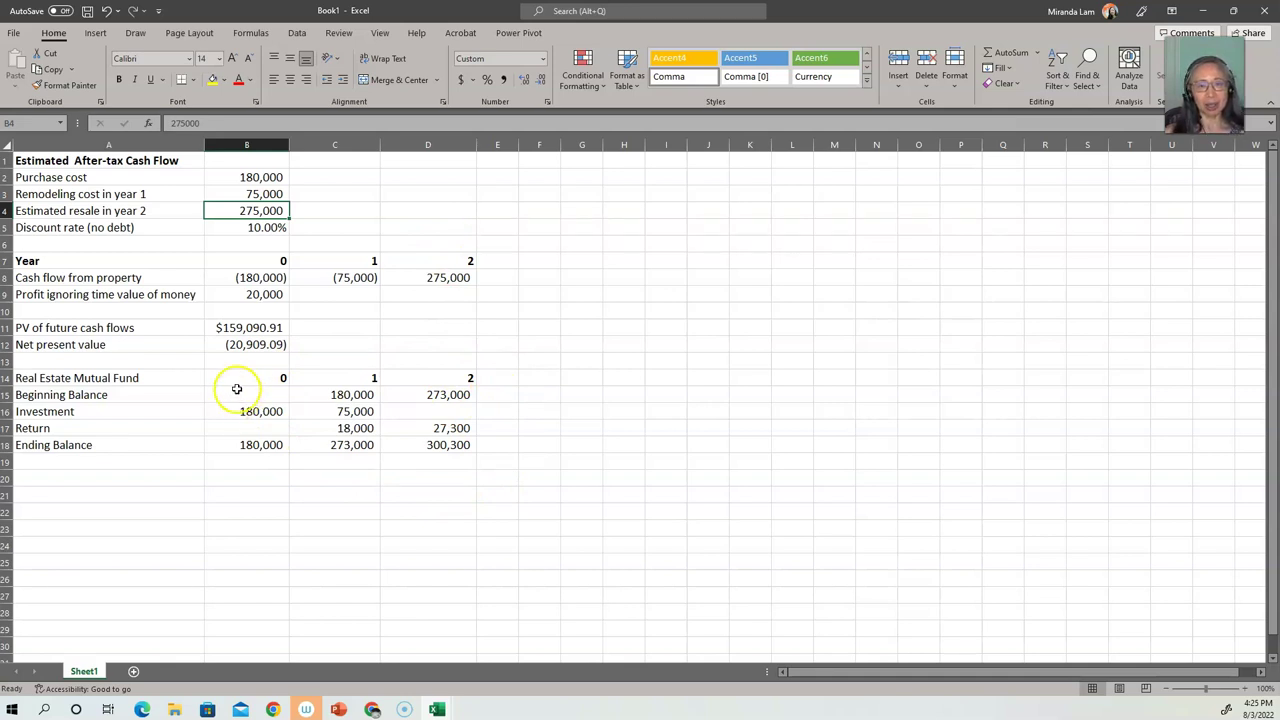
pyautogui.click(262, 227)
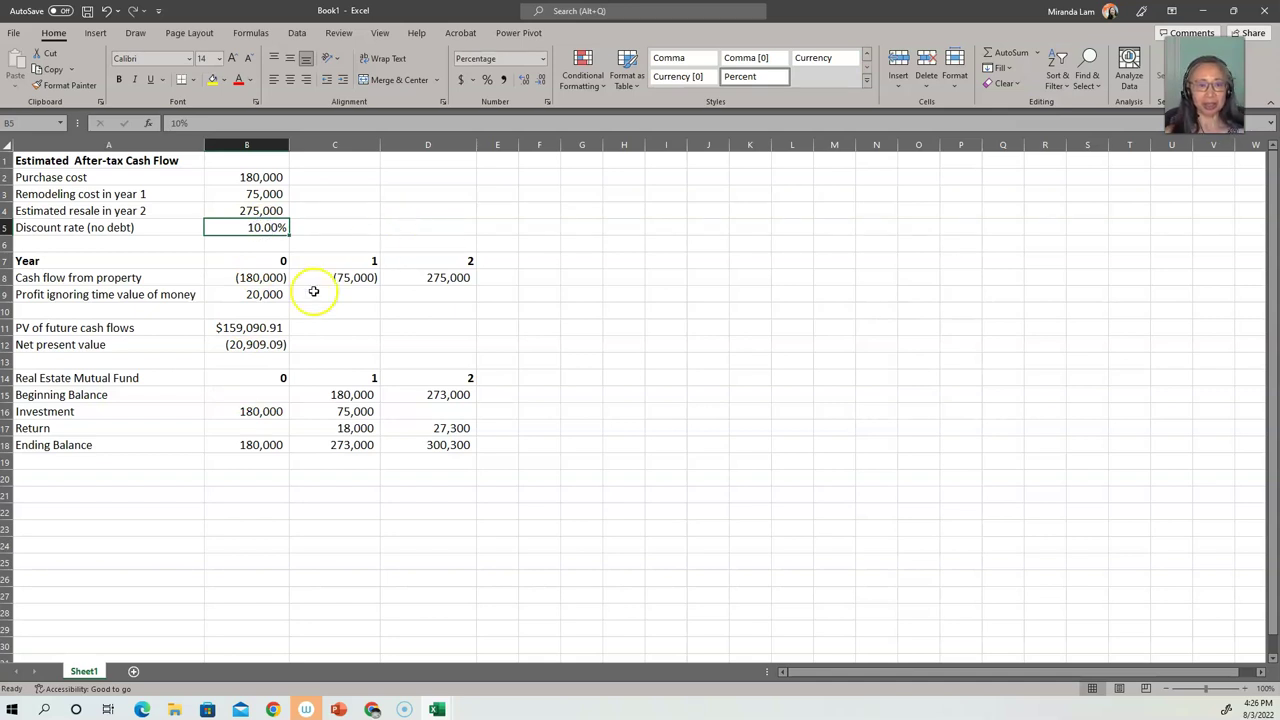
pyautogui.click(255, 293)
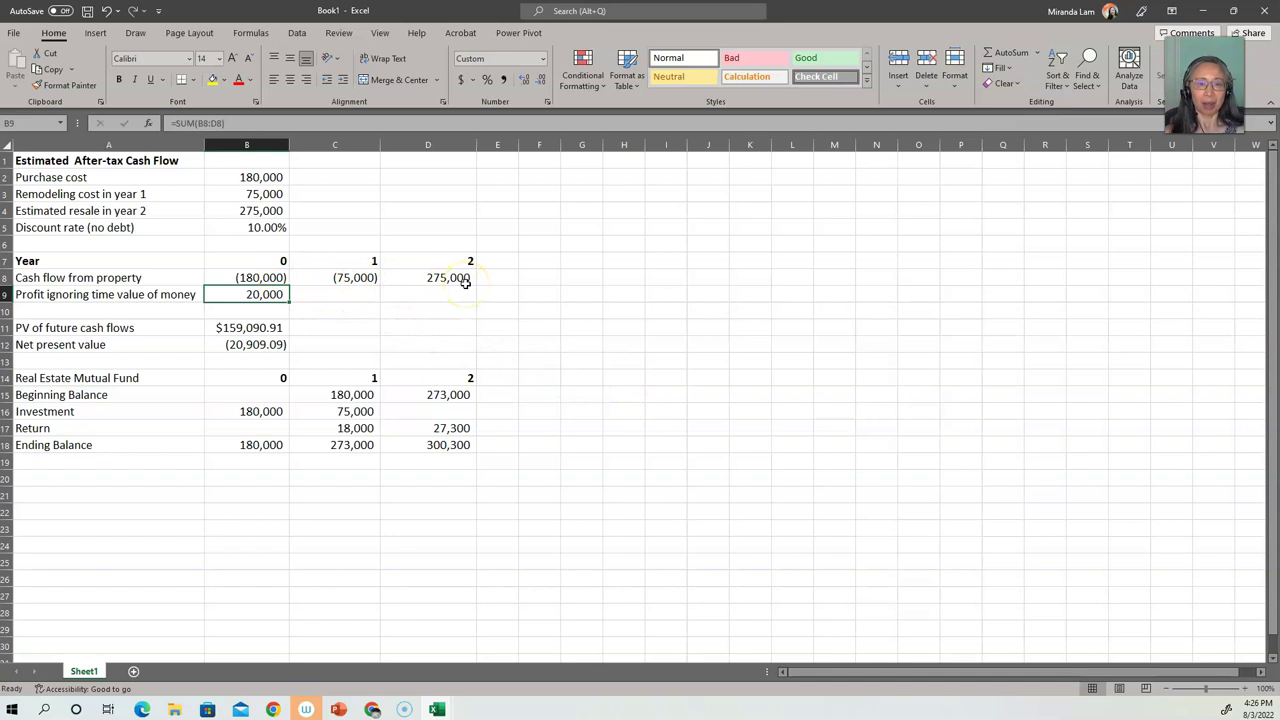
pyautogui.click(275, 228)
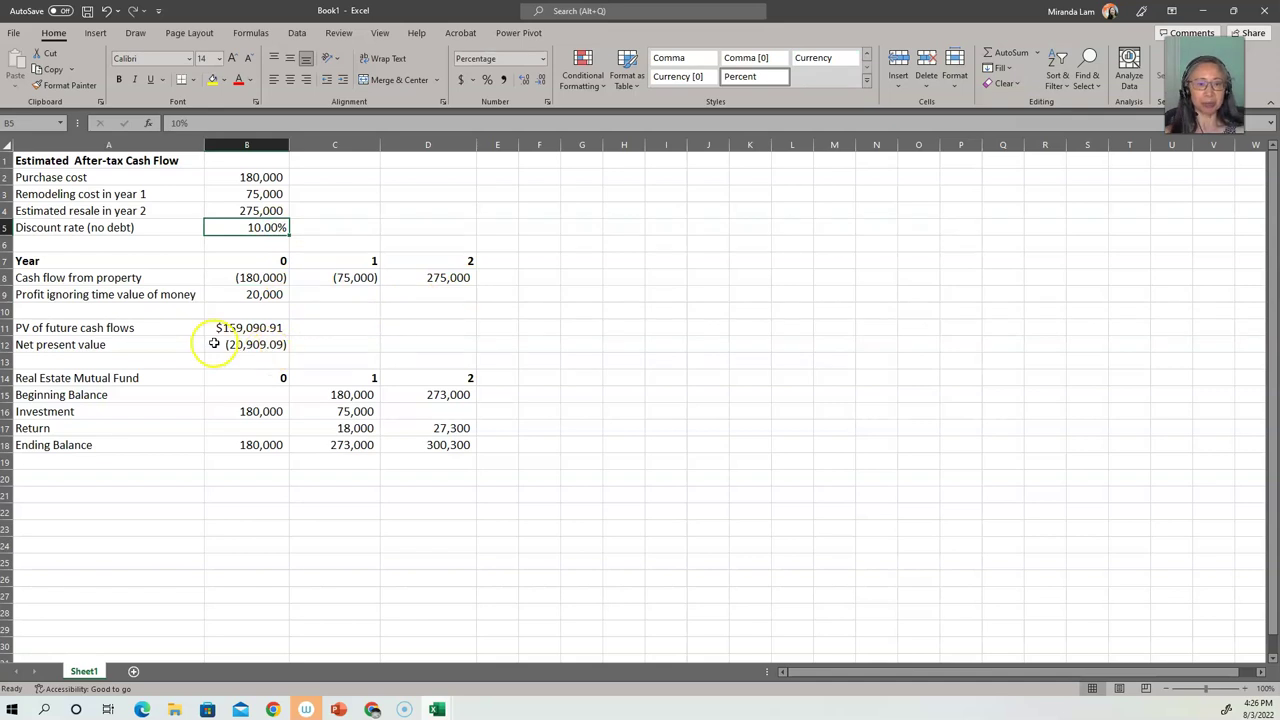
# - Clear the net present value label and amount in A12:B12 and select the present value formula in B11
pyautogui.moveTo(194, 341); pyautogui.dragTo(245, 346)
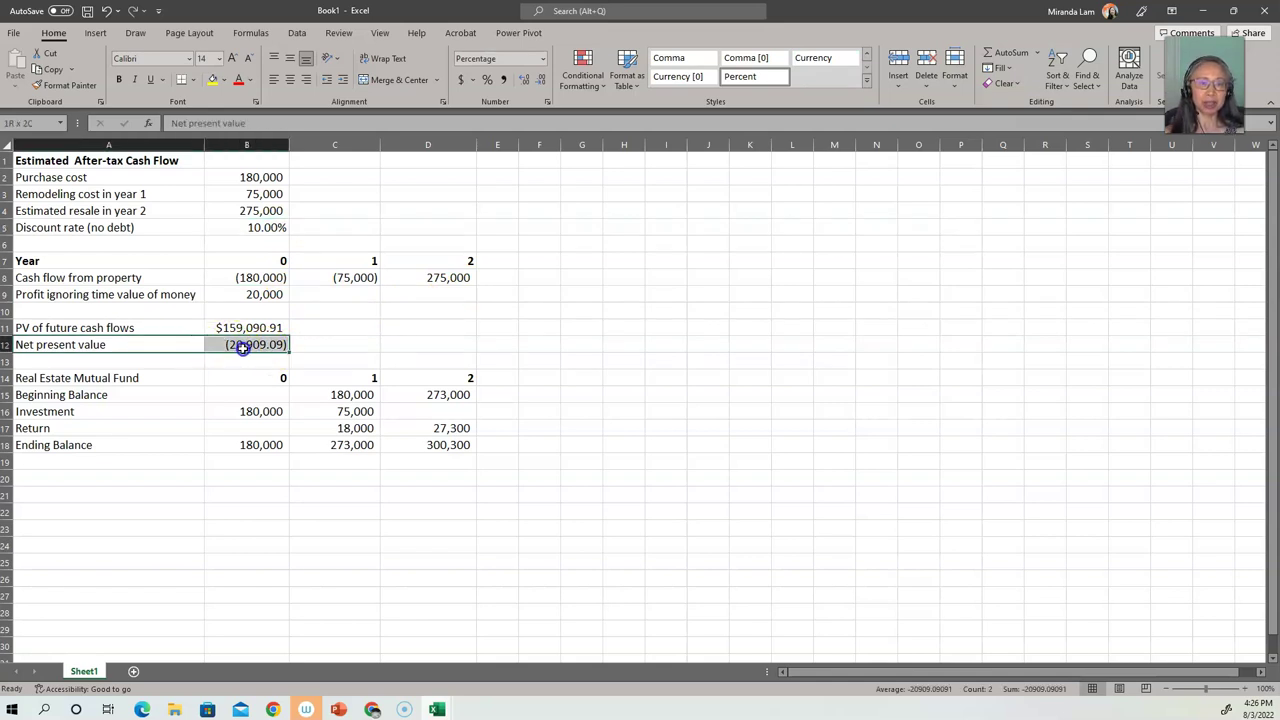
pyautogui.press('Delete')
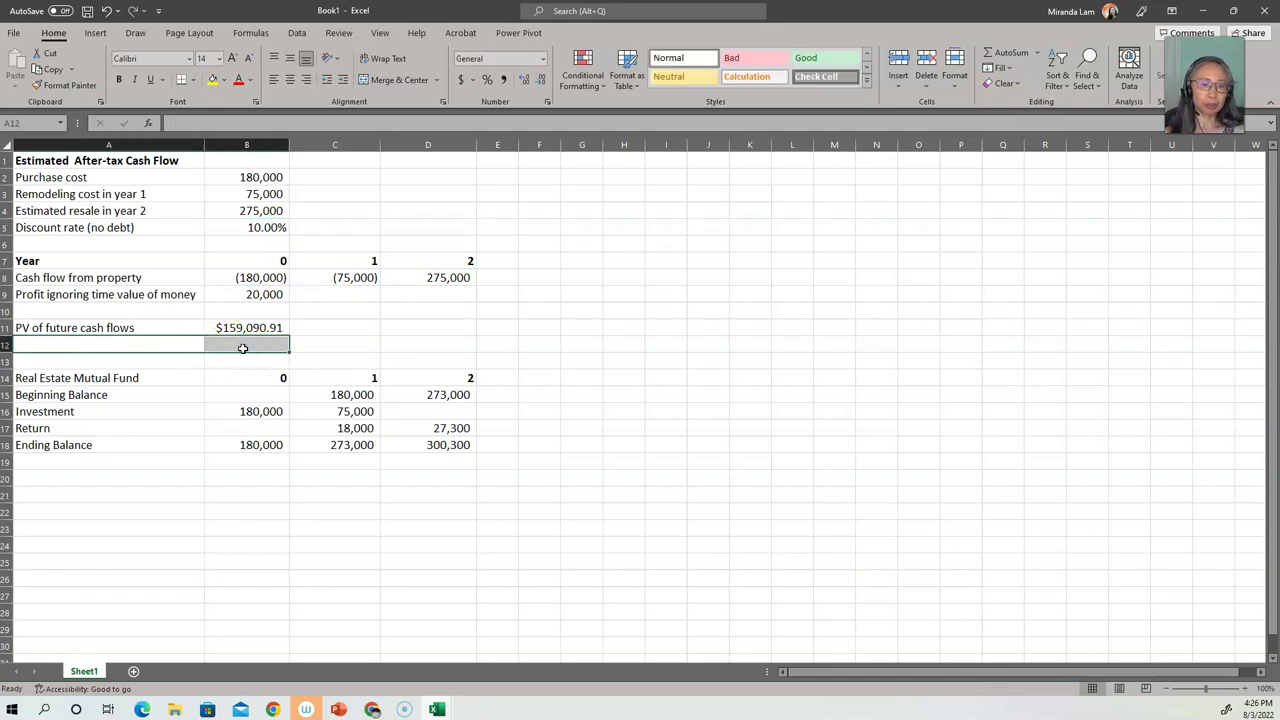
pyautogui.click(245, 327)
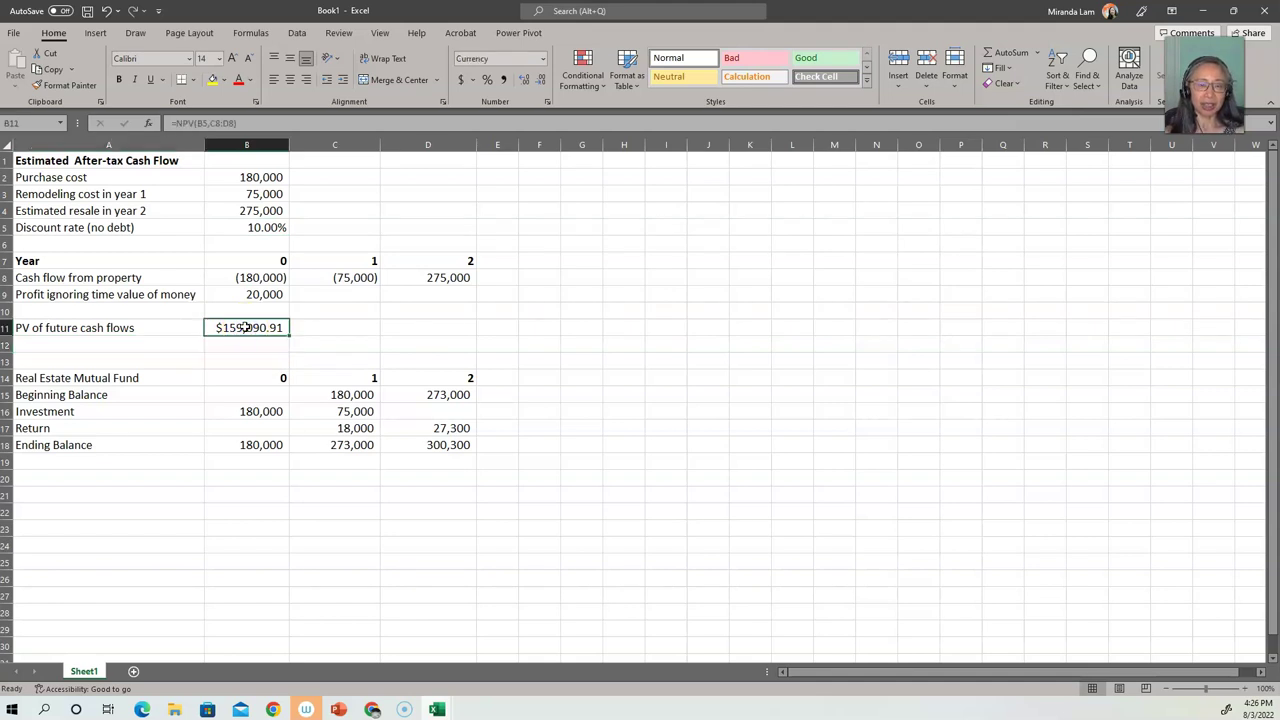
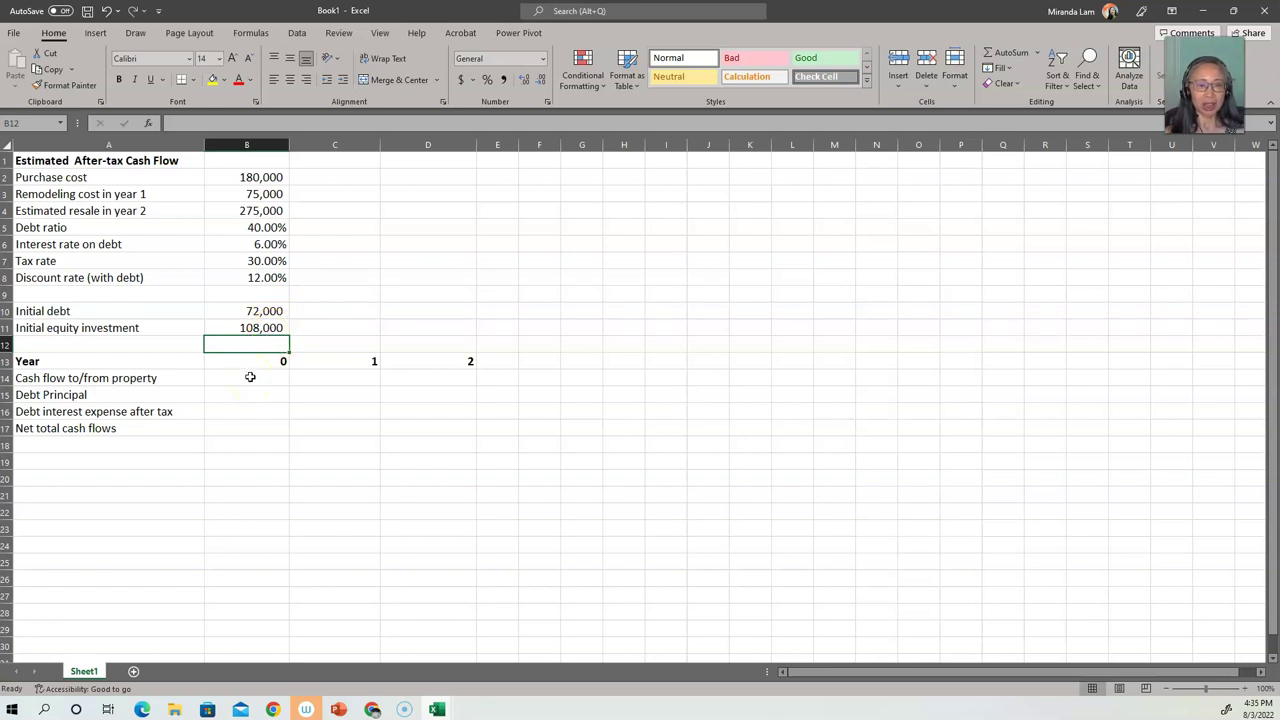
# - Set the property cash flows to the negative purchase cost (-B2) in B14 and the negative remodeling cost (-B3) in C14
pyautogui.click(251, 377)
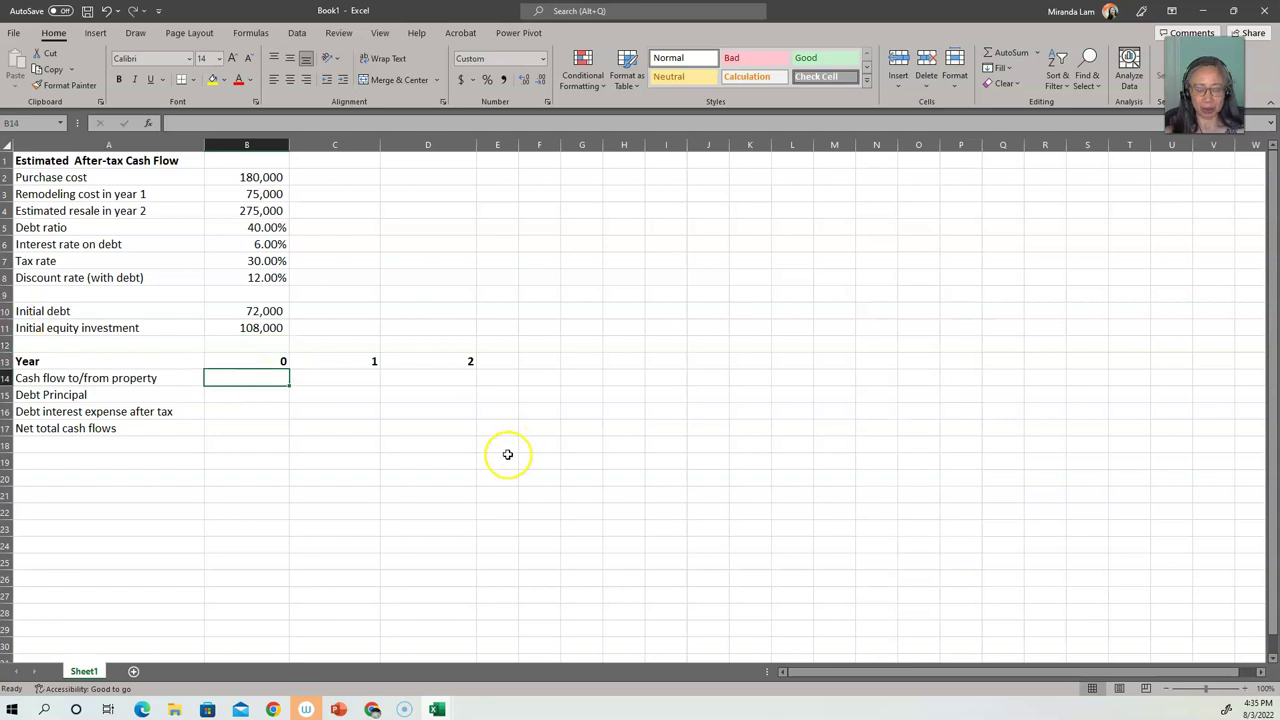
pyautogui.write('-')
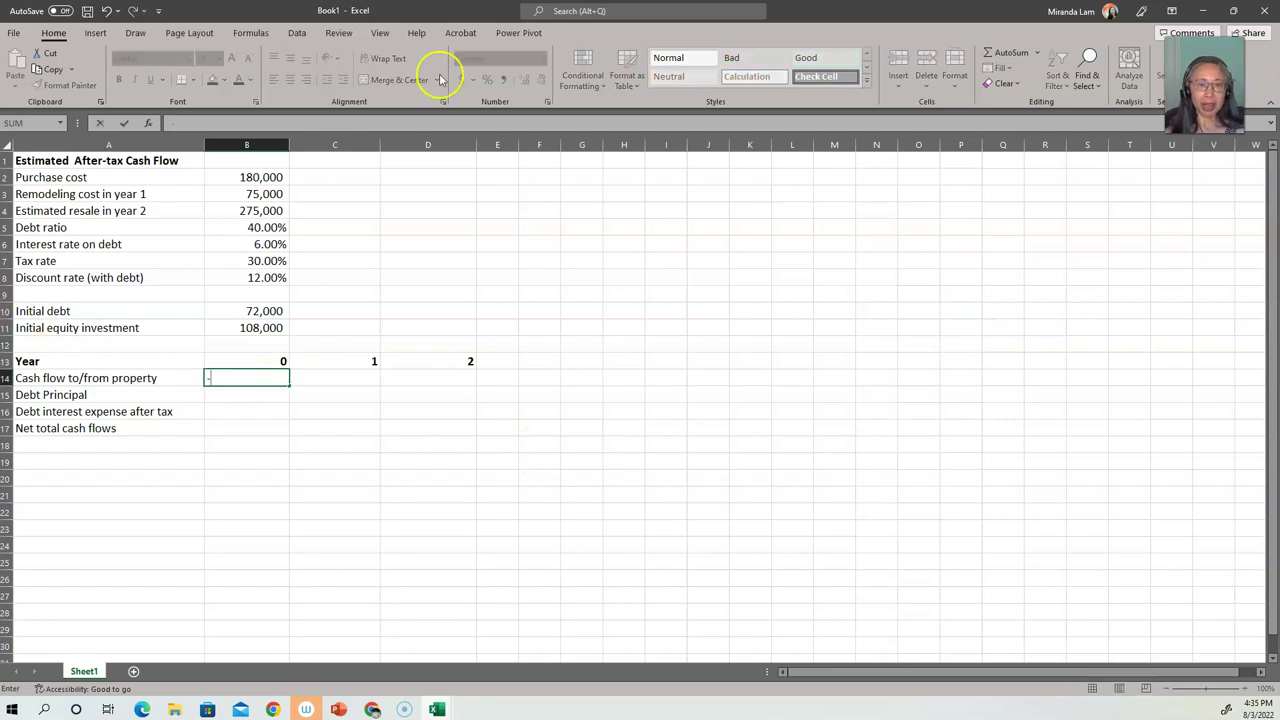
pyautogui.click(238, 173)
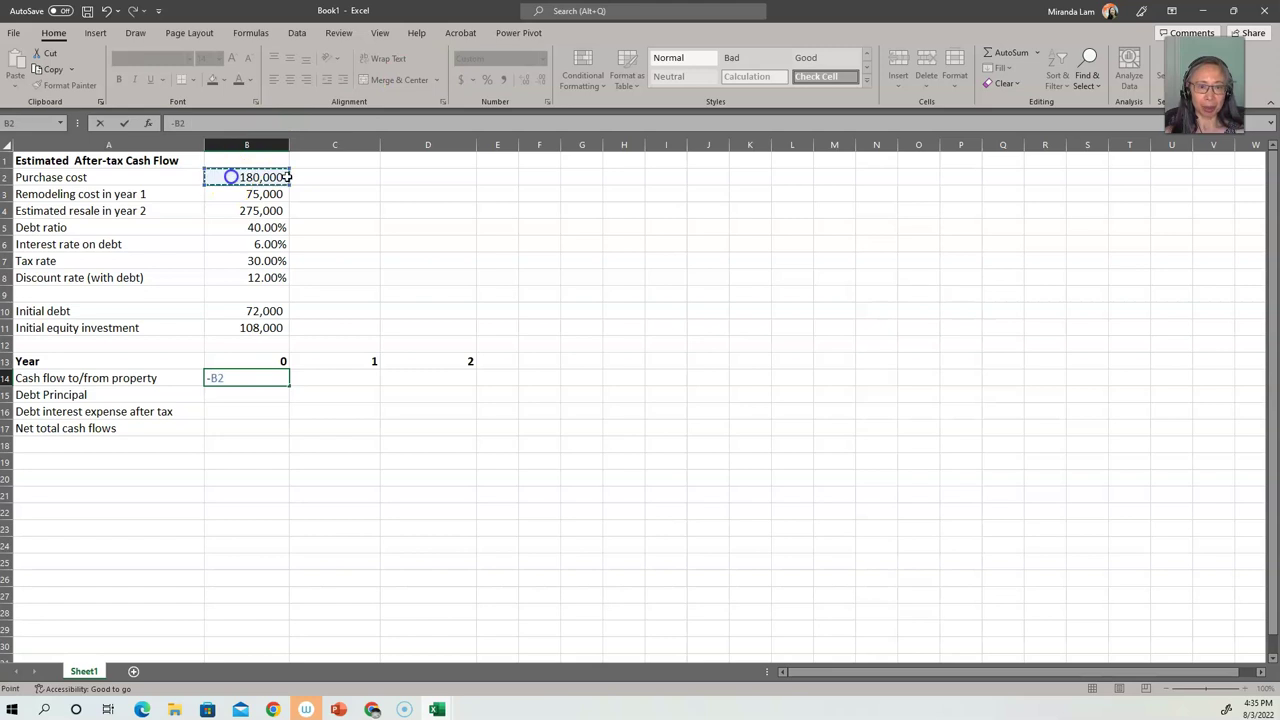
pyautogui.press('Return')
pyautogui.press('Up')
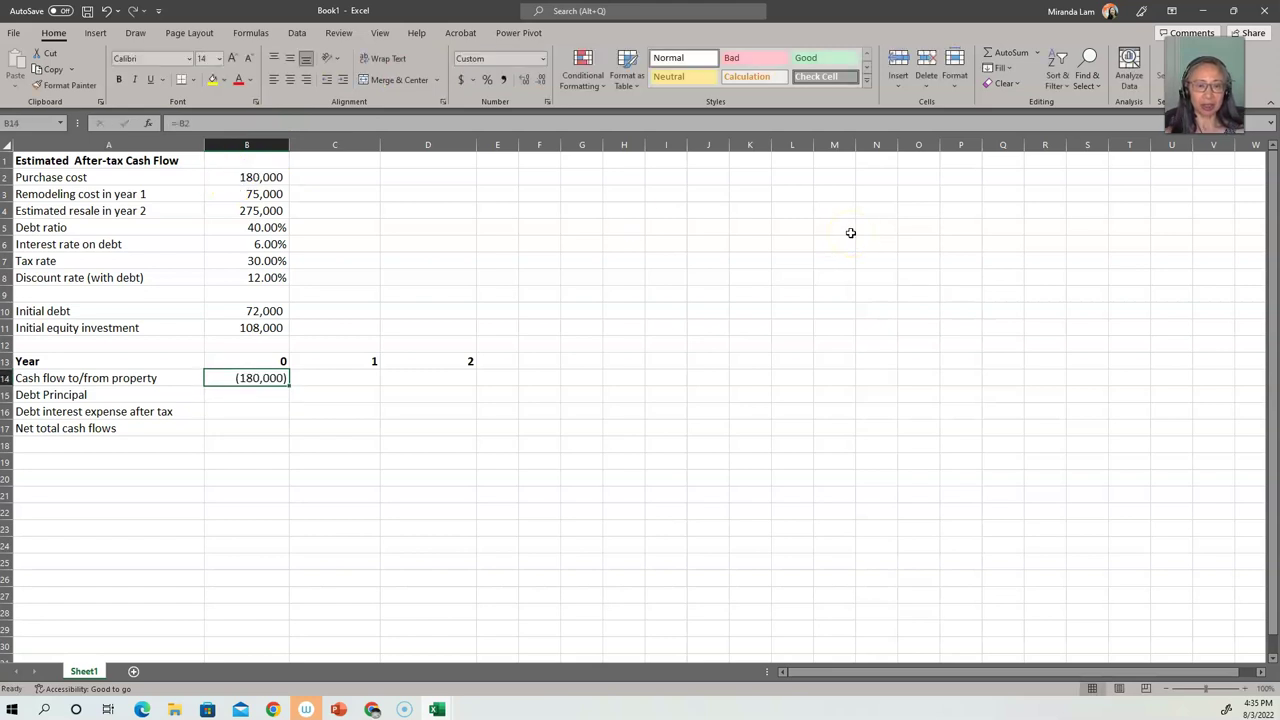
pyautogui.press('Right')
pyautogui.write('-')
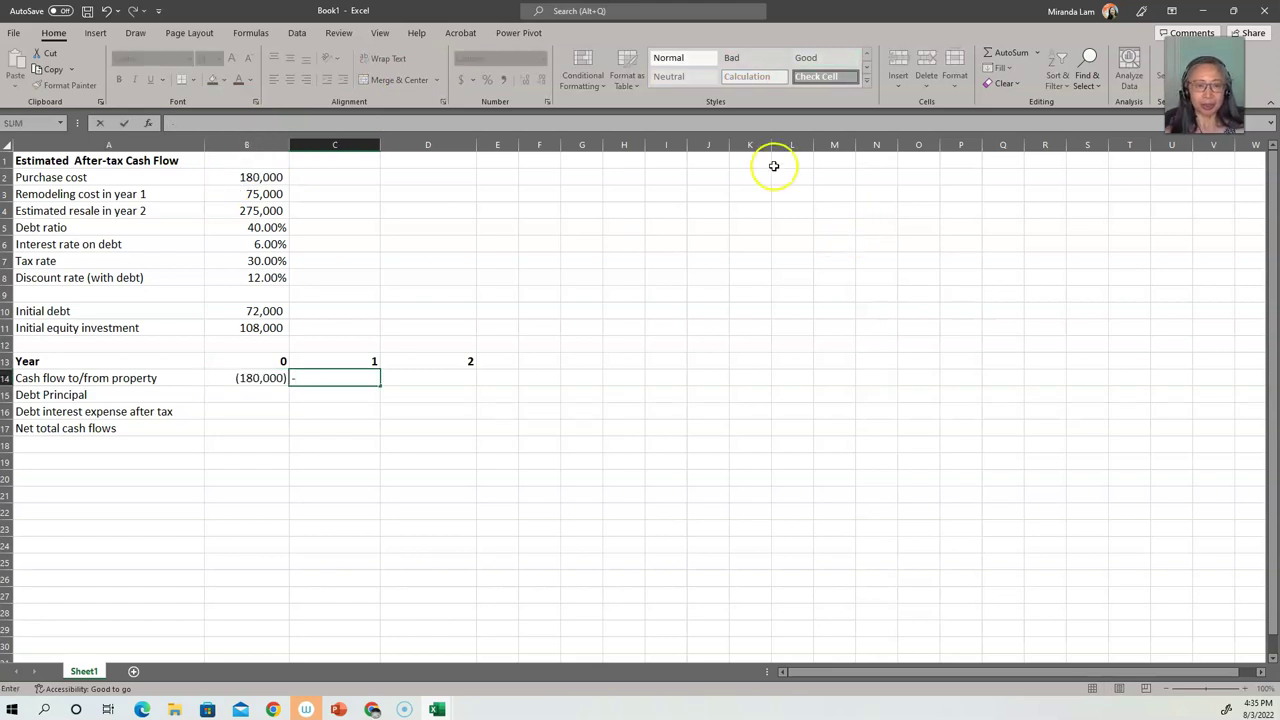
pyautogui.click(257, 192)
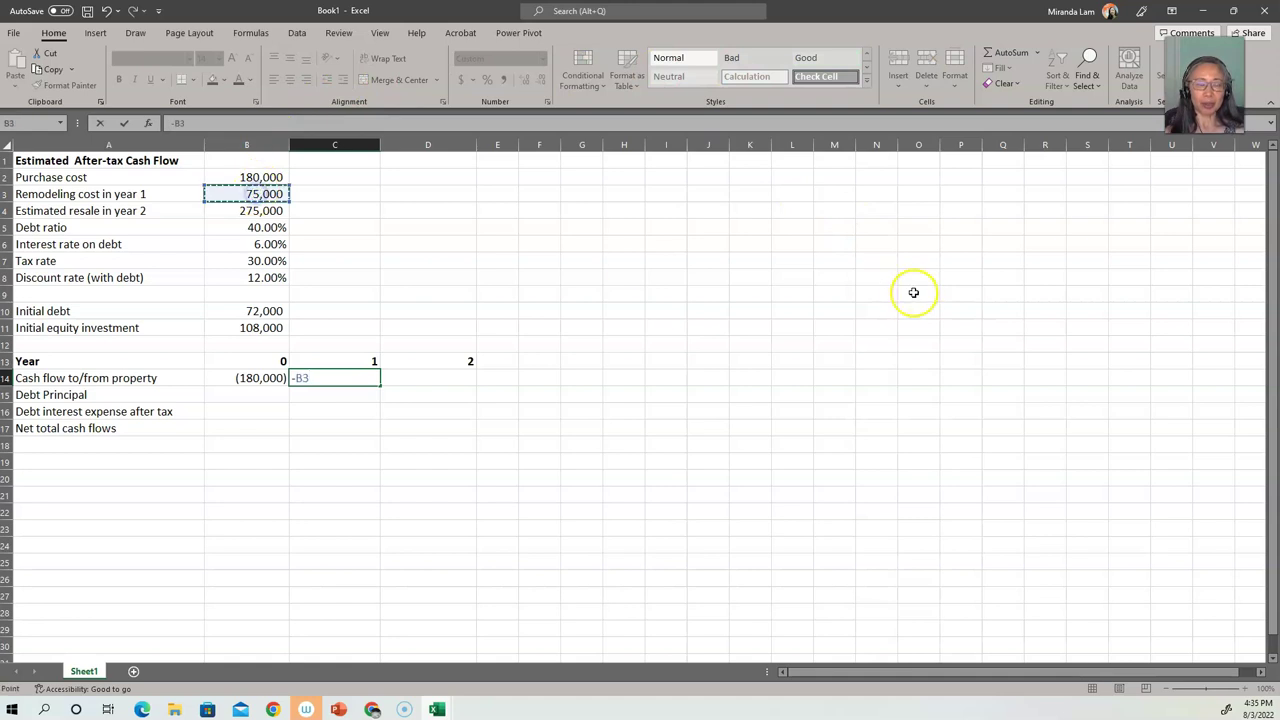
pyautogui.press('Return')
# - Link the year 2 property cash flow in D14 to the estimated resale value (=B4)
pyautogui.press('Up')
pyautogui.press('Right')
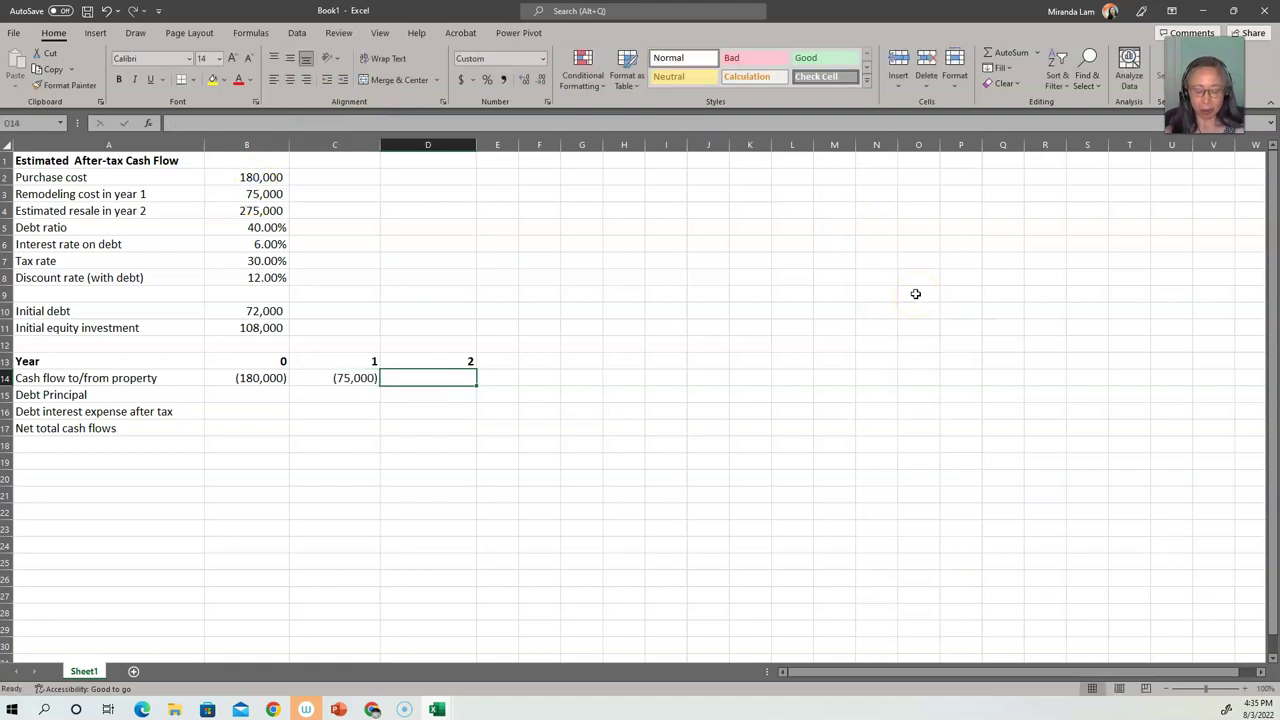
pyautogui.write('=')
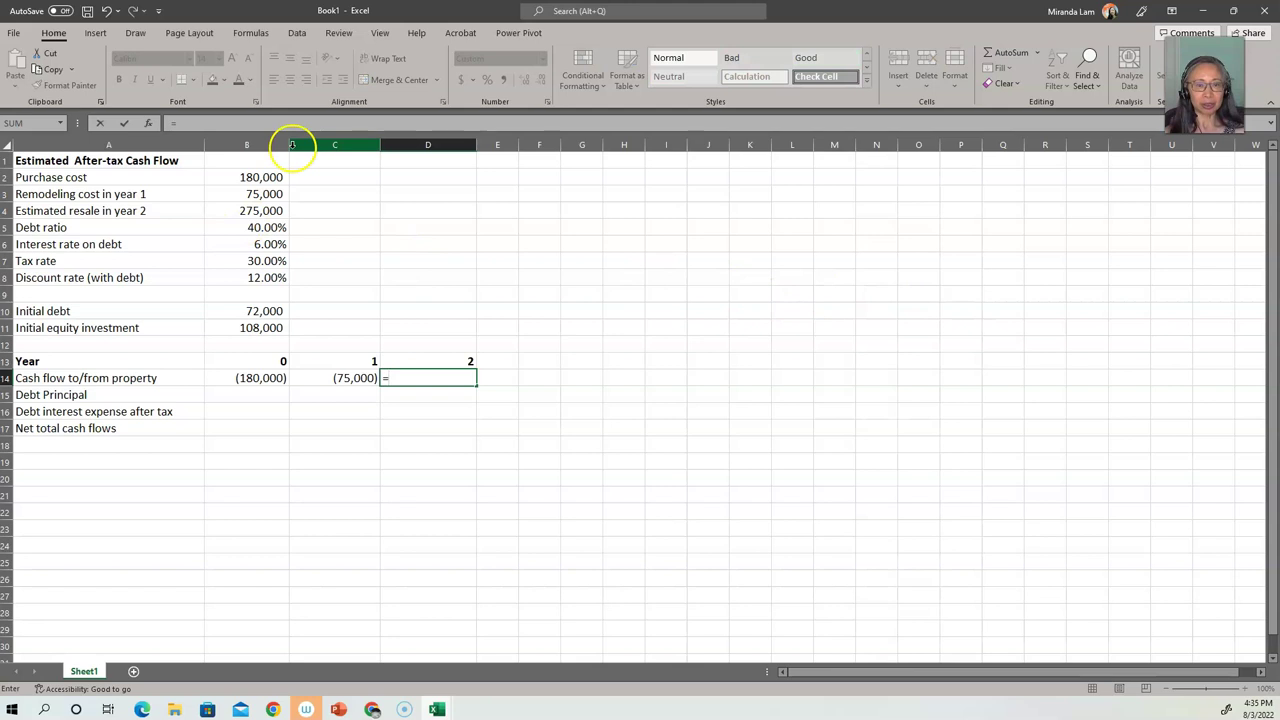
pyautogui.click(256, 212)
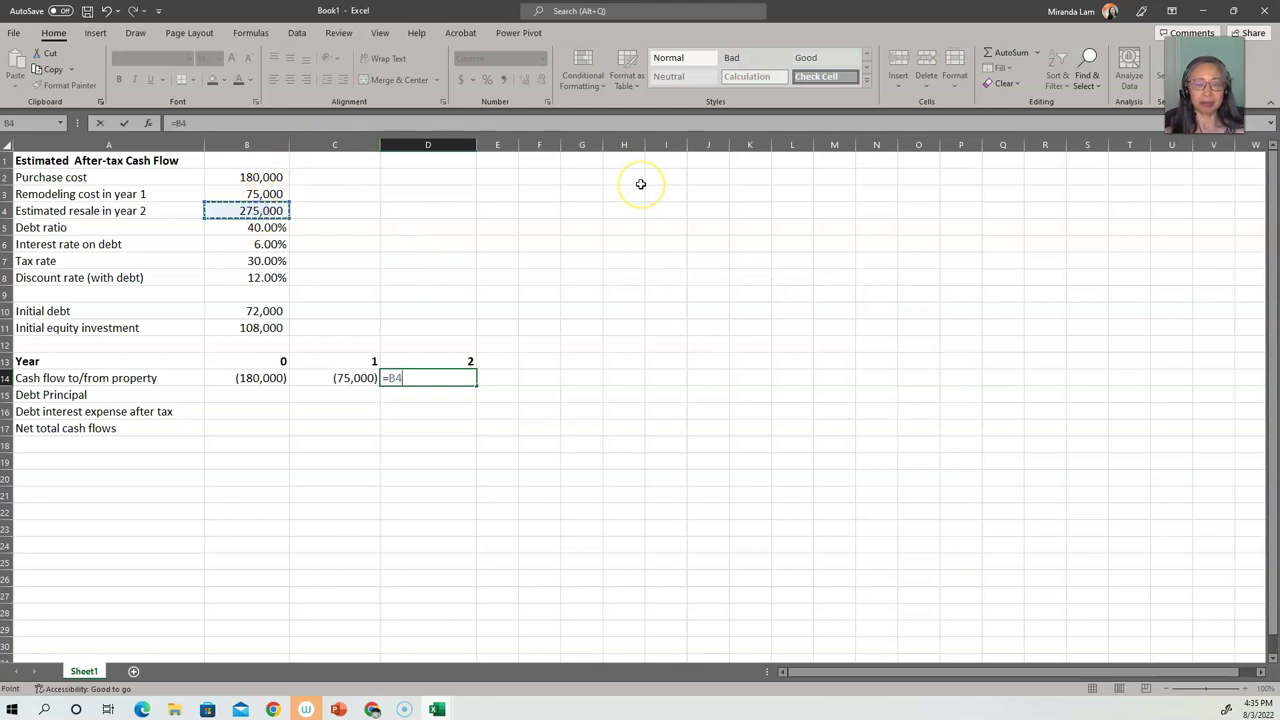
pyautogui.press('Return')
# - Link the year 0 debt principal in B15 to the initial debt (=B10)
pyautogui.press('Left')
pyautogui.press('Left')
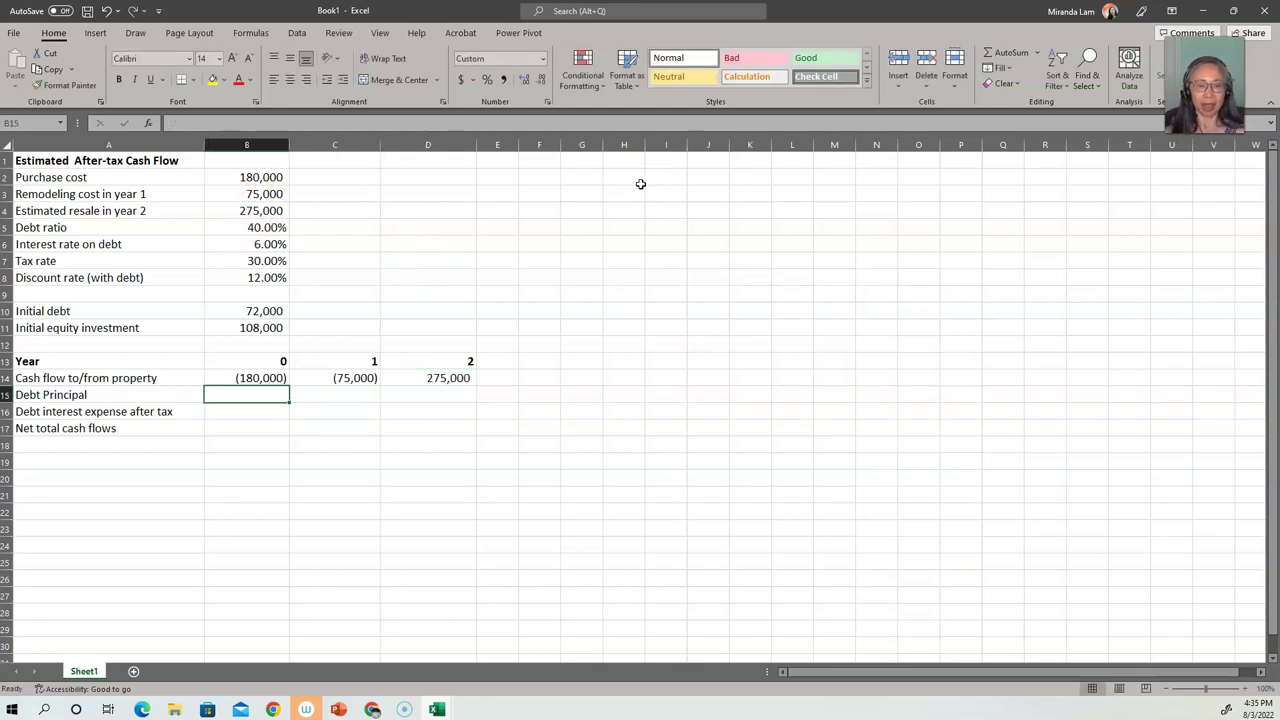
pyautogui.write('=')
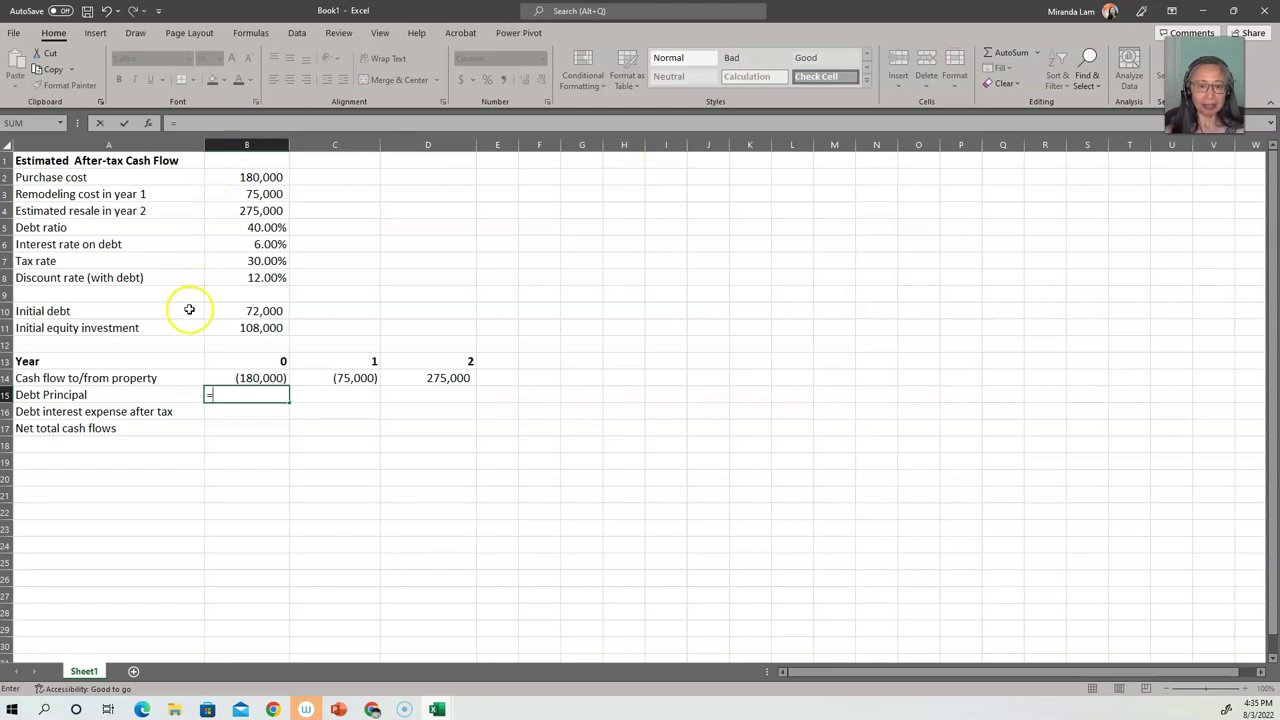
pyautogui.click(253, 308)
pyautogui.press('Return')
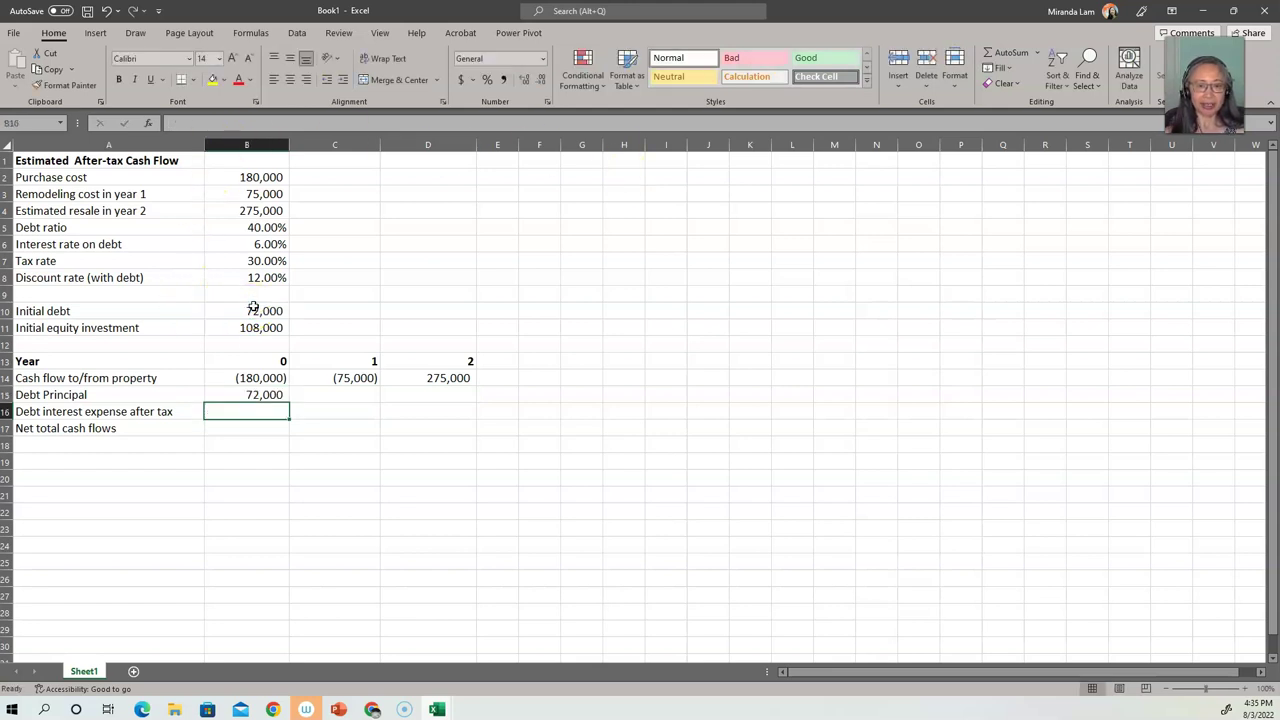
# - Enter the year 2 debt principal repayment in D15 as the negative of the initial debt (-B10)
pyautogui.press('Up')
pyautogui.press('Right')
pyautogui.press('Right')
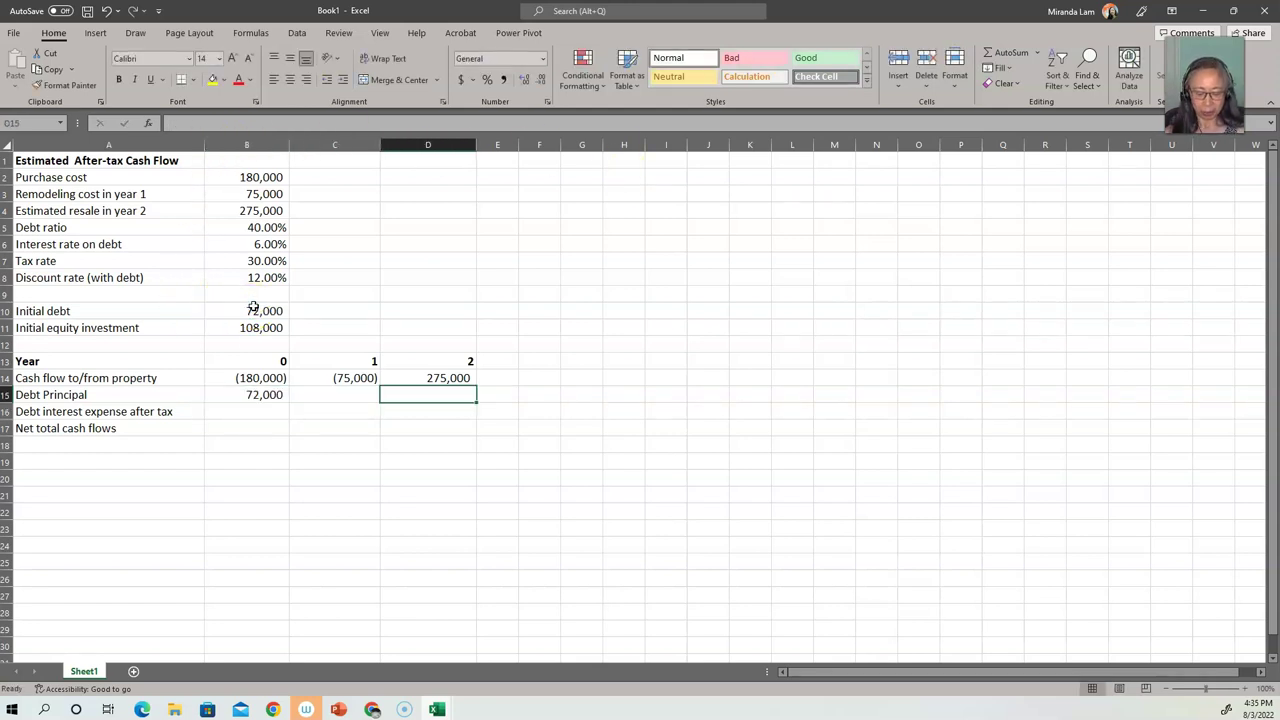
pyautogui.write('-')
pyautogui.click(254, 311)
pyautogui.press('Return')
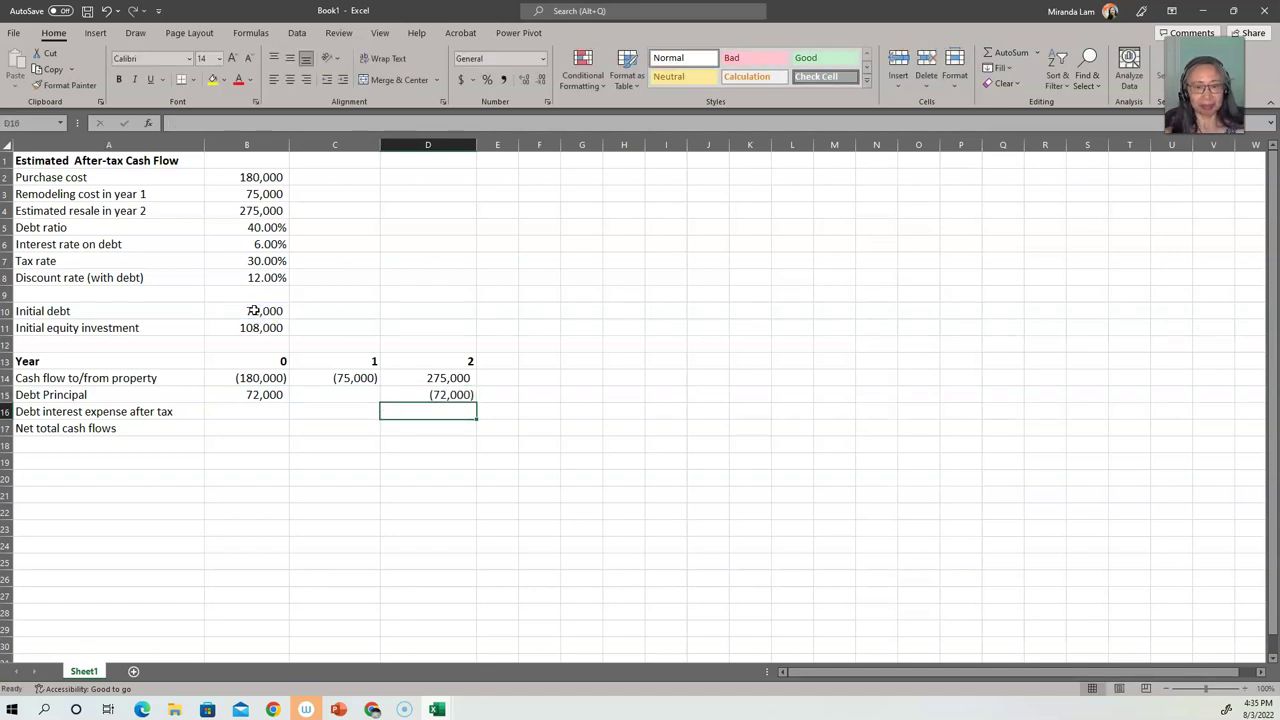
# - Calculate the year 1 after-tax debt interest expense in C16 with the formula =B10*B6*(1-B7)
pyautogui.press('Left')
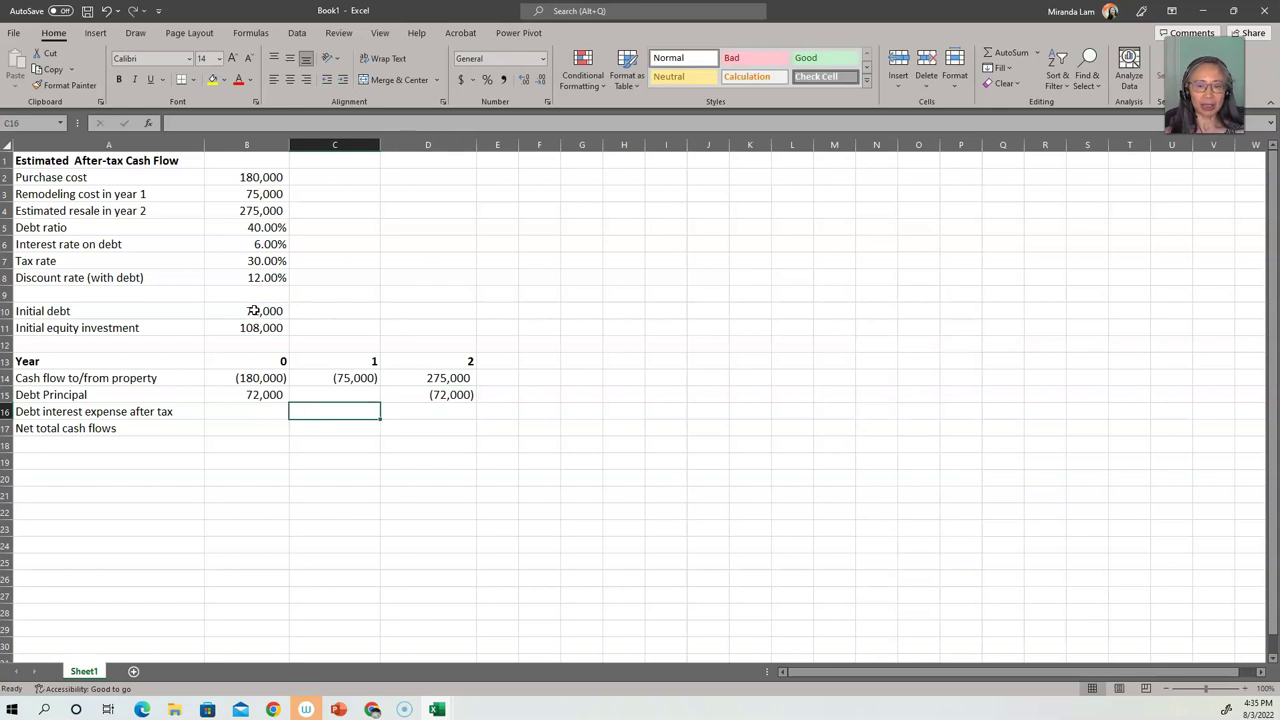
pyautogui.write('=')
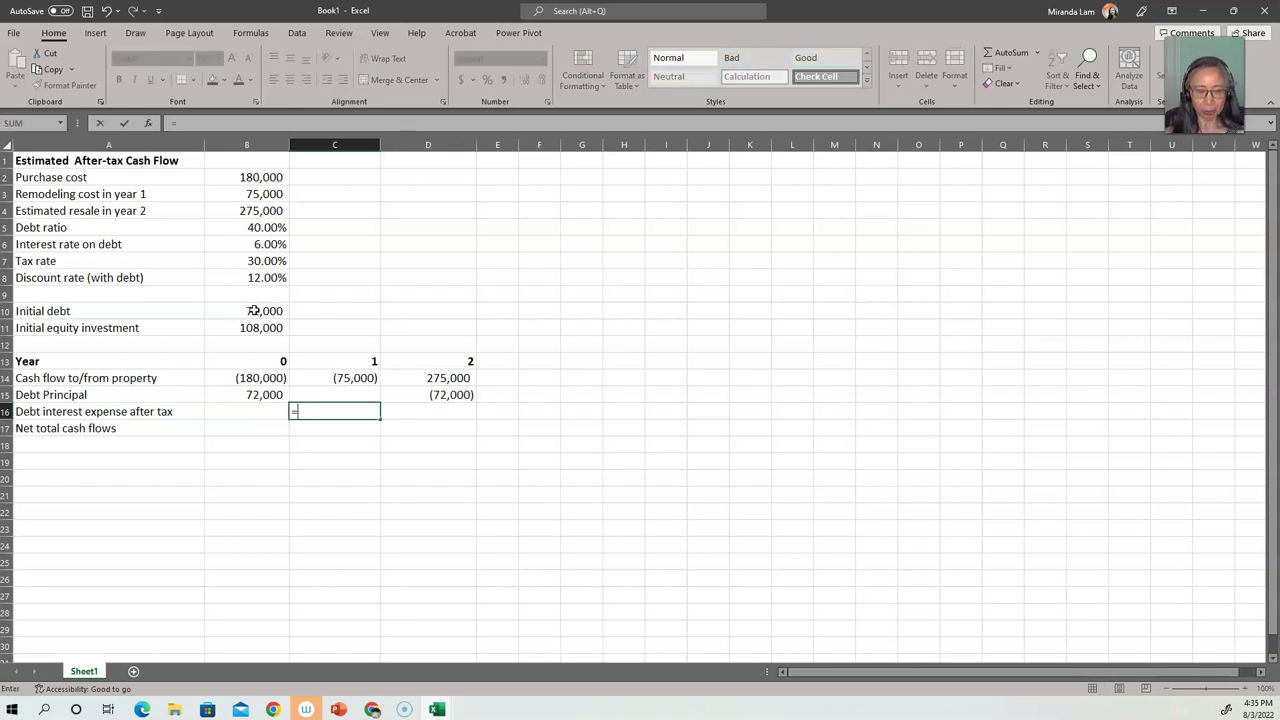
pyautogui.click(257, 313)
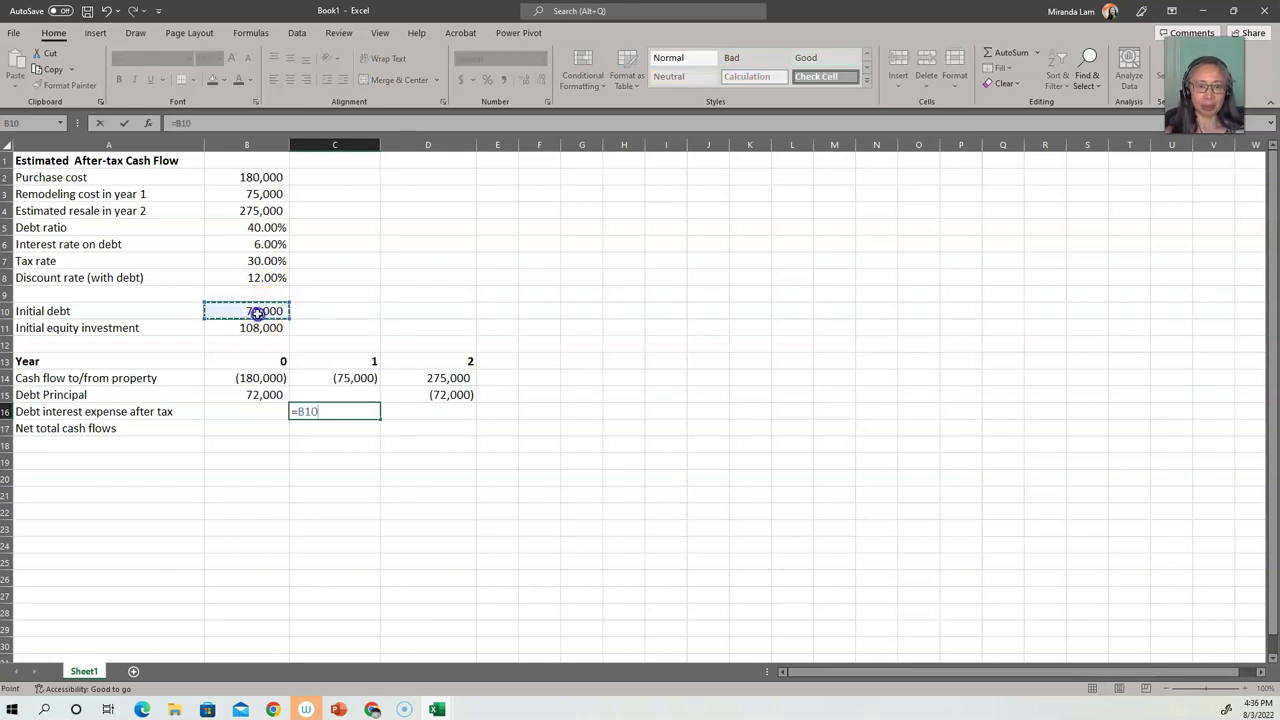
pyautogui.click(255, 246)
pyautogui.write('*(')
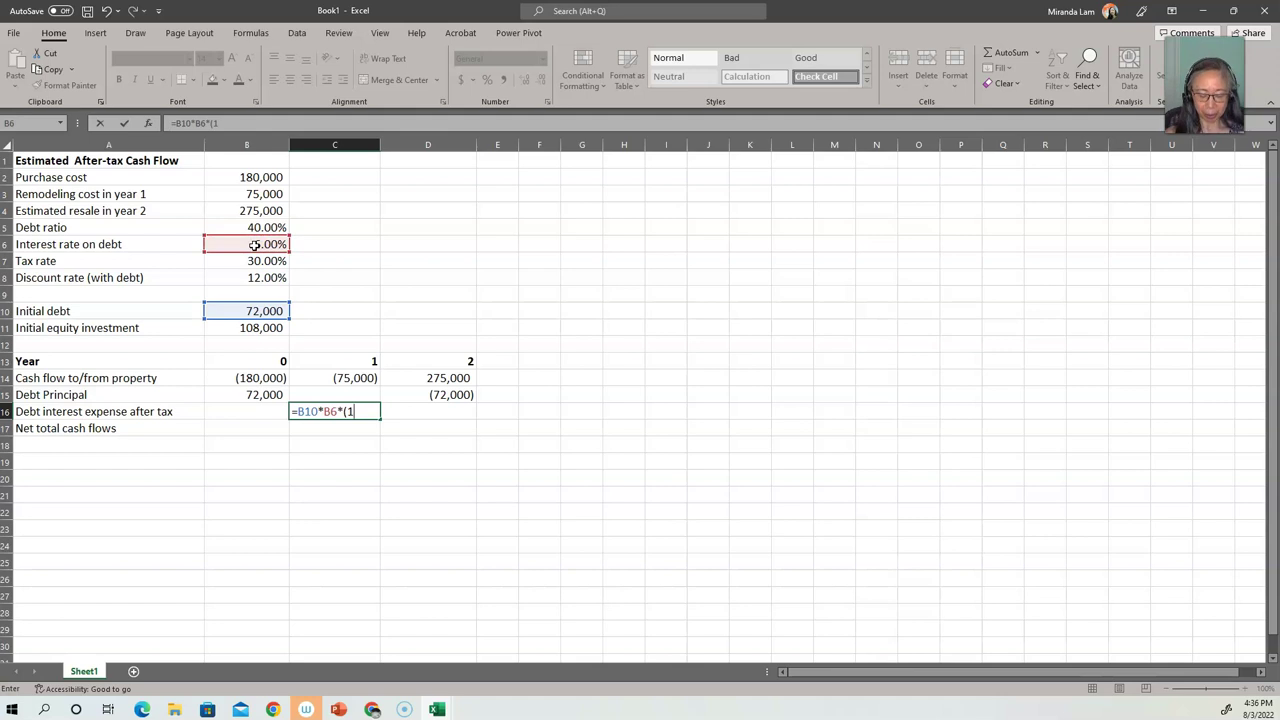
pyautogui.write('1-')
pyautogui.click(260, 262)
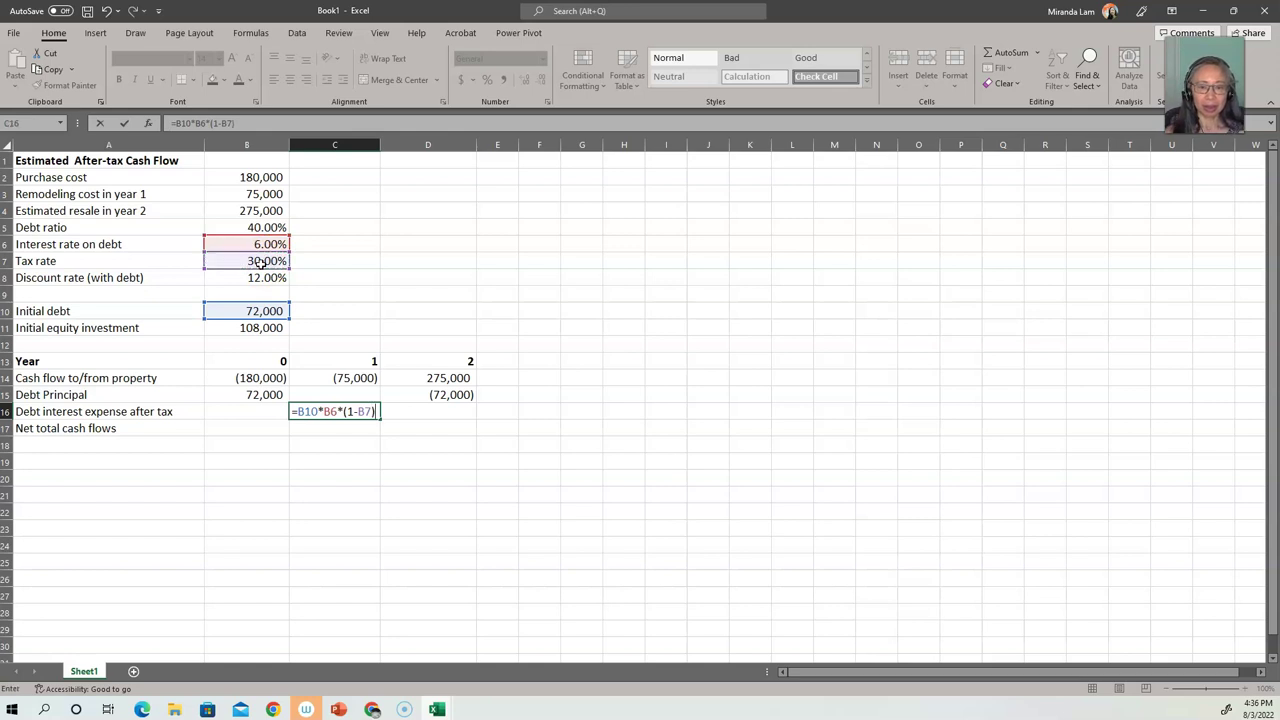
pyautogui.hotkey('ctrl', 'Return')
# - Set the year 2 after-tax debt interest expense in D16 equal to year 1 (=C16)
pyautogui.press('Right')
pyautogui.write('=c16')
pyautogui.press('Return')
# - Format the after-tax debt interest amounts in C16:D16 with no decimal places
pyautogui.press('Up')
pyautogui.press('Left')
pyautogui.hotkey('shift', 'Right')
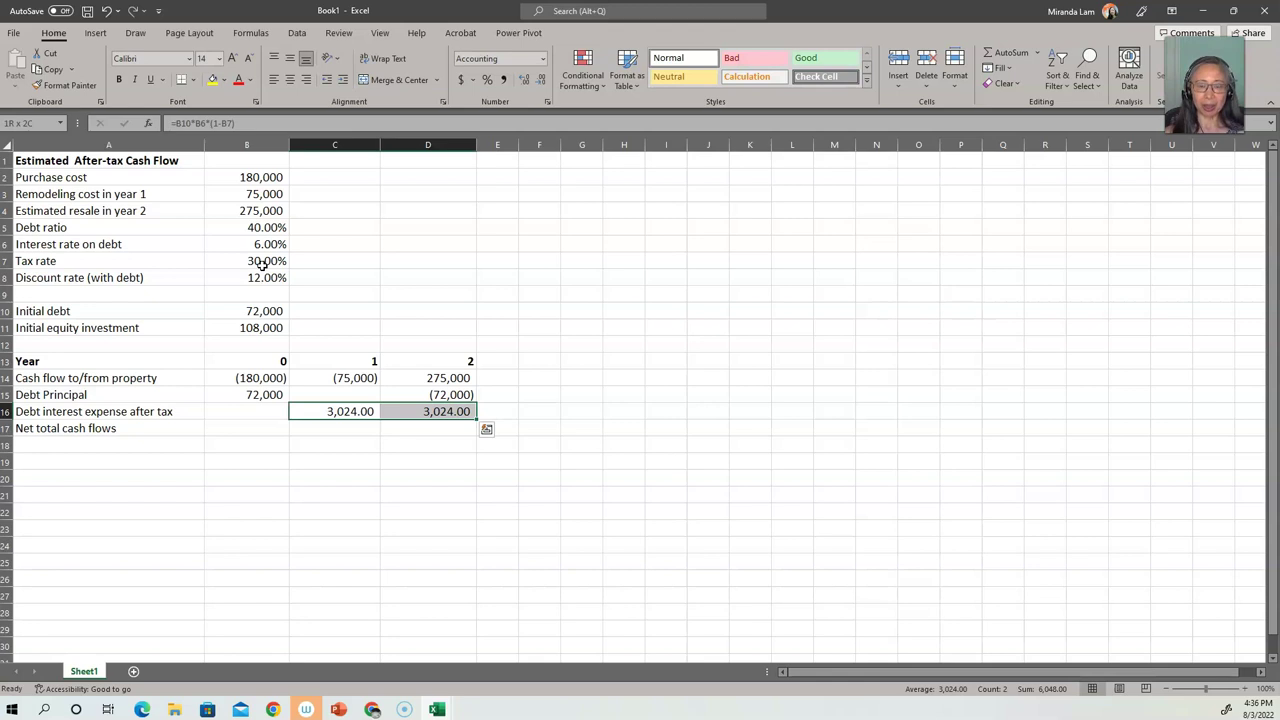
pyautogui.click(538, 76)
pyautogui.click(538, 76)
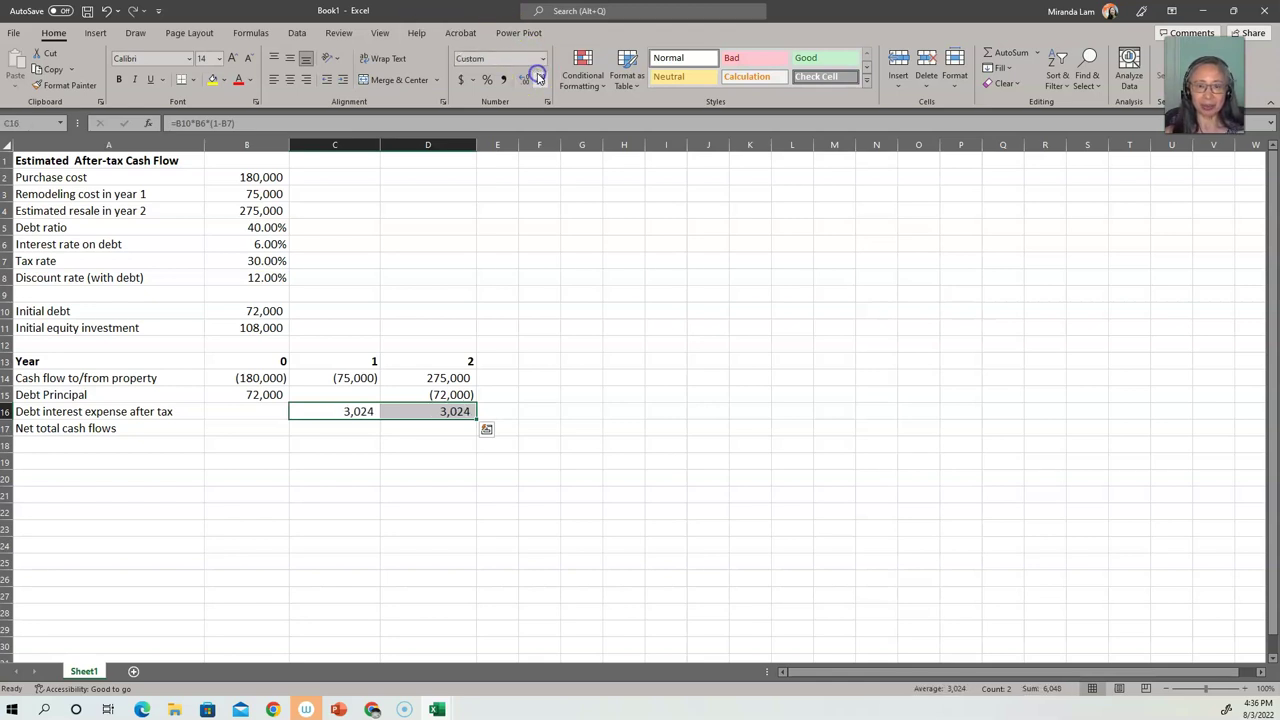
# - Calculate the year 0 net total cash flow in B17 with the formula =SUM(B14:B16)
pyautogui.click(266, 428)
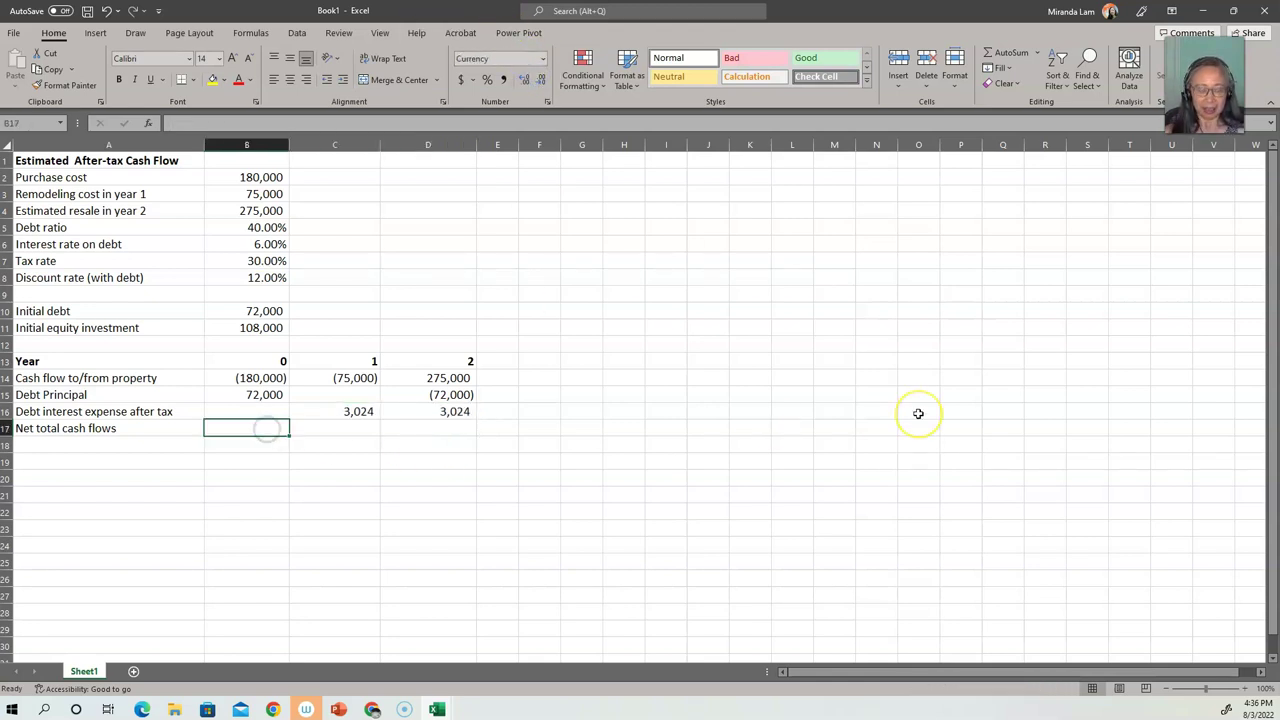
pyautogui.write('=')
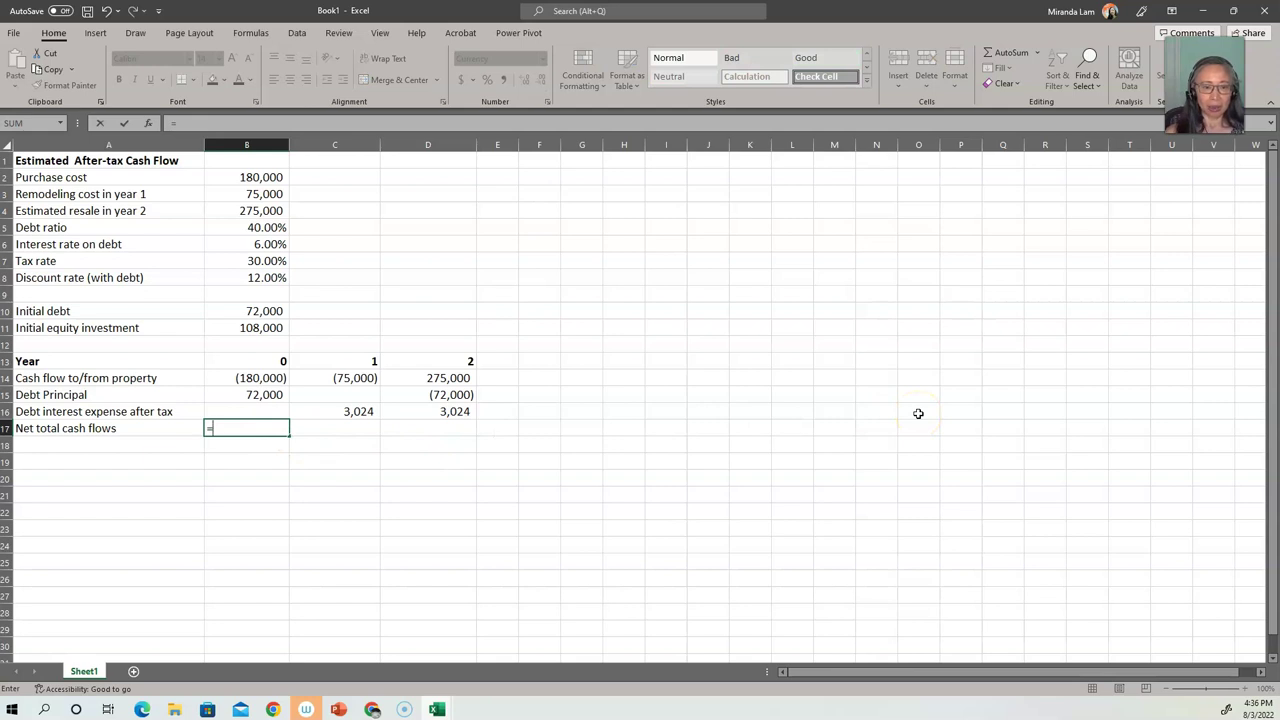
pyautogui.write('sum(')
pyautogui.press('Up')
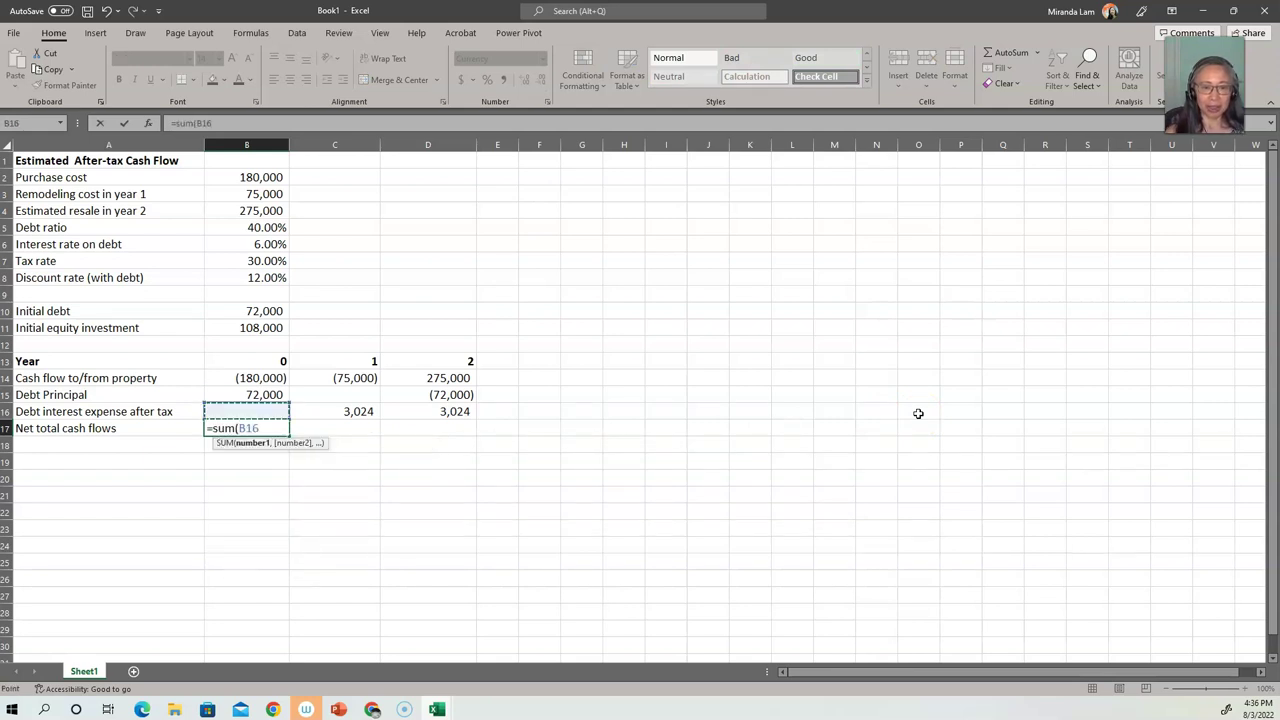
pyautogui.hotkey('shift', 'Up')
pyautogui.hotkey('shift', 'Up')
pyautogui.write(')')
pyautogui.press('Return')
# - Copy the net total cash flow formula from B17 across to years 1 and 2 in C17:D17
pyautogui.press('Up')
pyautogui.hotkey('ctrl', 'c')
pyautogui.hotkey('shift', 'Right')
pyautogui.hotkey('shift', 'Right')
pyautogui.press('Return')
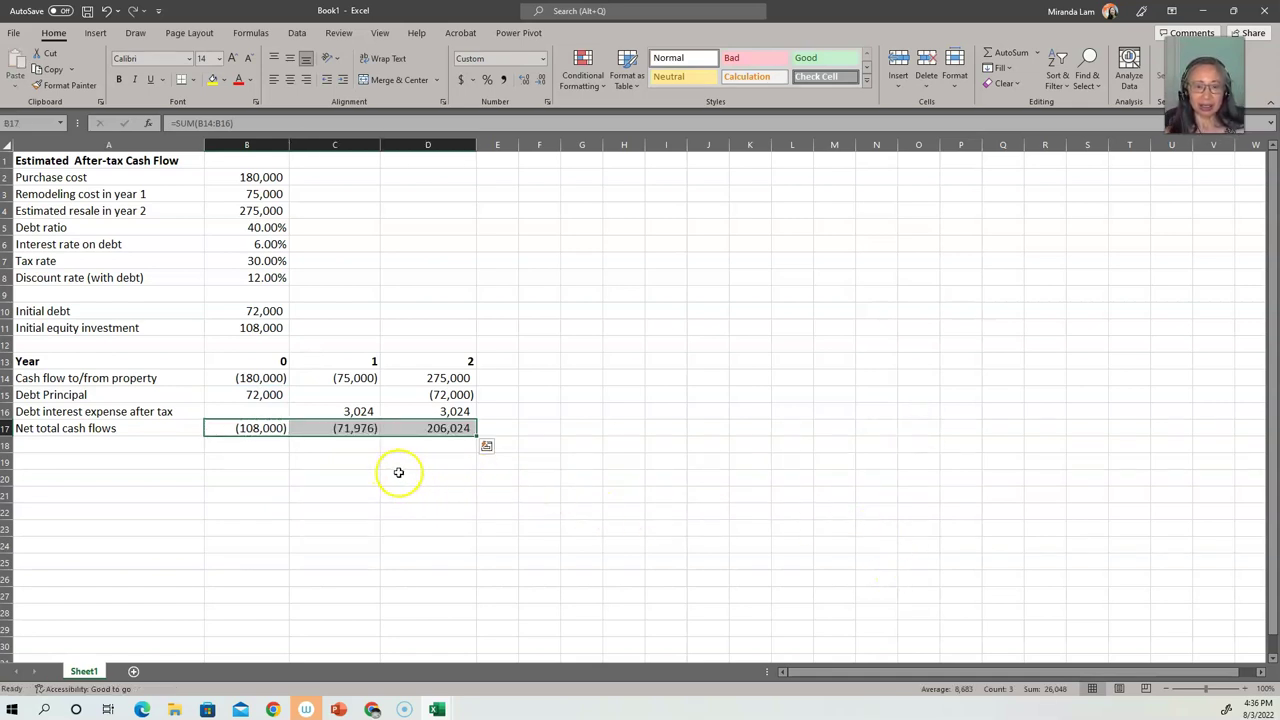
pyautogui.press('Escape')
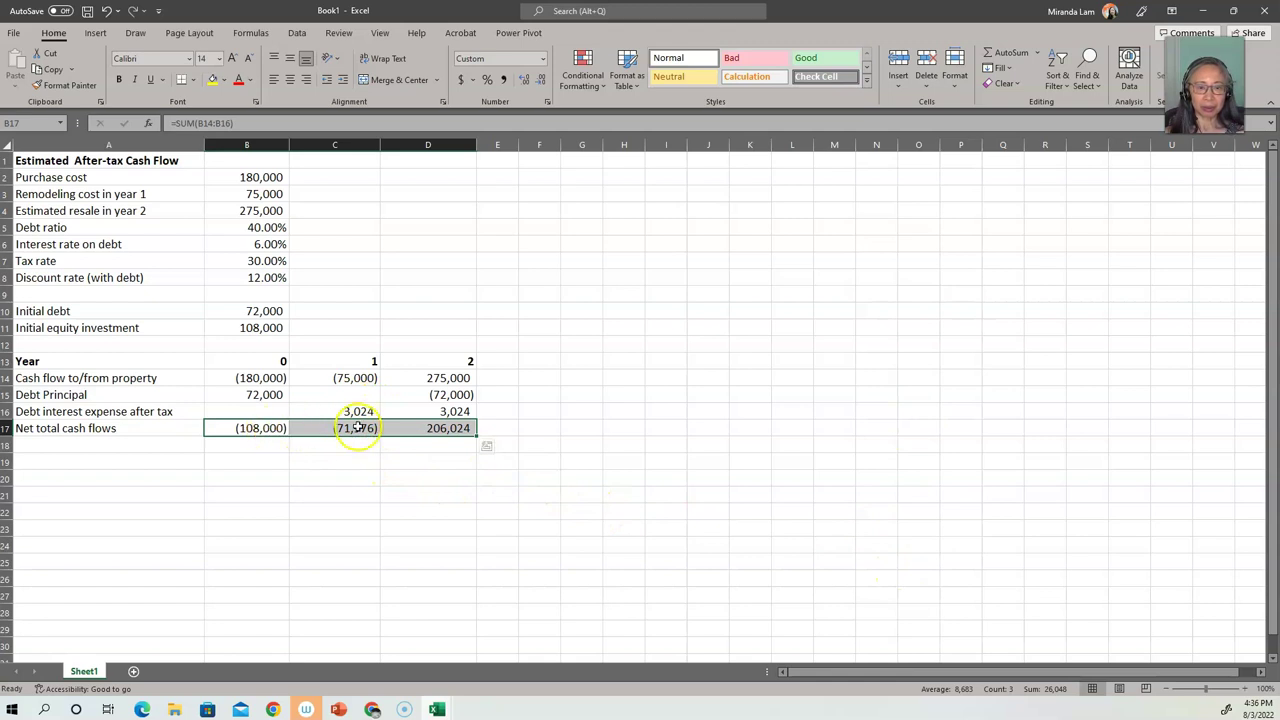
# - Make the year 1 after-tax debt interest expense in C16 negative by changing its formula to =-B10*B6*(1-B7)
pyautogui.click(355, 411)
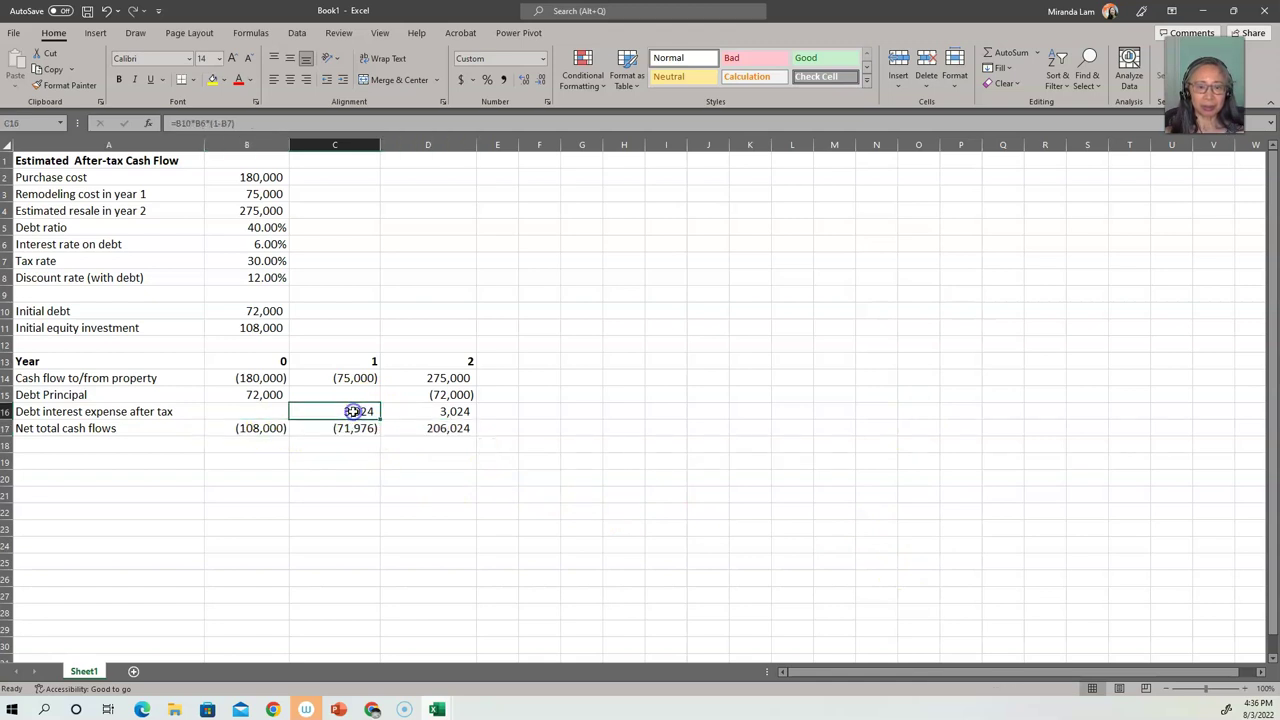
pyautogui.click(178, 123)
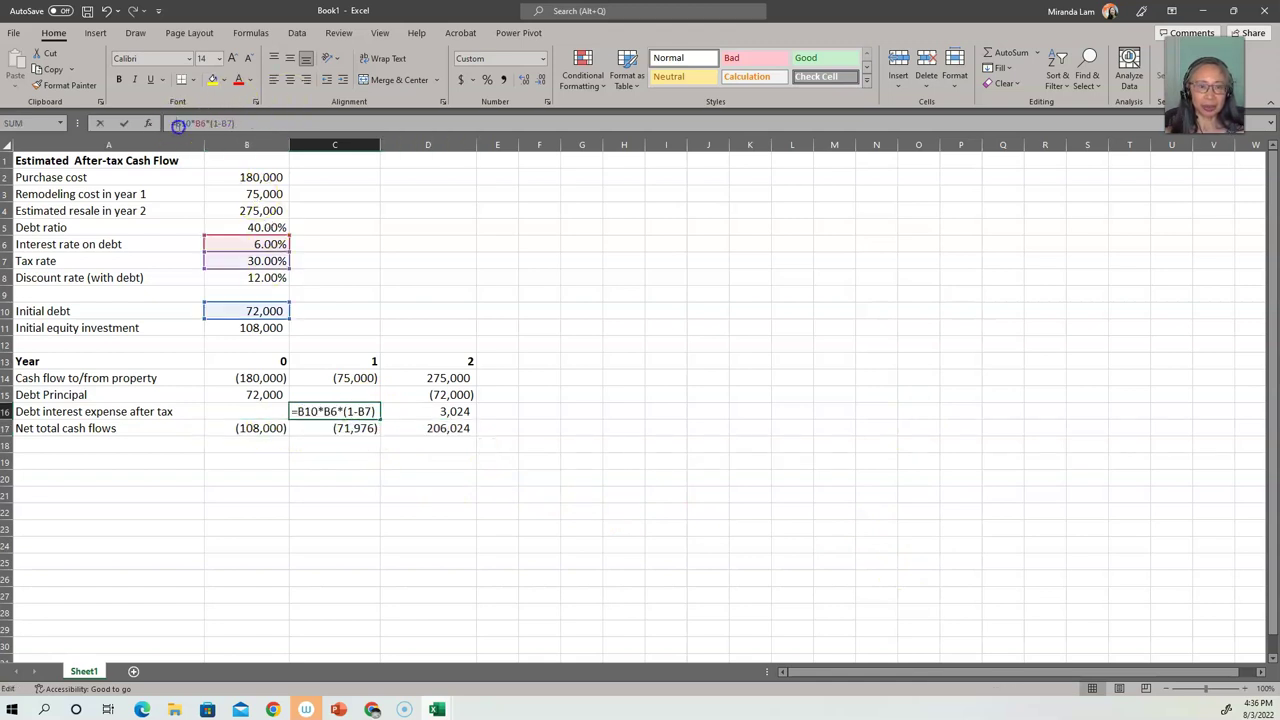
pyautogui.write('-')
pyautogui.press('Return')
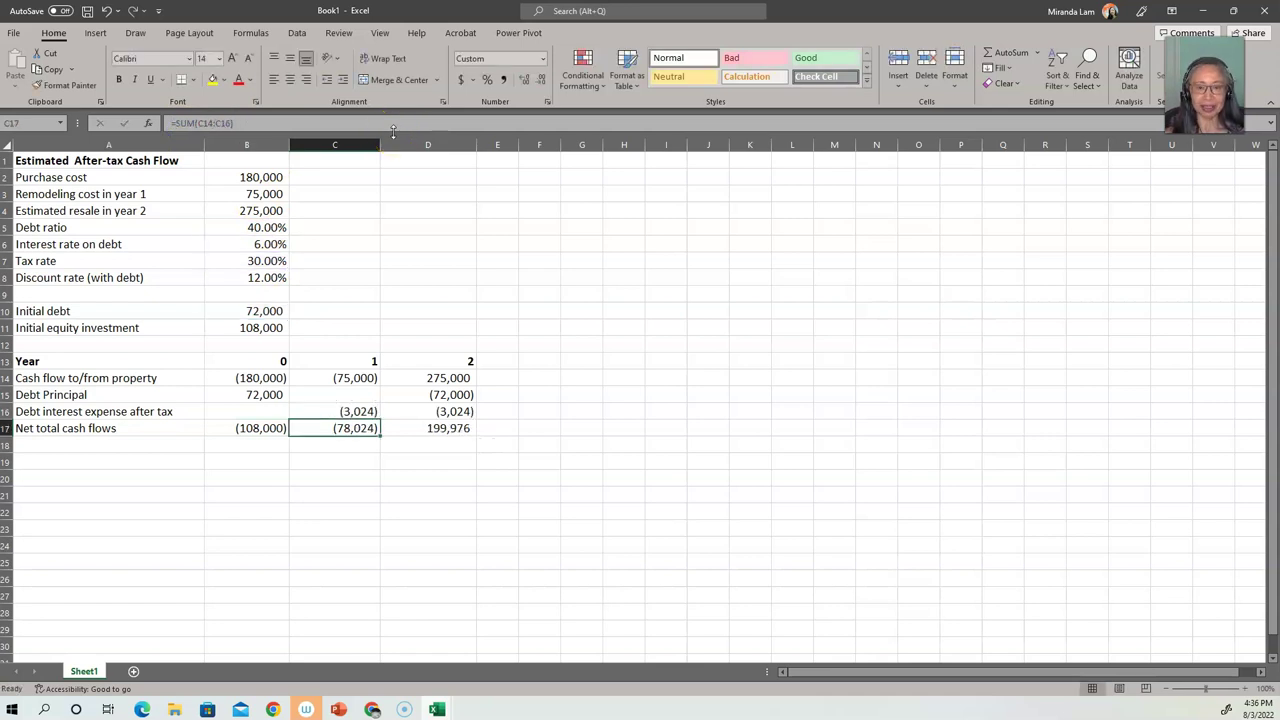
# - Enter the label "Profit ignoring time value of money" in A19
pyautogui.click(262, 428)
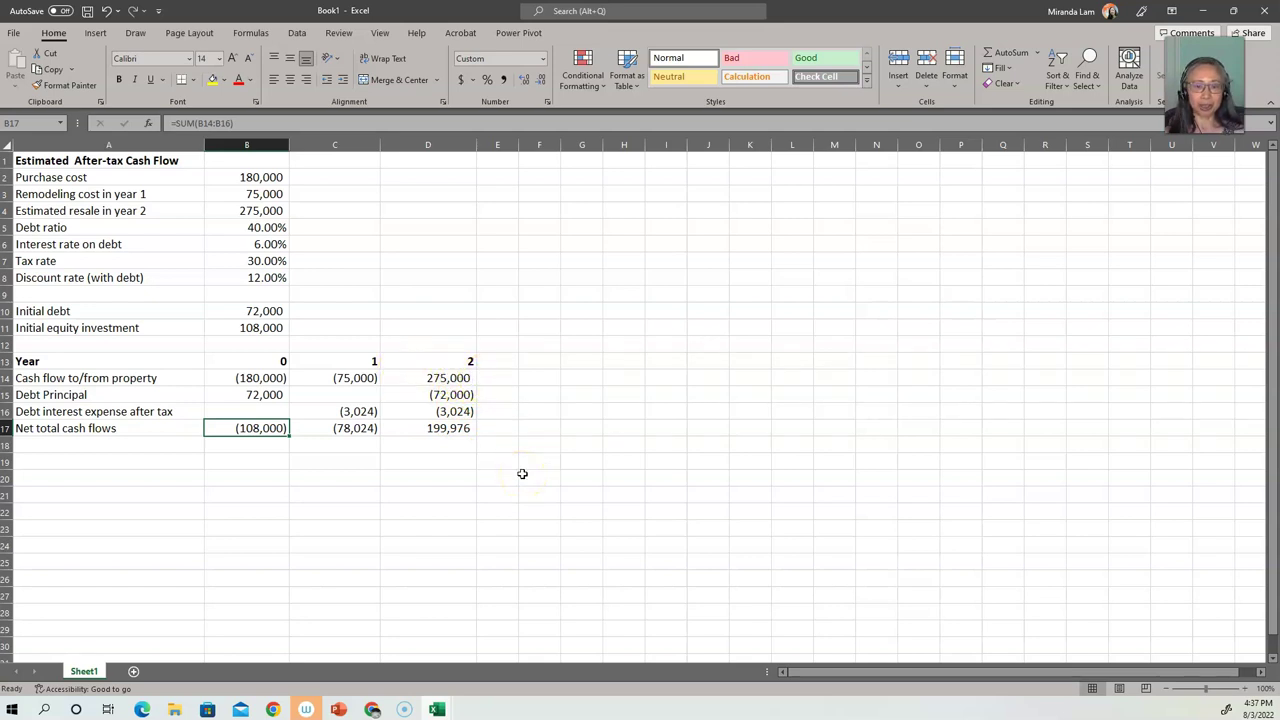
pyautogui.click(98, 460)
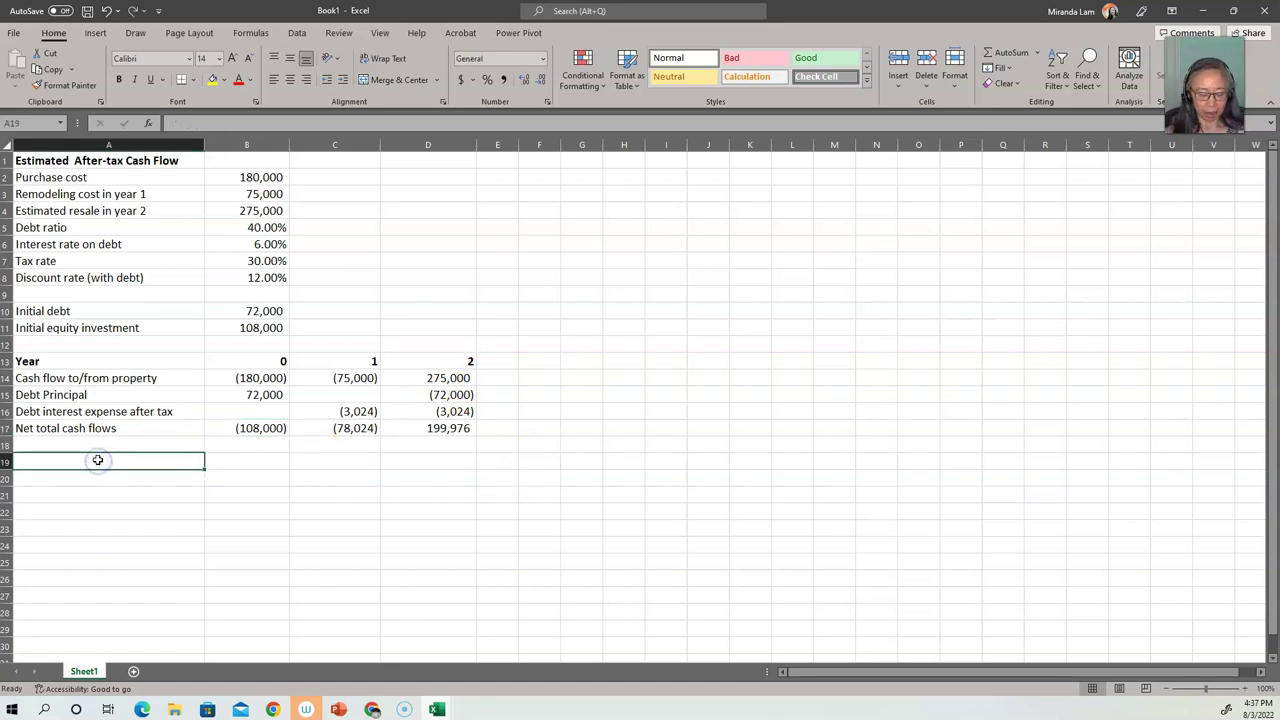
pyautogui.write('P')
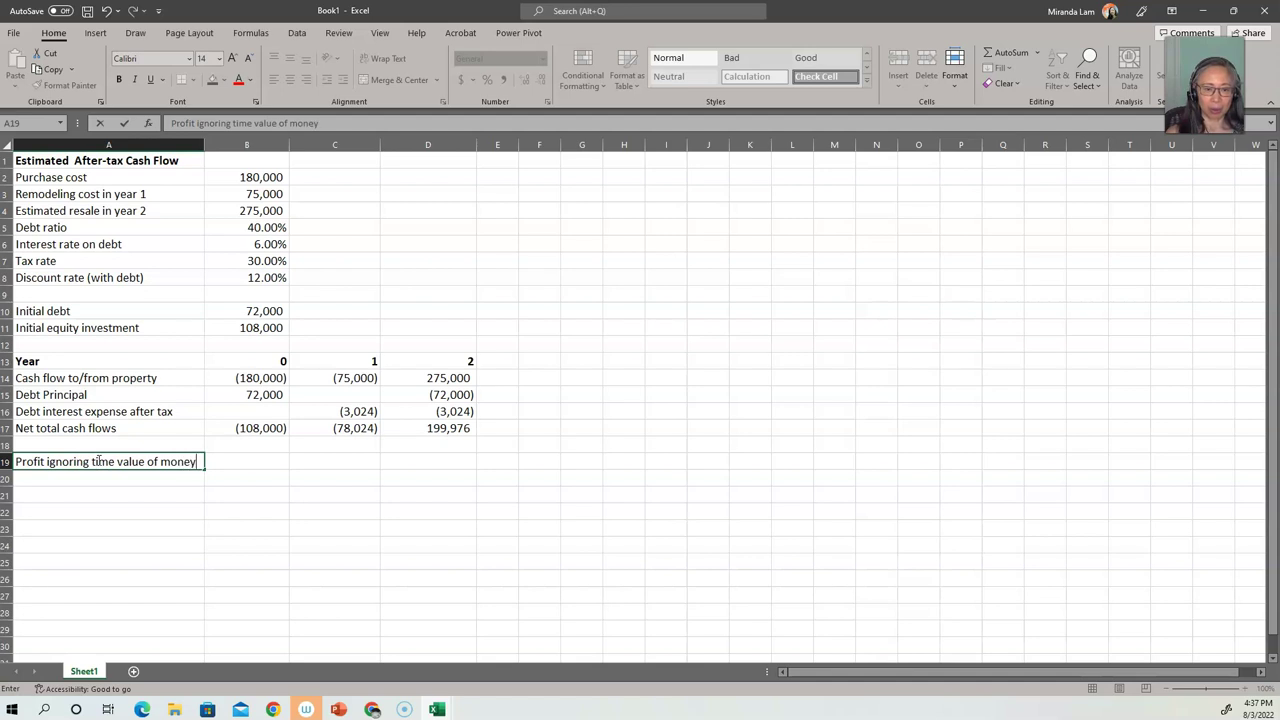
# - Calculate the profit ignoring time value of money in B19 with the formula =SUM(B17:D17)
pyautogui.press('Tab')
pyautogui.write('=sum(')
pyautogui.press('Up')
pyautogui.press('Up')
pyautogui.hotkey('shift', 'Right')
pyautogui.hotkey('shift', 'Right')
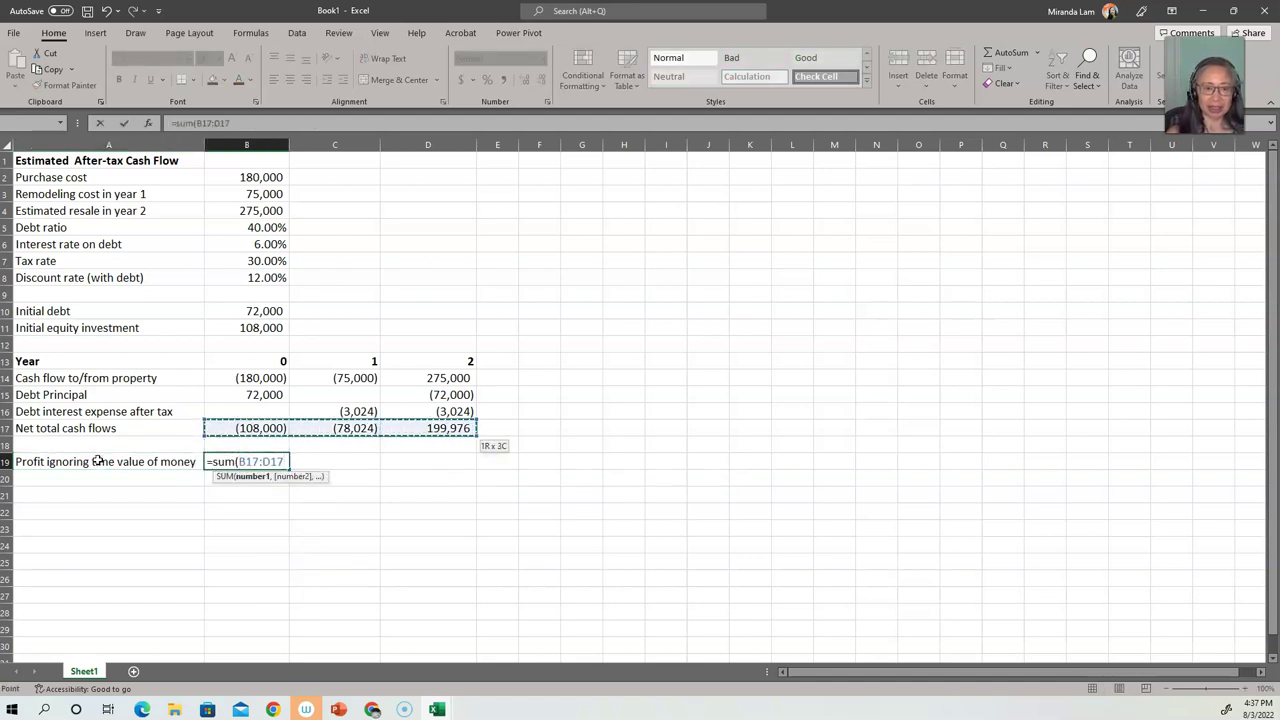
pyautogui.write(')')
pyautogui.press('Return')
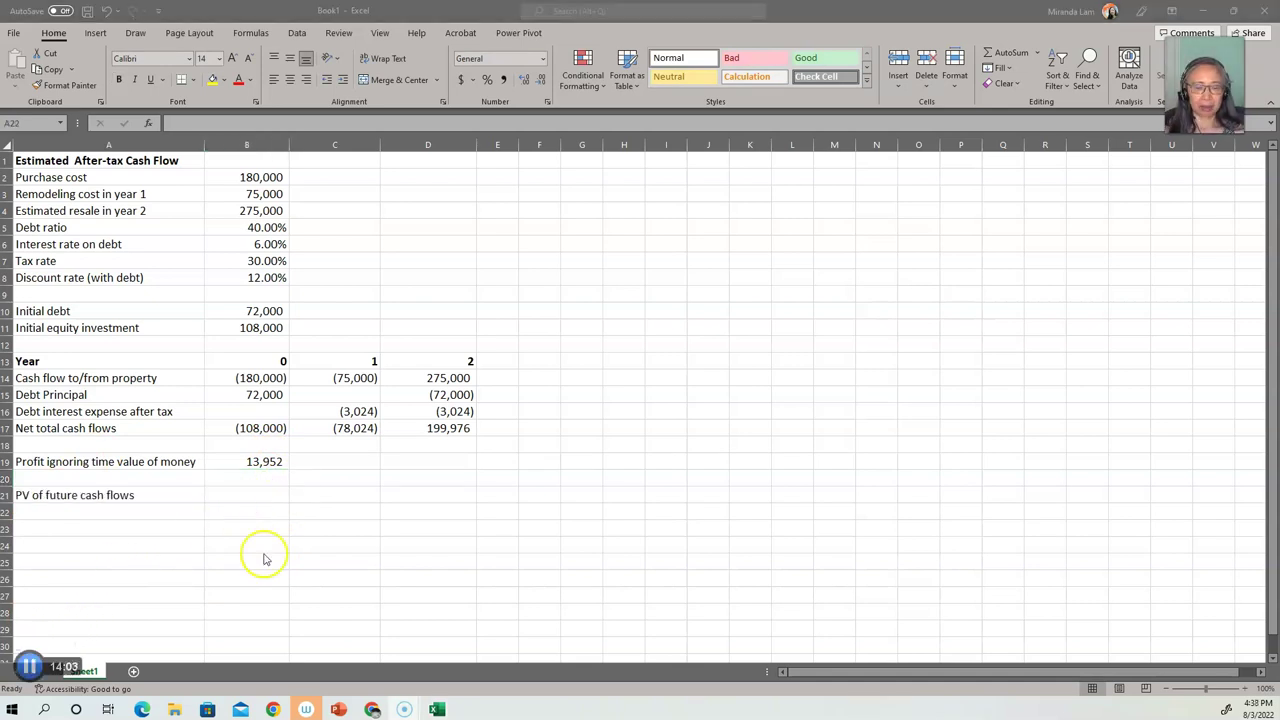
# - Calculate the PV of future cash flows in B21 with the formula =NPV(B8,C17:D17)
pyautogui.click(255, 496)
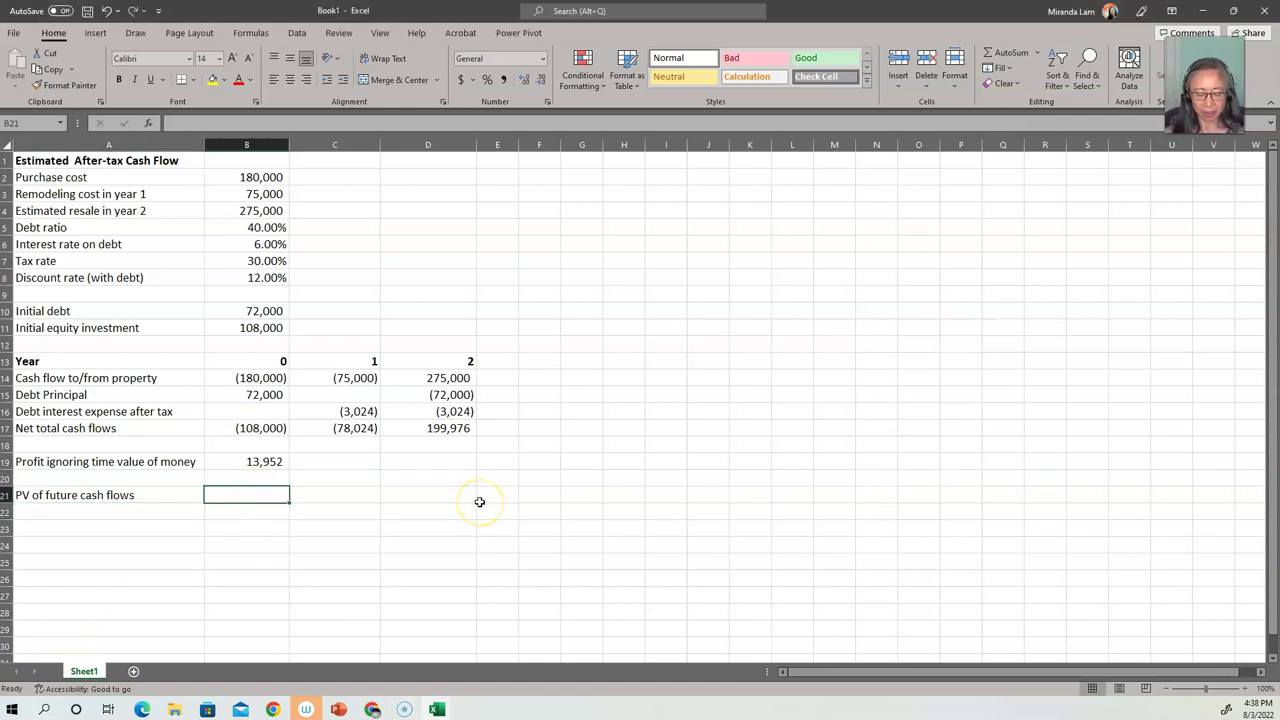
pyautogui.write('=npv(')
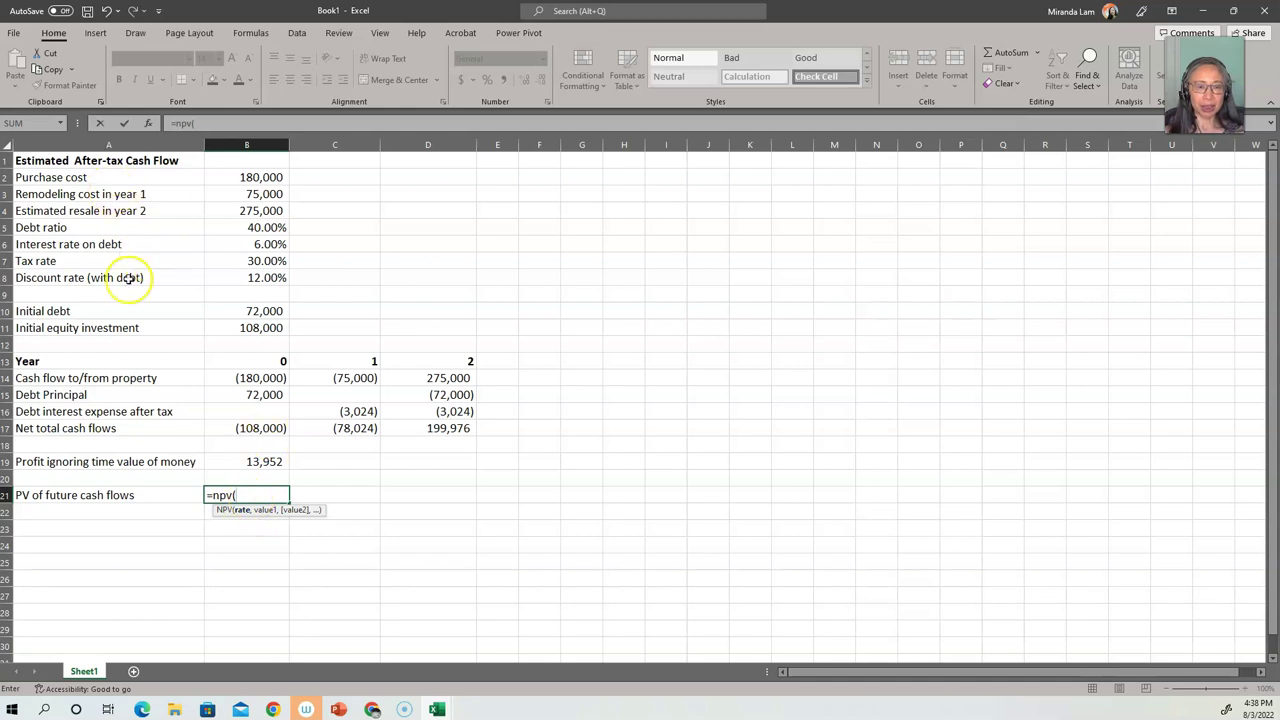
pyautogui.click(224, 277)
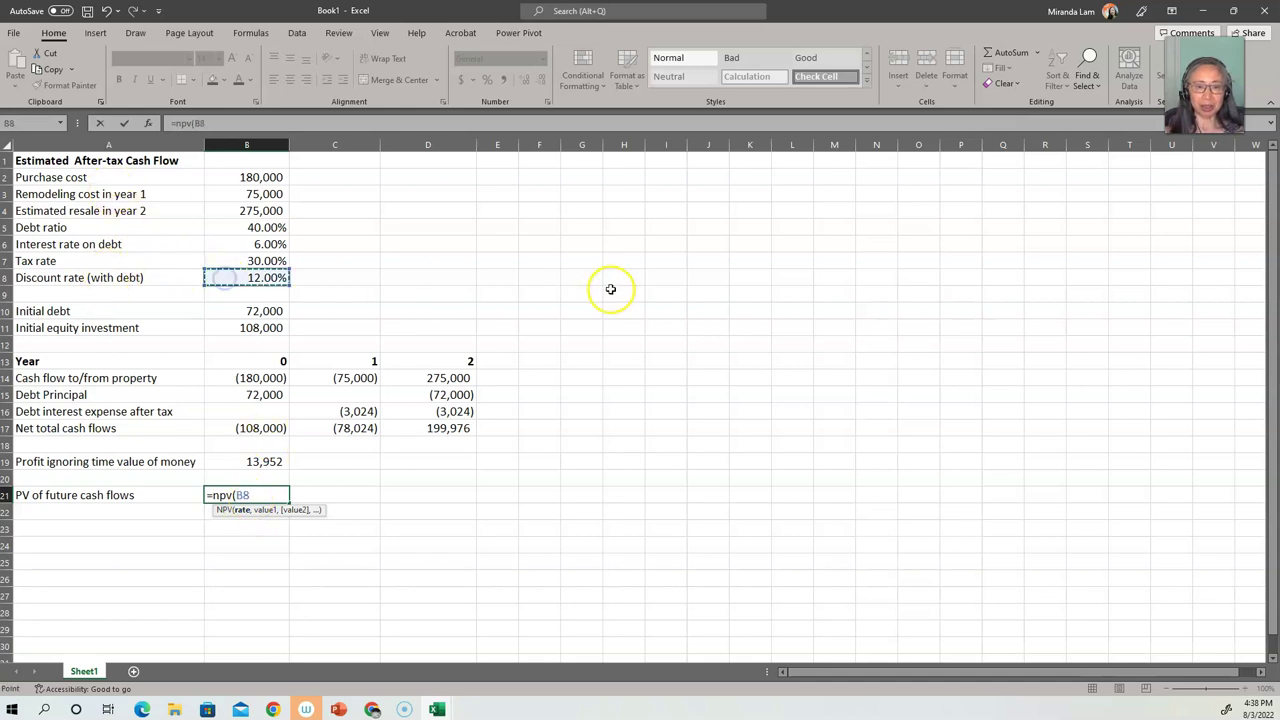
pyautogui.write(',')
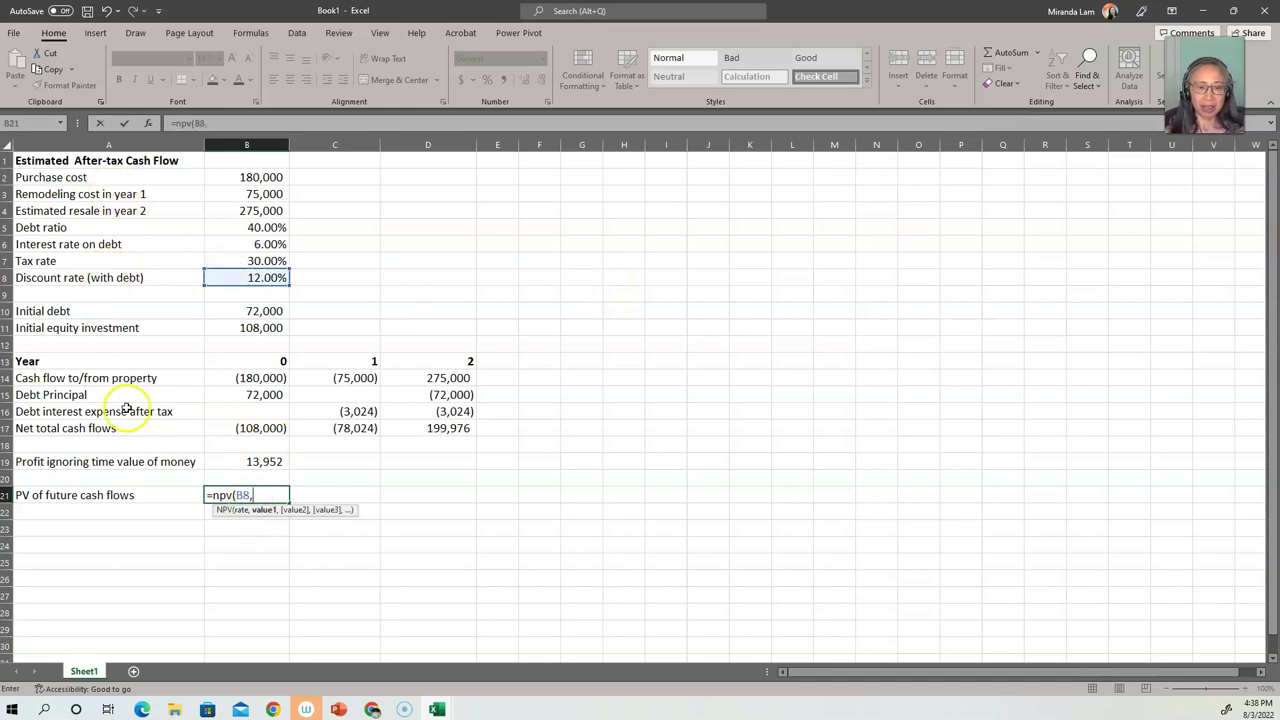
pyautogui.moveTo(368, 428); pyautogui.dragTo(412, 428)
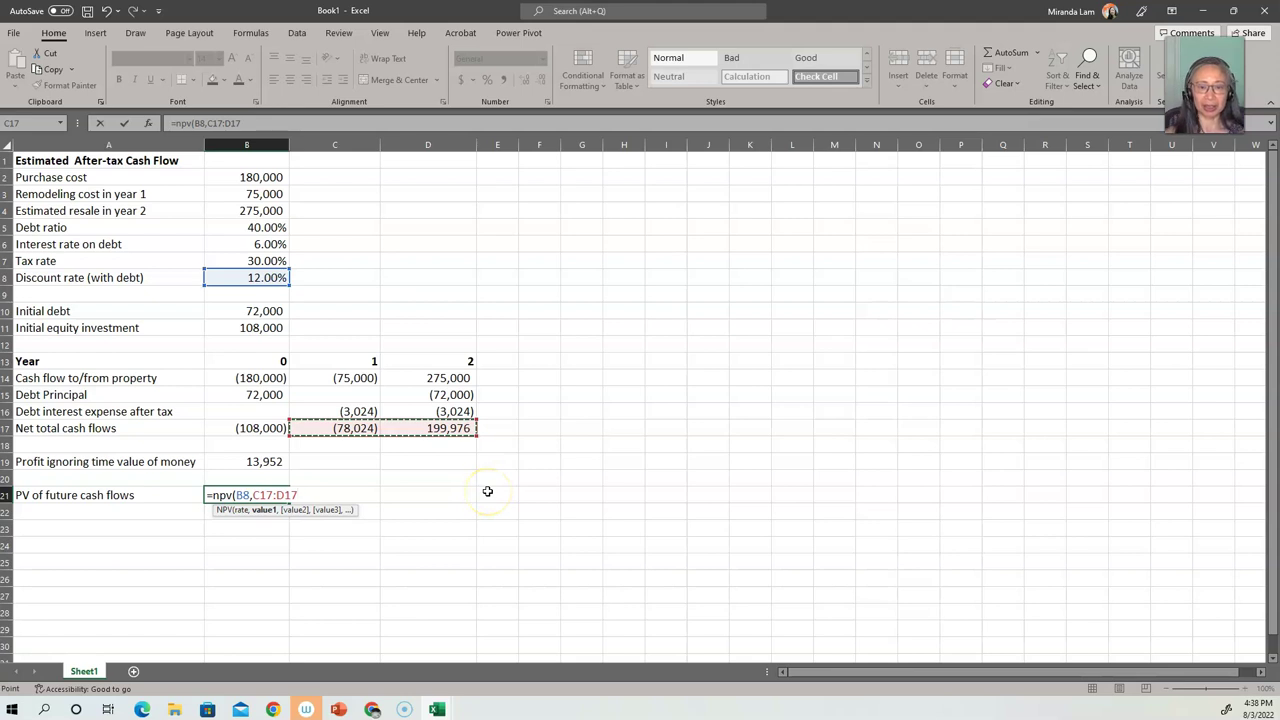
pyautogui.write(')')
pyautogui.press('Return')
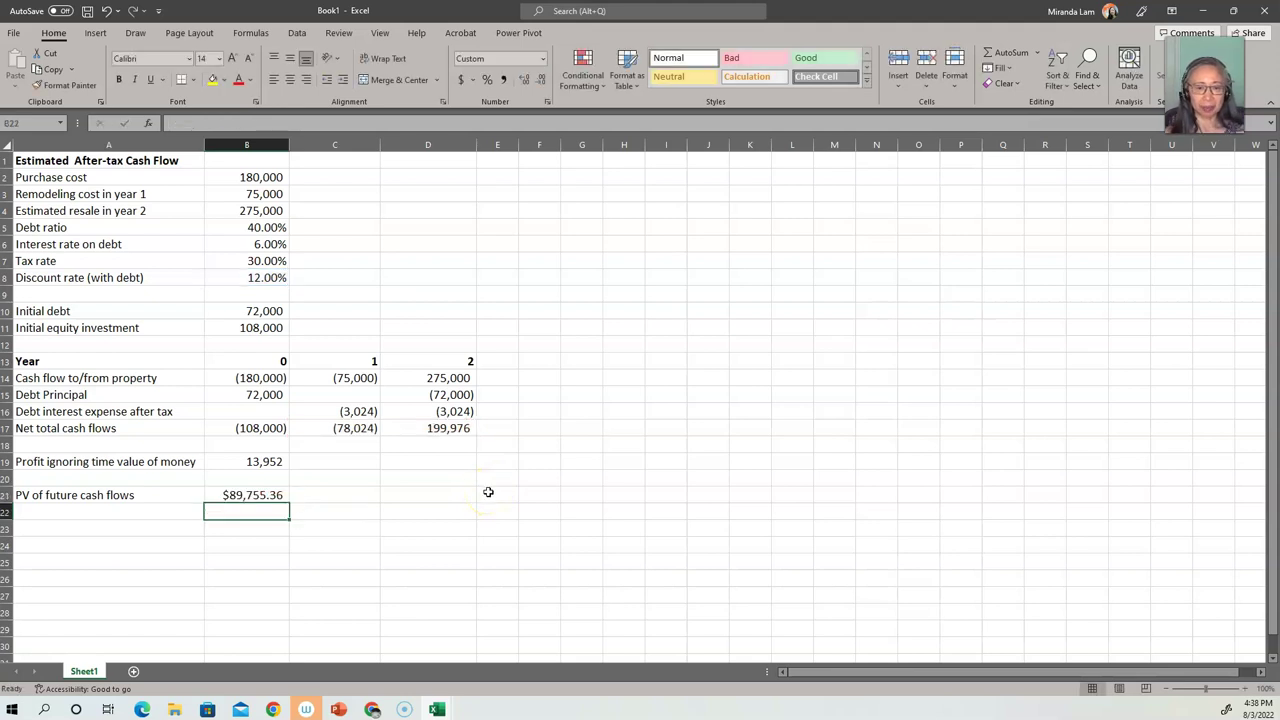
# - Format the PV of future cash flows in B21 with comma style and no decimal places
pyautogui.click(250, 495)
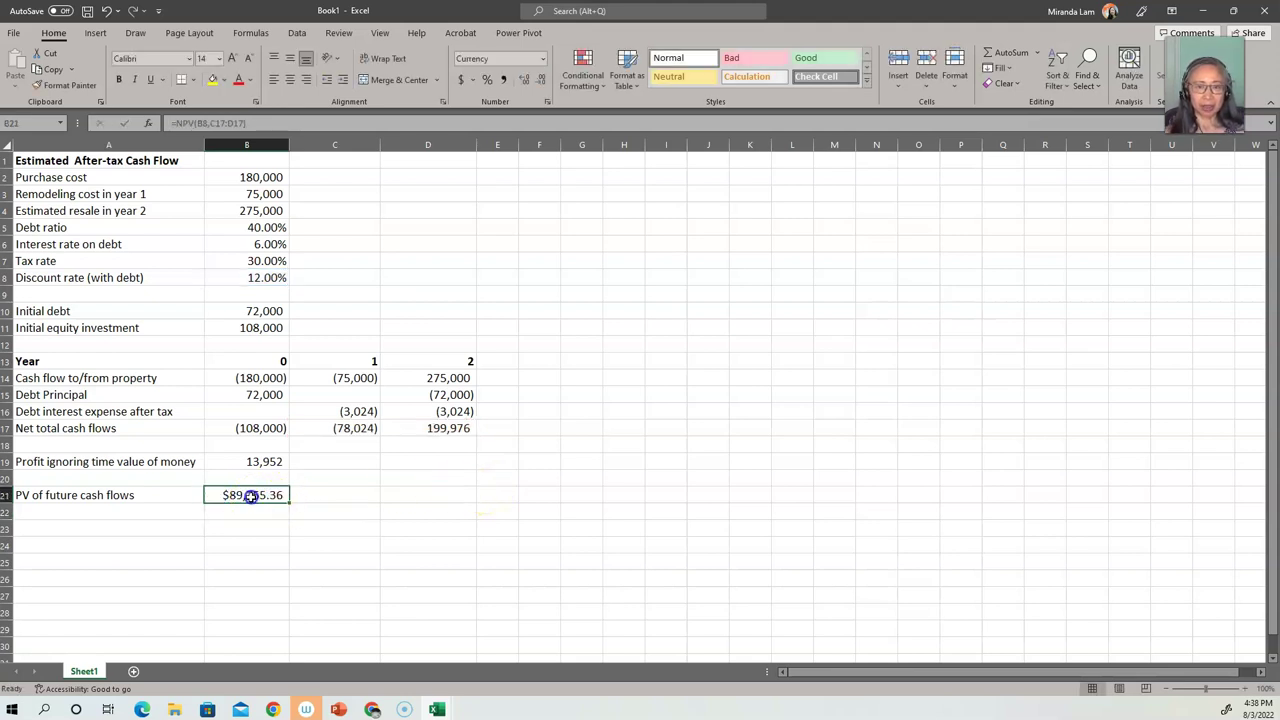
pyautogui.click(503, 79)
pyautogui.click(541, 79)
pyautogui.click(541, 79)
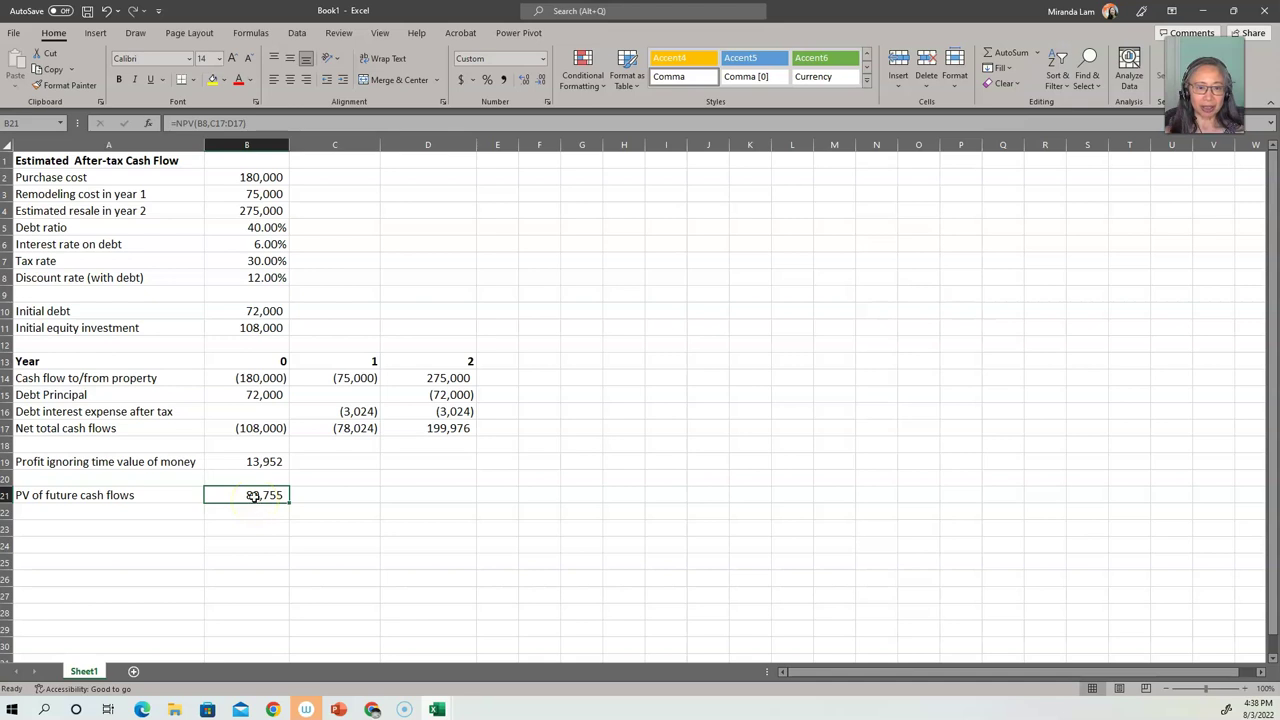
# - Highlight the initial equity investment in B11 with a yellow fill
pyautogui.click(248, 327)
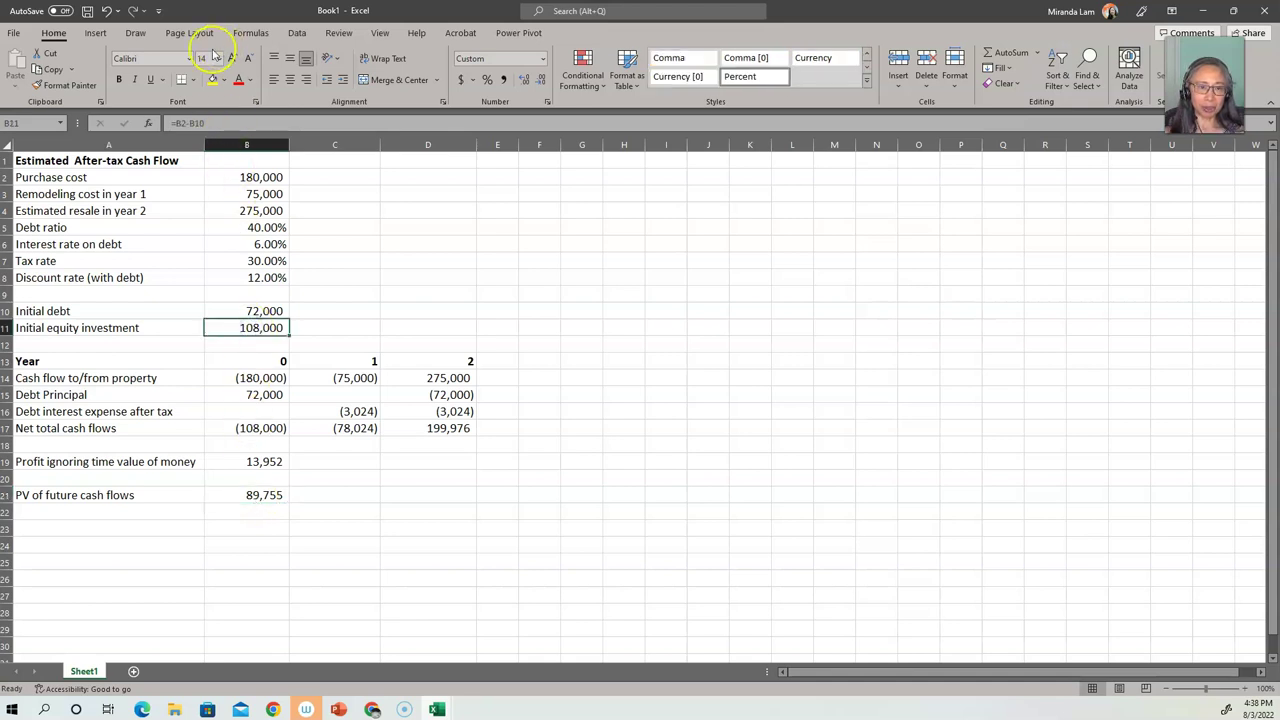
pyautogui.click(210, 79)
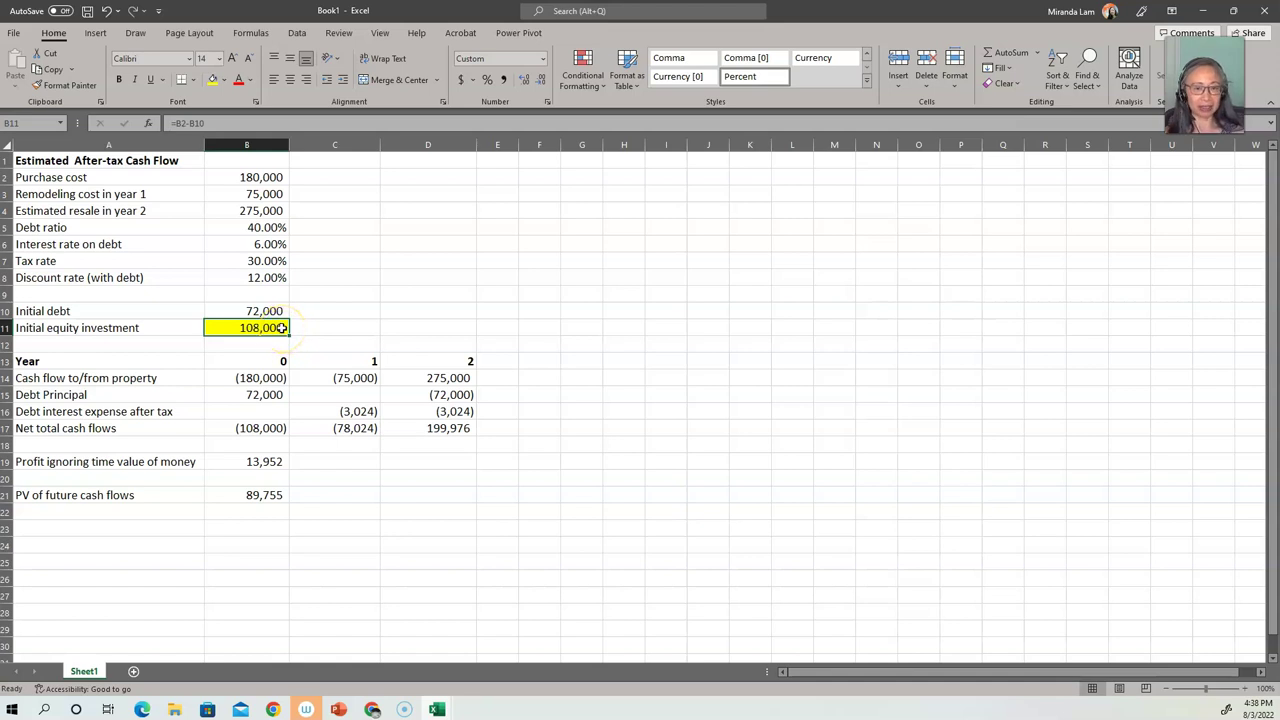
pyautogui.click(252, 495)
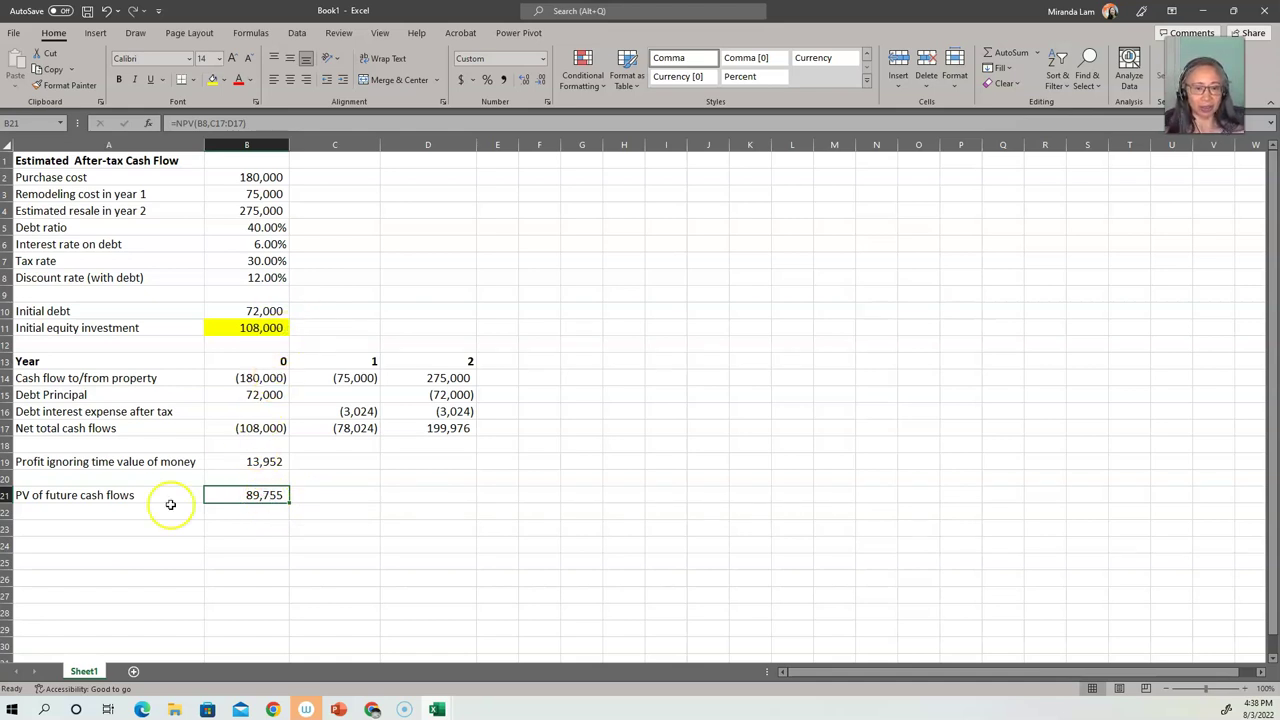
# - In B22, subtract the initial equity investment from the PV of future cash flows in B21
pyautogui.click(260, 508)
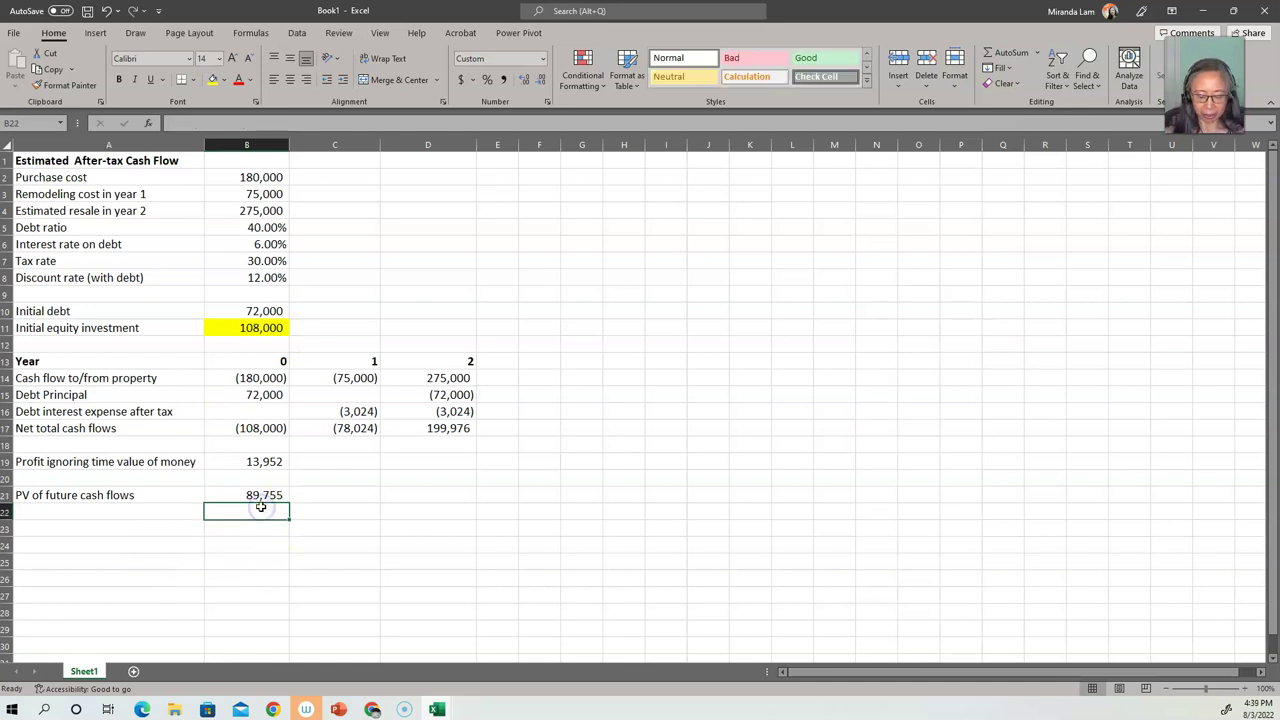
pyautogui.write('=')
pyautogui.press('Up')
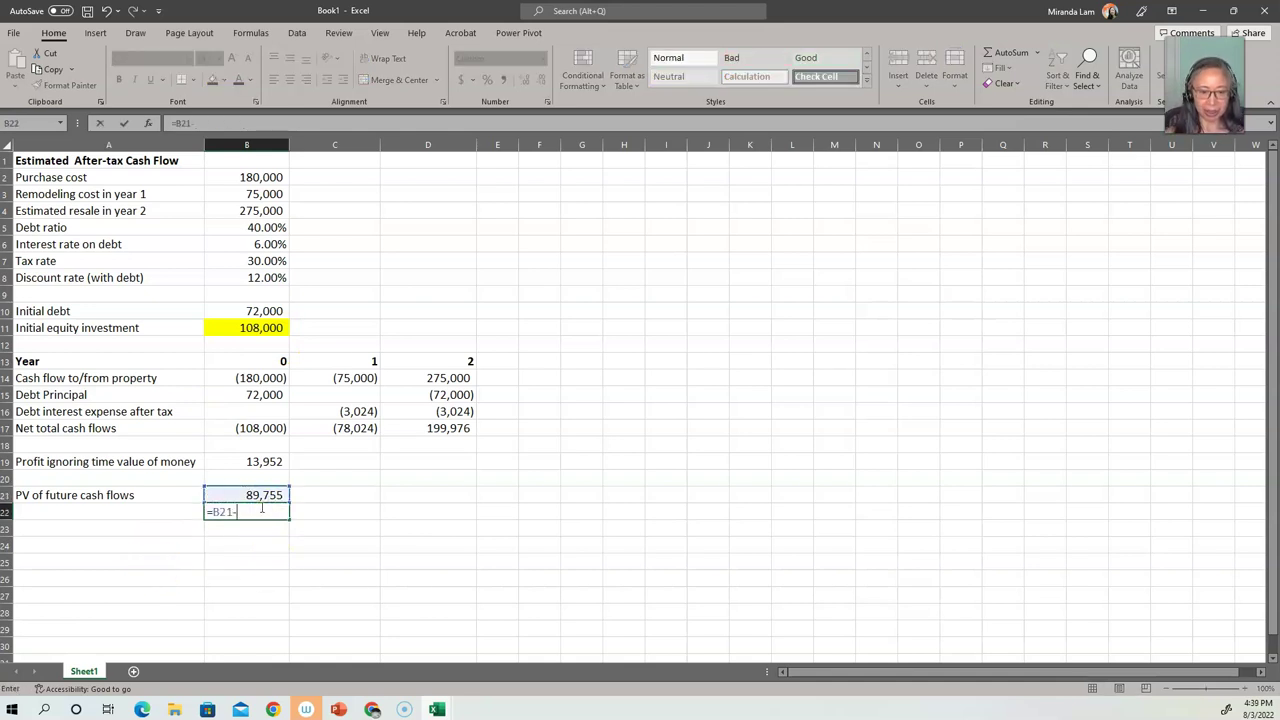
pyautogui.press('Return')
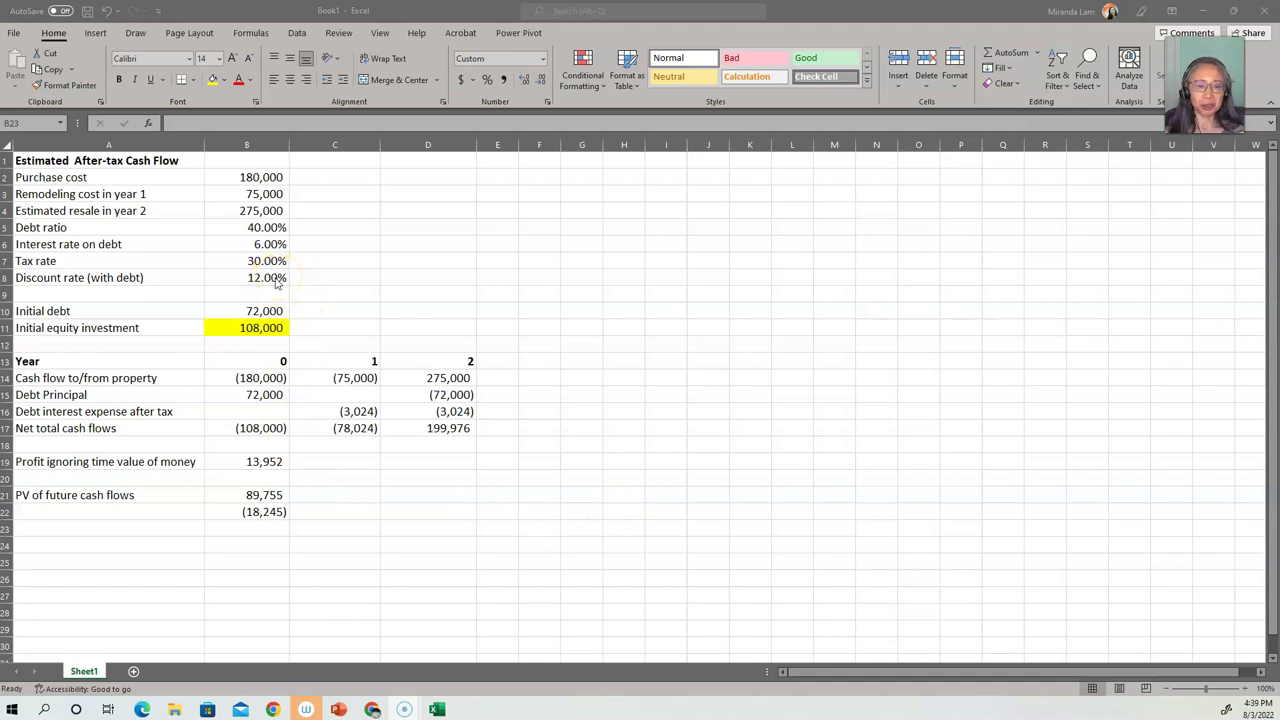
pyautogui.click(263, 494)
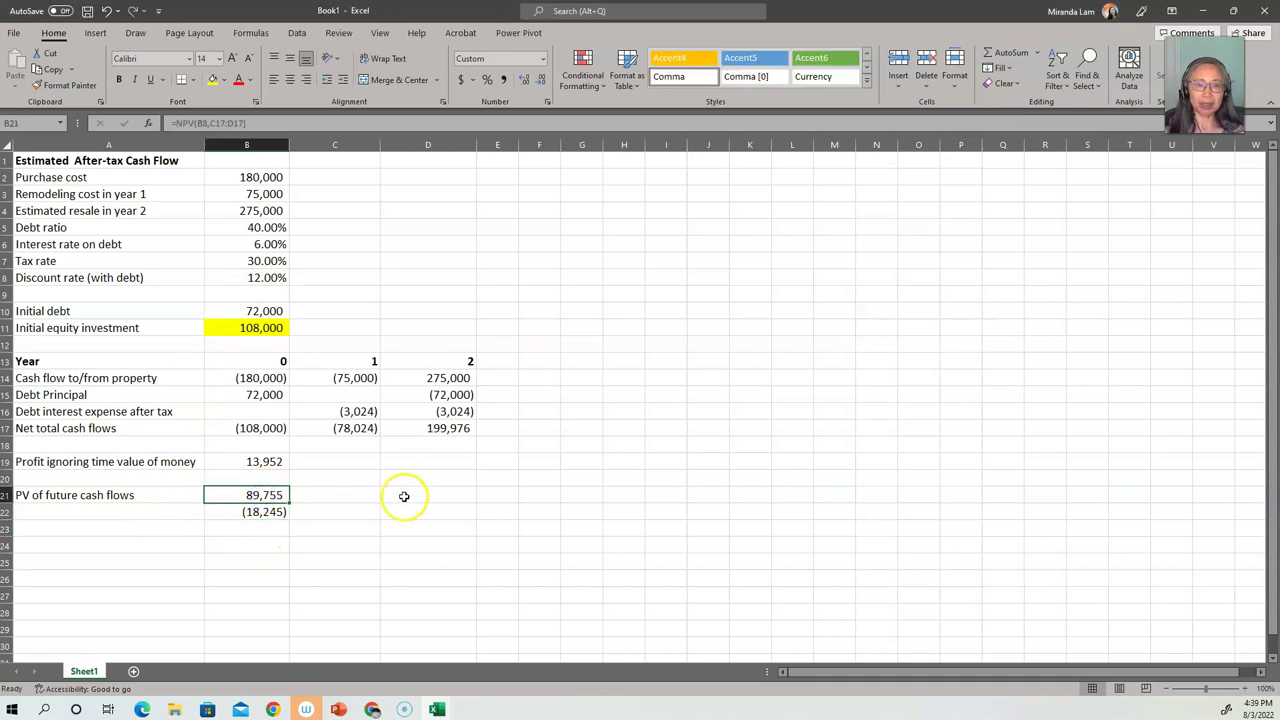